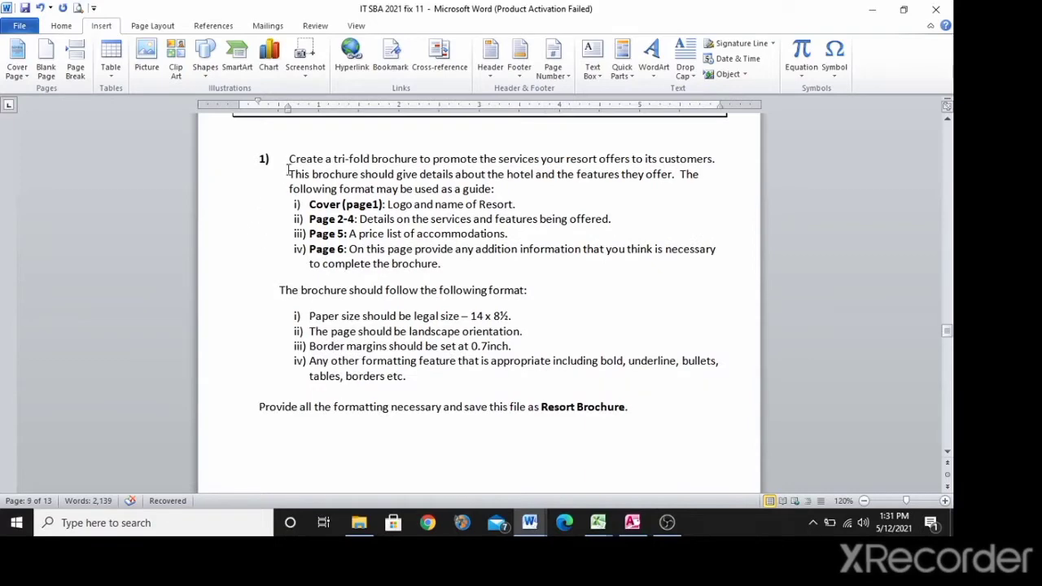
# Review the tri-fold brochure task and the hospital patient receipt task in the assignment instructions.
pyautogui.moveTo(240, 145); pyautogui.dragTo(642, 398)
pyautogui.scroll(-5, 621, 377)
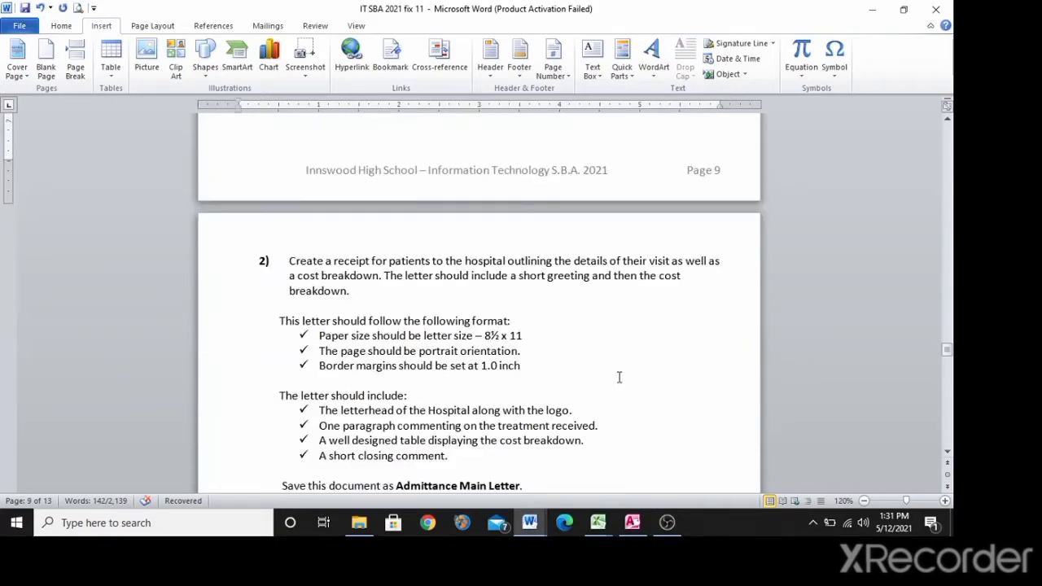
pyautogui.scroll(-3, 595, 339)
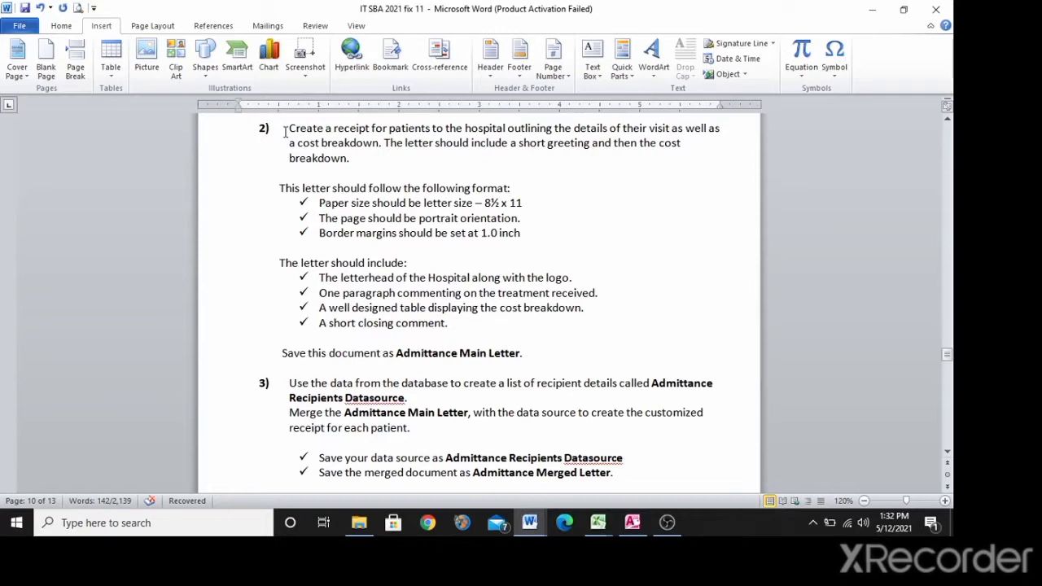
pyautogui.click(358, 159)
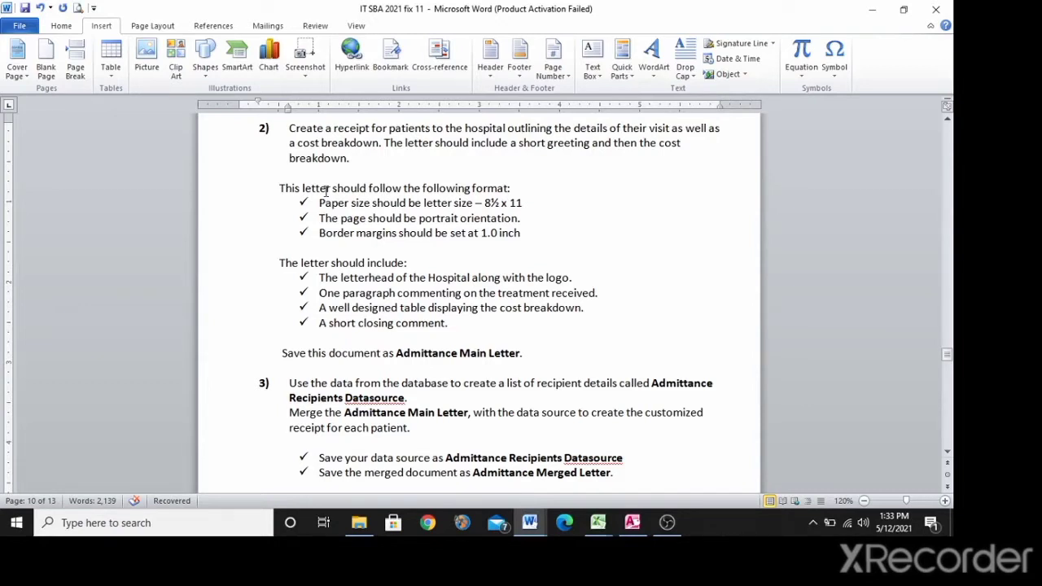
# Switch to the SBA 2021 Word Main Letter document and examine the sample letter's whole-page layout, from letterhead to signature.
pyautogui.hotkey('alt', 'Tab')
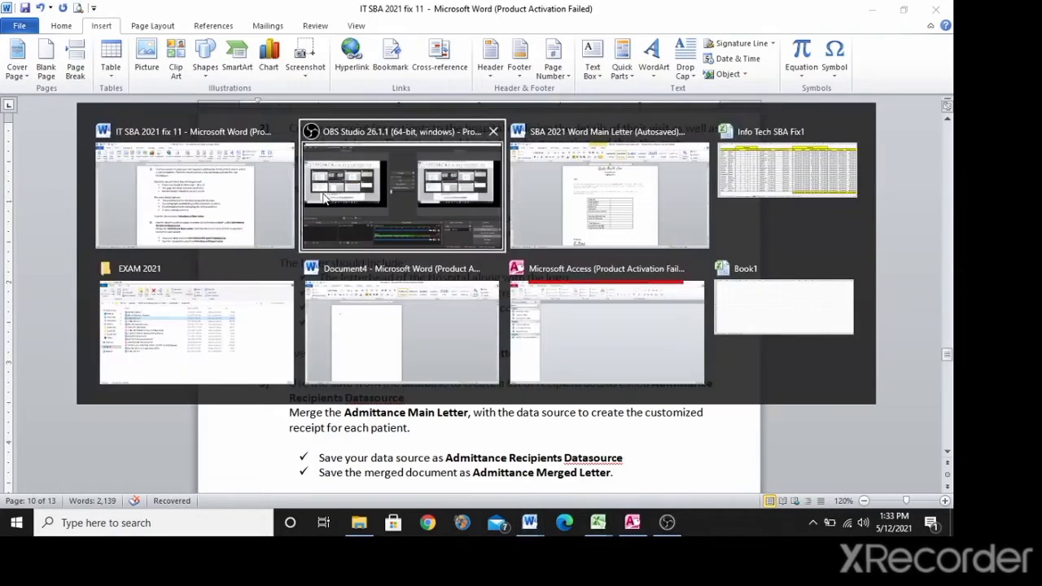
pyautogui.hotkey('alt', 'Tab')
pyautogui.scroll(3, 348, 208)
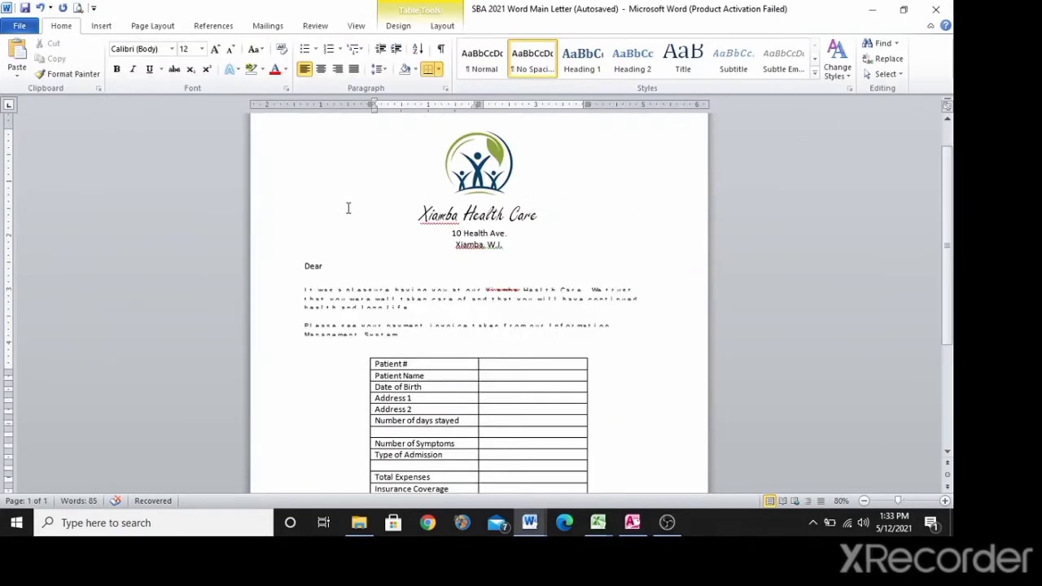
pyautogui.scroll(-3, 348, 208)
pyautogui.scroll(-3, 348, 209)
pyautogui.scroll(3, 348, 208)
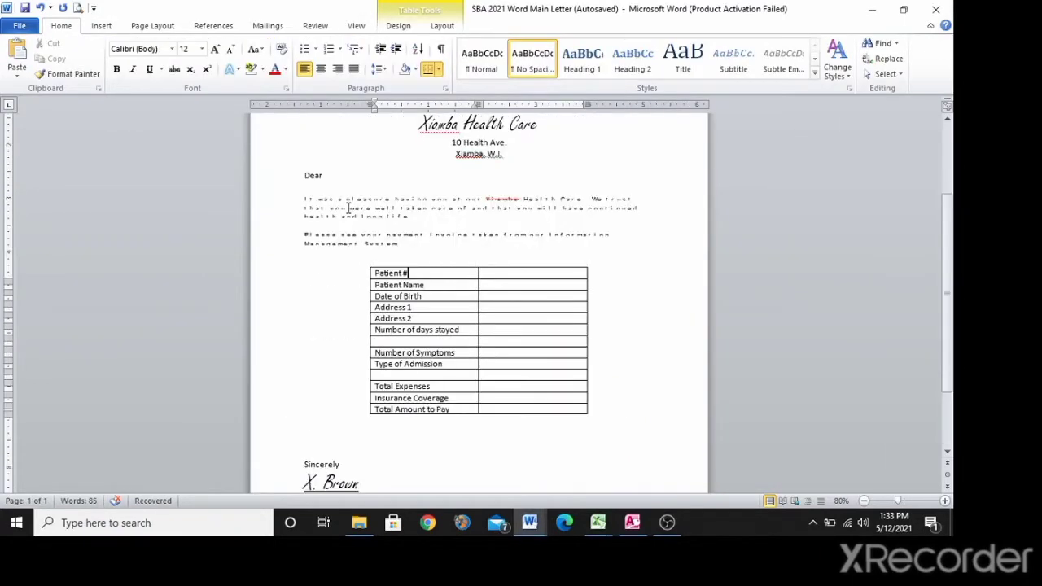
pyautogui.keyDown('ctrl'); pyautogui.scroll(-3, 348, 208); pyautogui.keyUp('ctrl')
pyautogui.keyDown('ctrl'); pyautogui.scroll(-1, 348, 208); pyautogui.keyUp('ctrl')
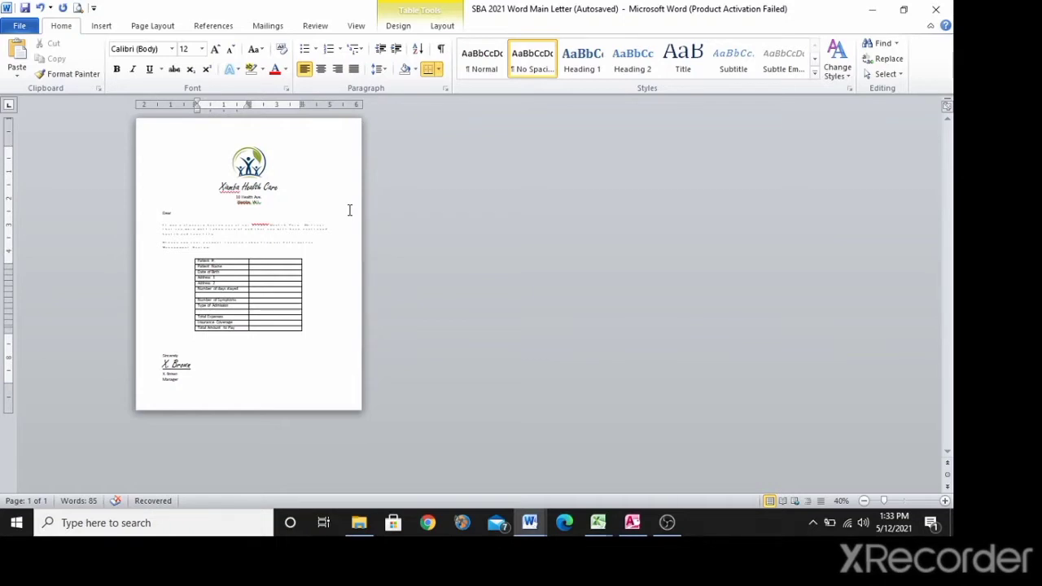
pyautogui.click(193, 210)
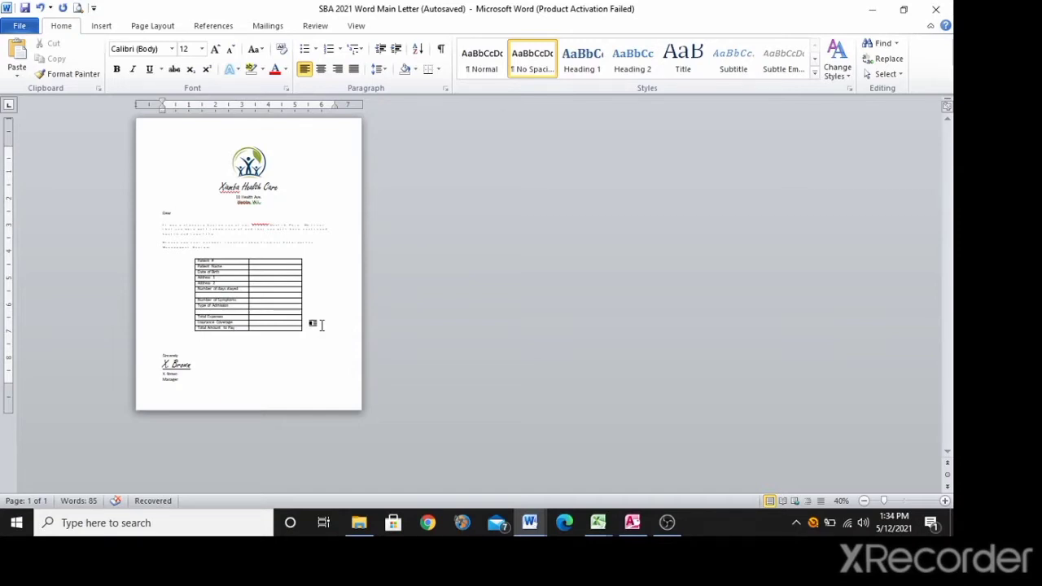
# Return to the IT SBA 2021 fix 11 instructions and select the receipt letter's format requirements on paper size, orientation and margins.
pyautogui.hotkey('alt', 'Tab')
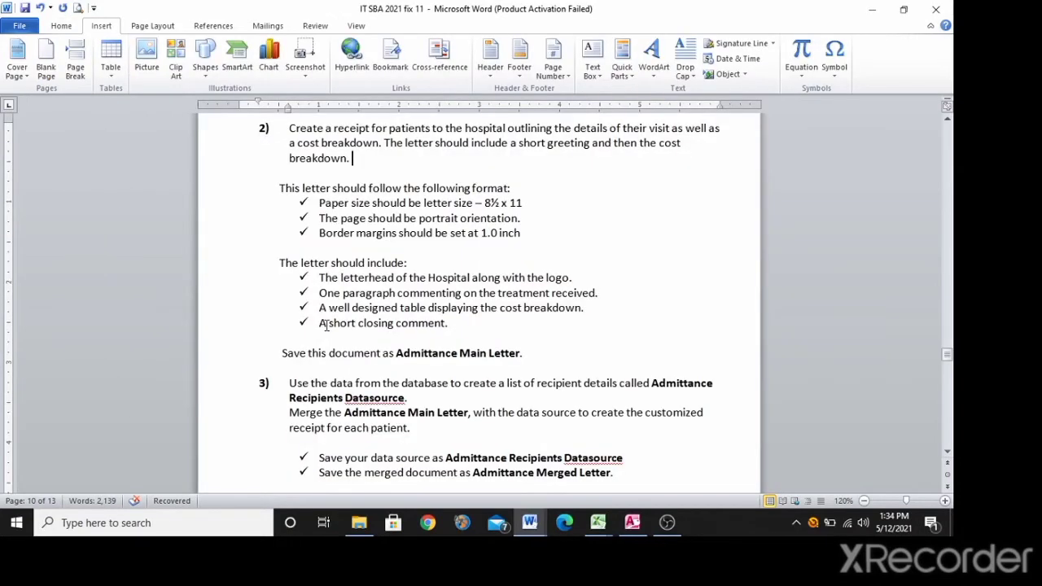
pyautogui.click(271, 190)
pyautogui.moveTo(271, 189); pyautogui.dragTo(534, 241)
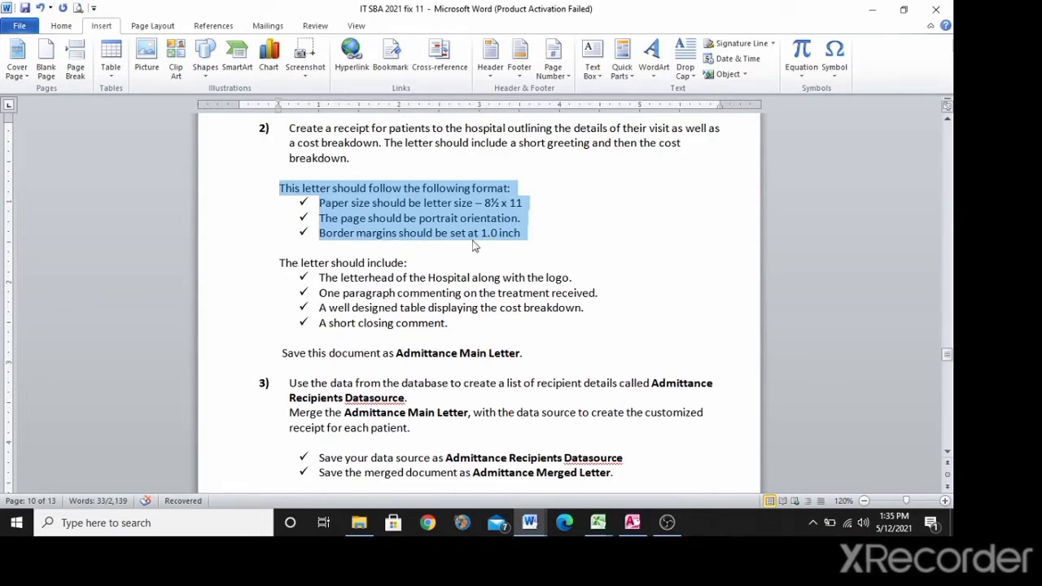
# Switch to the blank Document4 and set its page to portrait orientation and Letter 8.5" x 11" size.
pyautogui.hotkey('alt', 'Tab')
pyautogui.hotkey('alt', 'Tab')
pyautogui.hotkey('alt', 'Tab')
pyautogui.hotkey('alt', 'Tab')
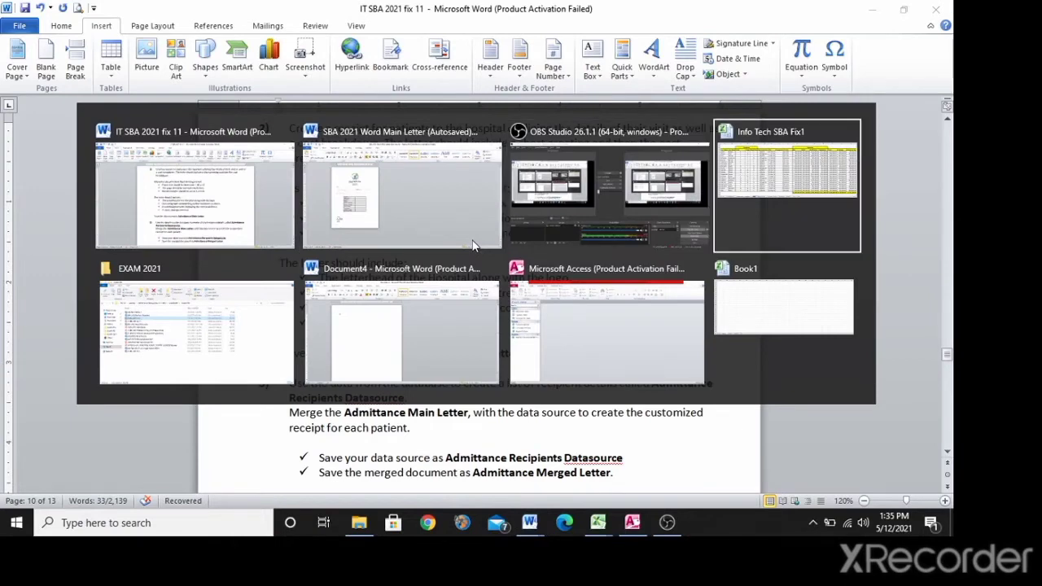
pyautogui.hotkey('alt', 'Tab')
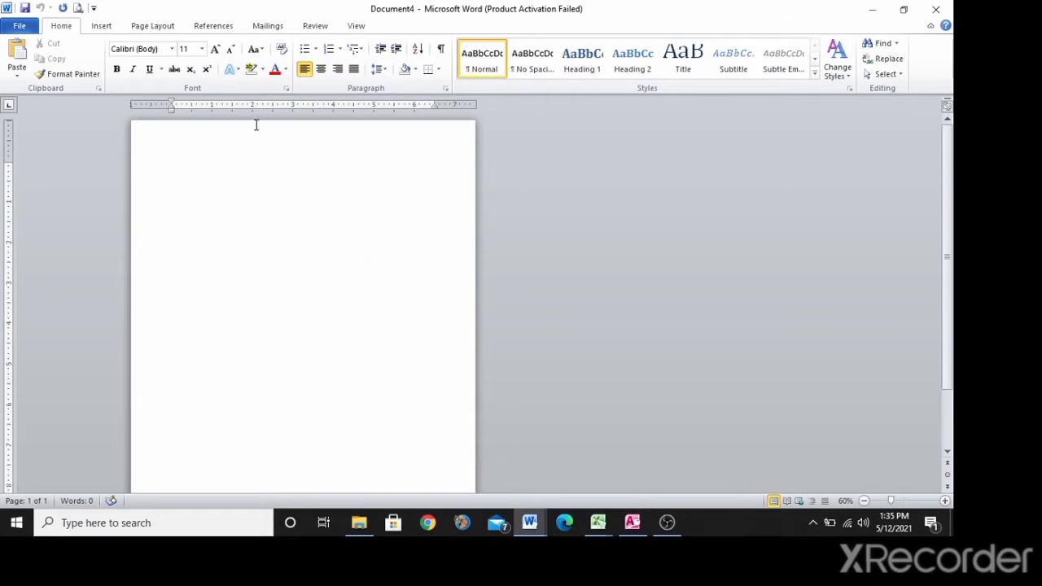
pyautogui.click(132, 29)
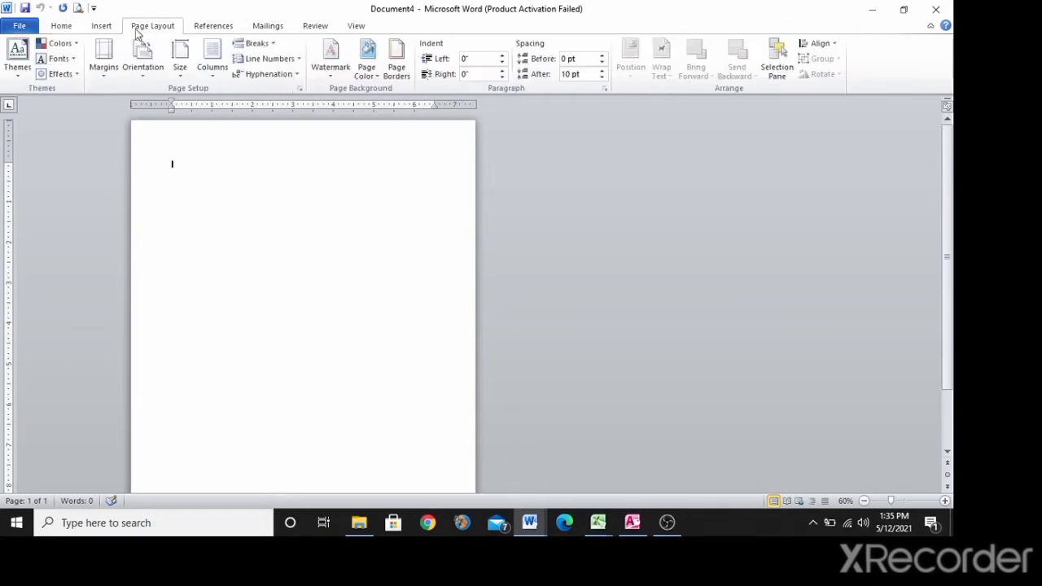
pyautogui.click(156, 74)
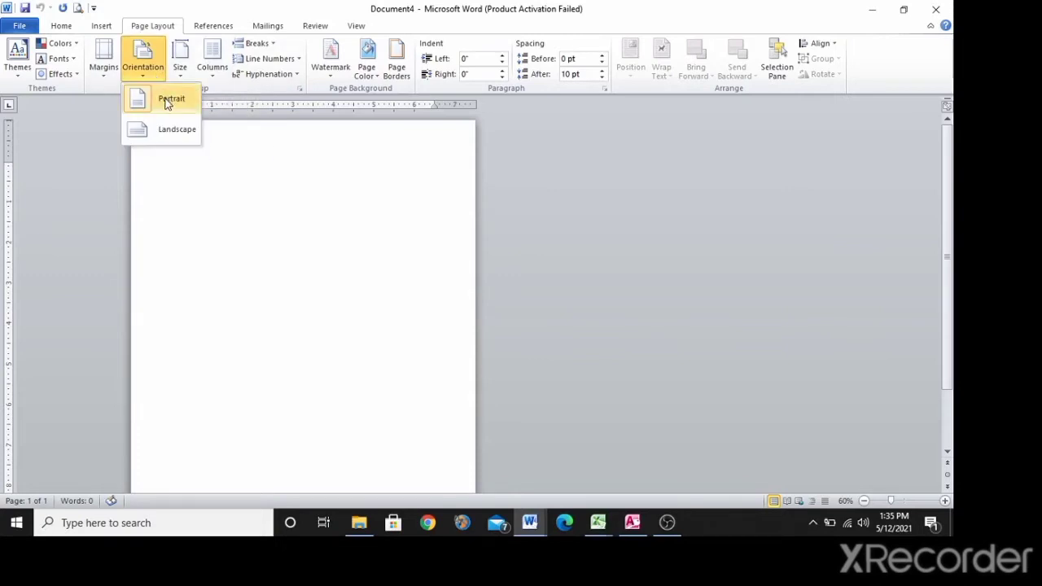
pyautogui.click(167, 99)
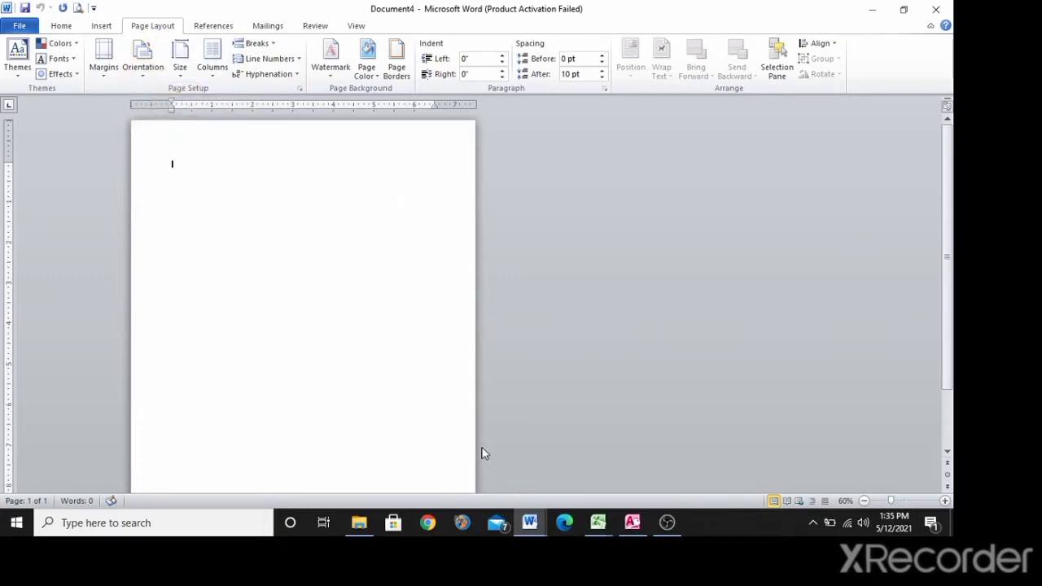
pyautogui.click(177, 79)
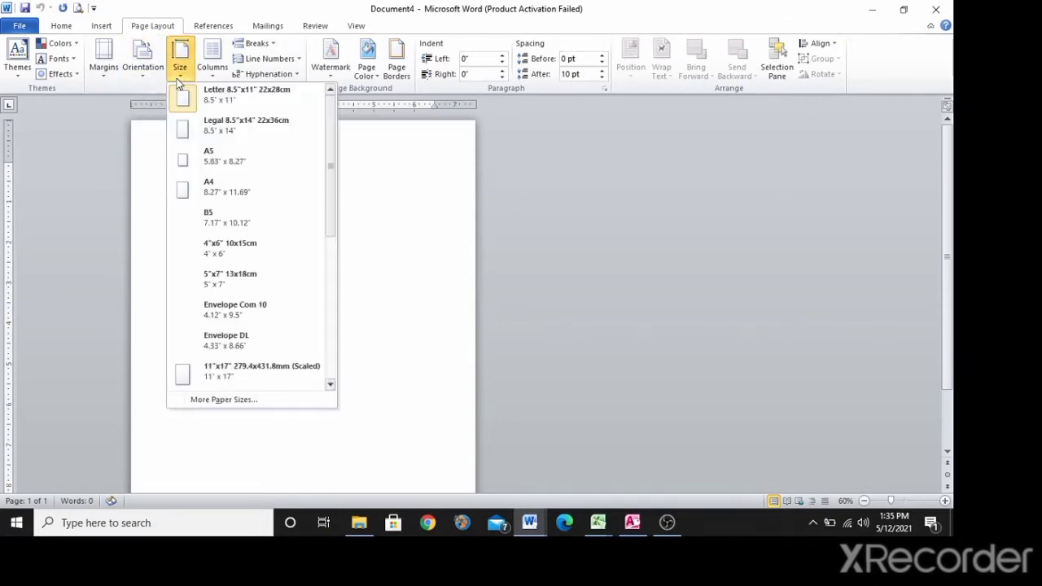
pyautogui.click(246, 95)
# Check the border margin requirement in the assignment instructions and return to Document4.
pyautogui.hotkey('alt', 'Tab')
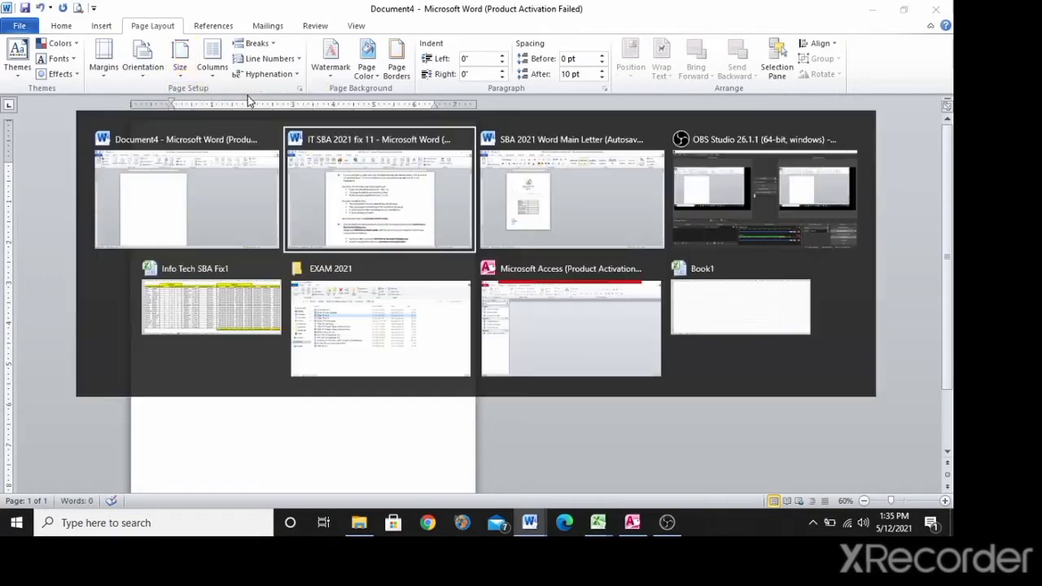
pyautogui.moveTo(525, 235); pyautogui.dragTo(511, 188)
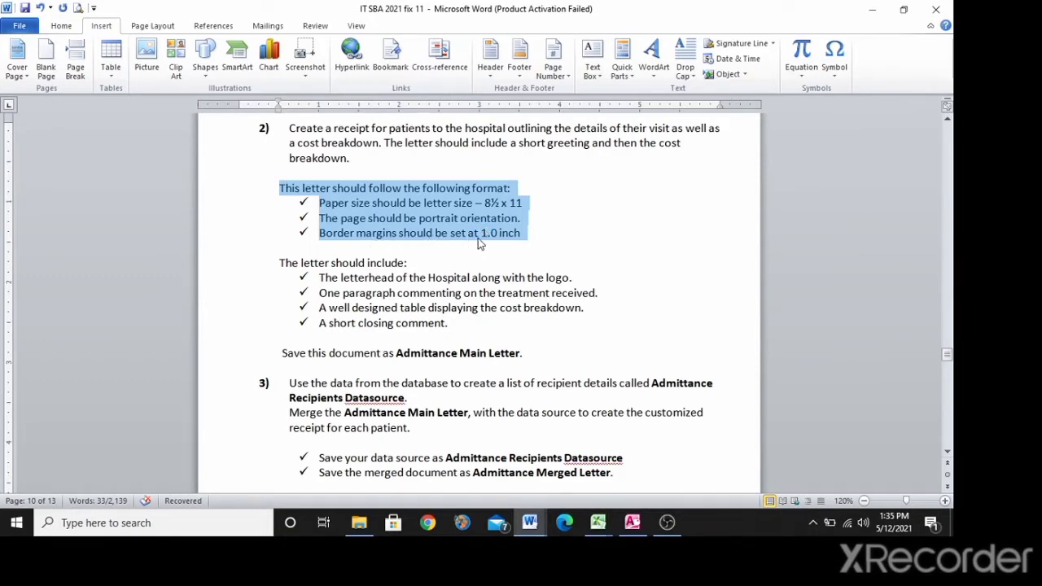
pyautogui.hotkey('alt', 'Tab')
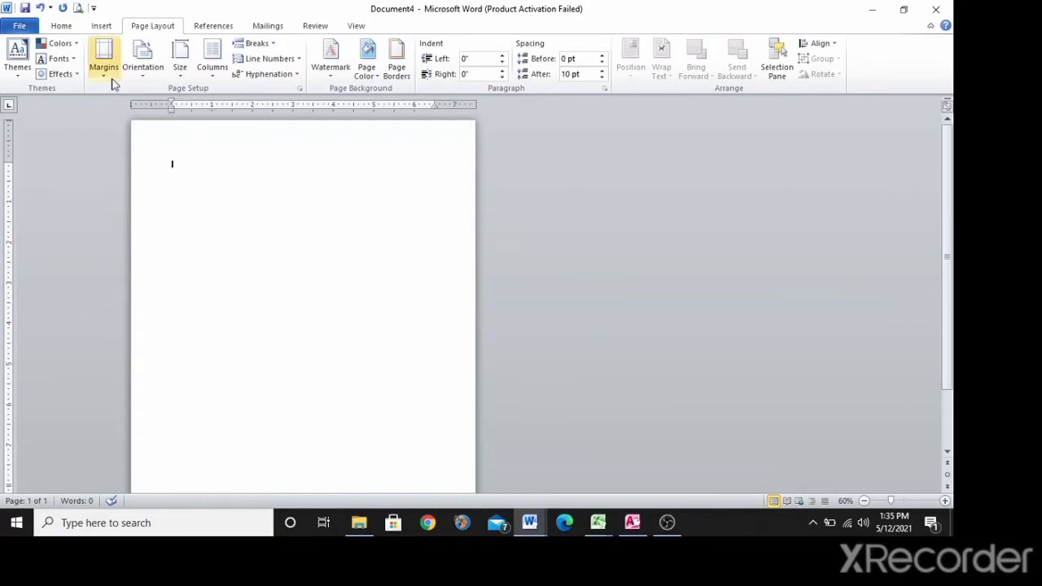
# Apply custom margins of 1" at the top, bottom, left and right of the whole document.
pyautogui.click(106, 82)
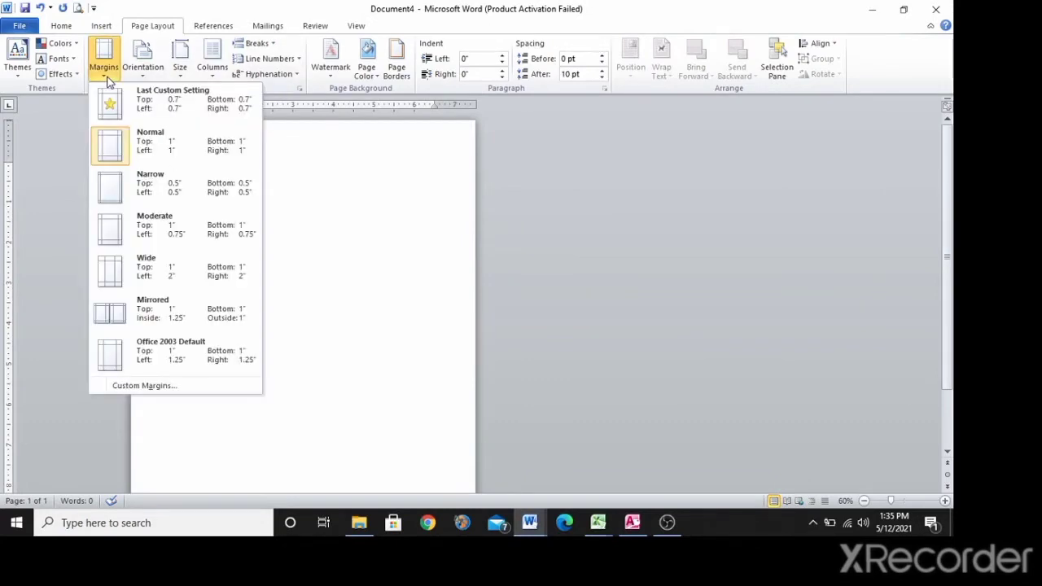
pyautogui.click(144, 386)
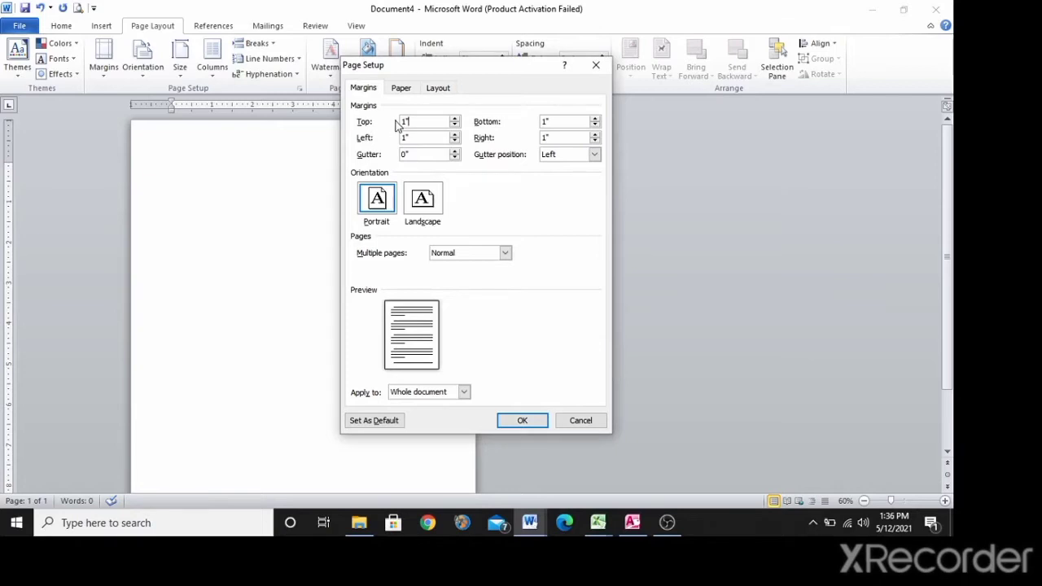
pyautogui.click(548, 121)
pyautogui.click(429, 139)
pyautogui.click(455, 119)
pyautogui.click(454, 125)
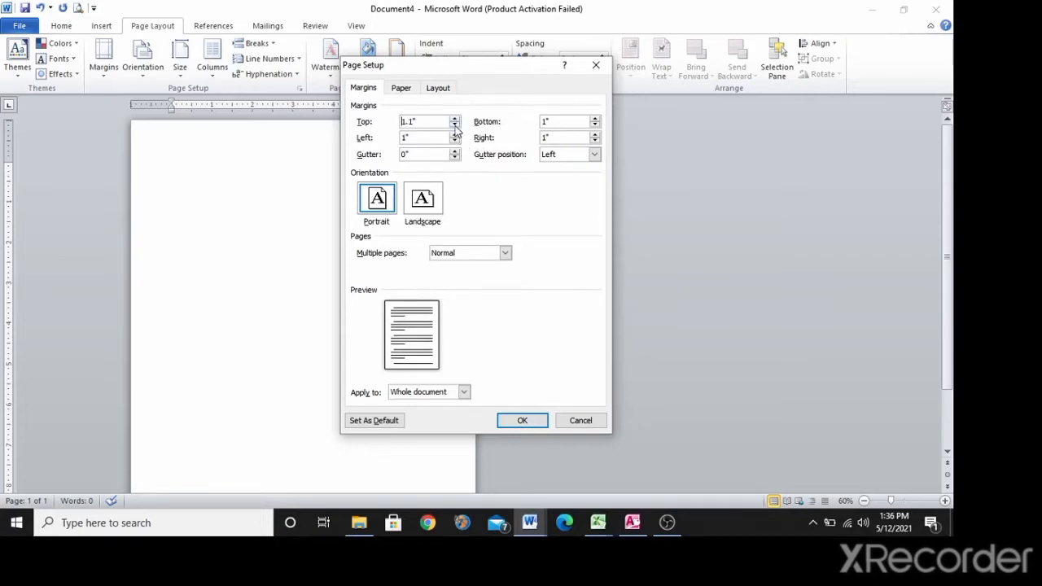
pyautogui.click(455, 126)
pyautogui.click(455, 126)
pyautogui.click(455, 119)
pyautogui.click(455, 119)
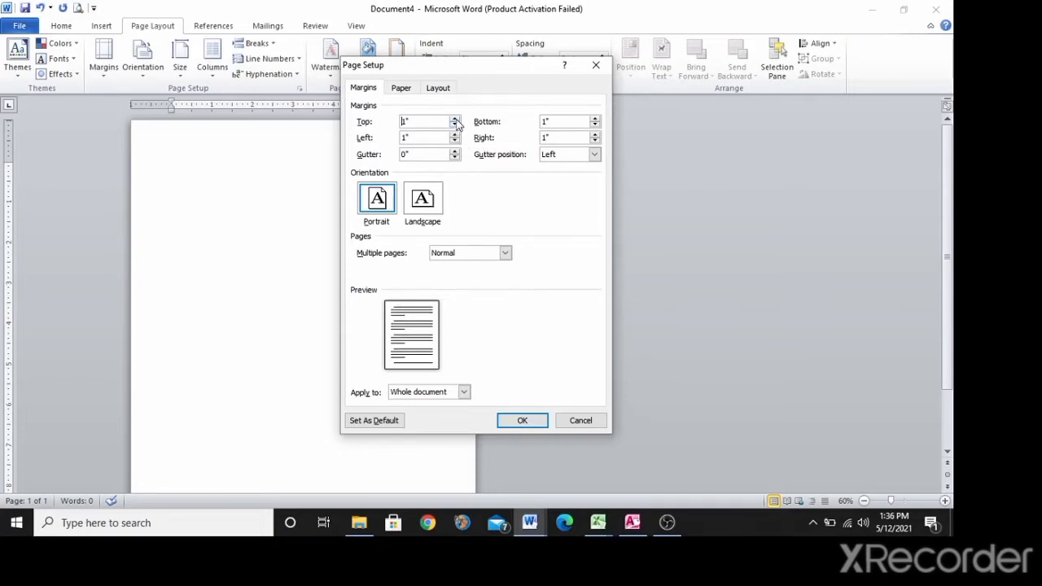
pyautogui.doubleClick(551, 122)
pyautogui.click(438, 137)
pyautogui.click(571, 135)
pyautogui.click(535, 419)
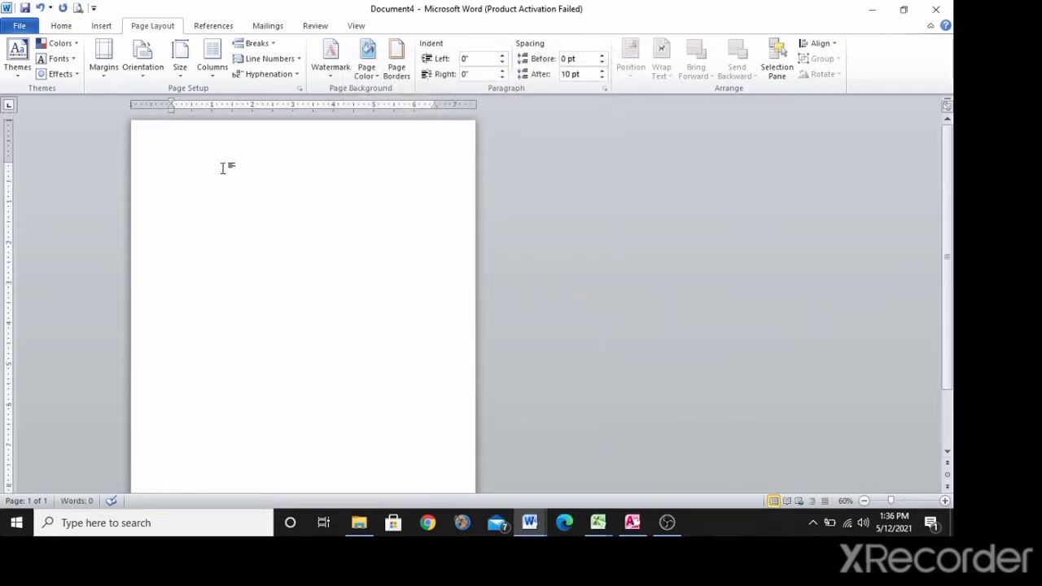
# Go back to the assignment instructions and review the required letterhead, treatment paragraph and cost breakdown table, selecting each item.
pyautogui.hotkey('alt', 'Tab')
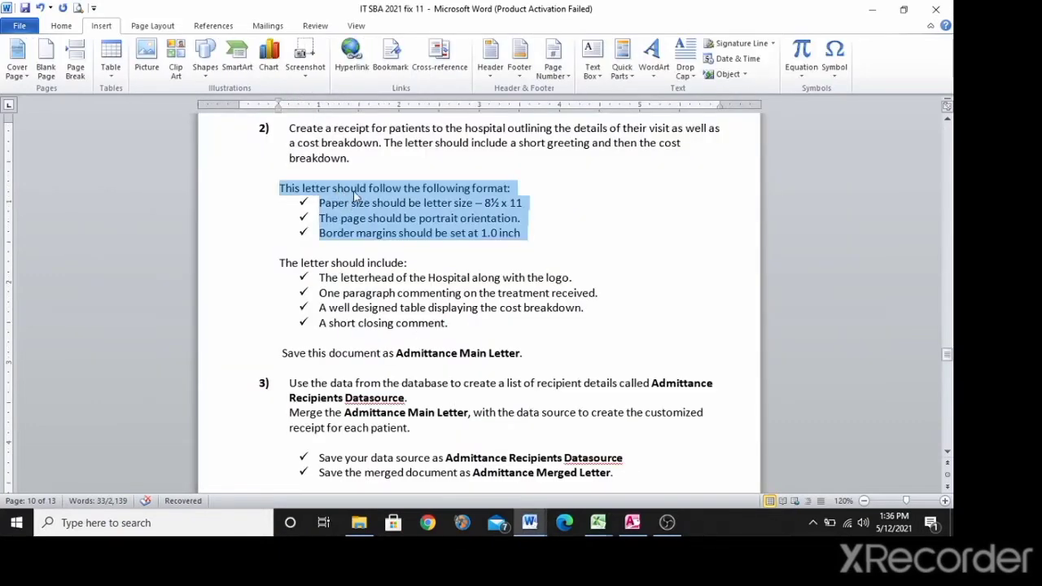
pyautogui.click(332, 265)
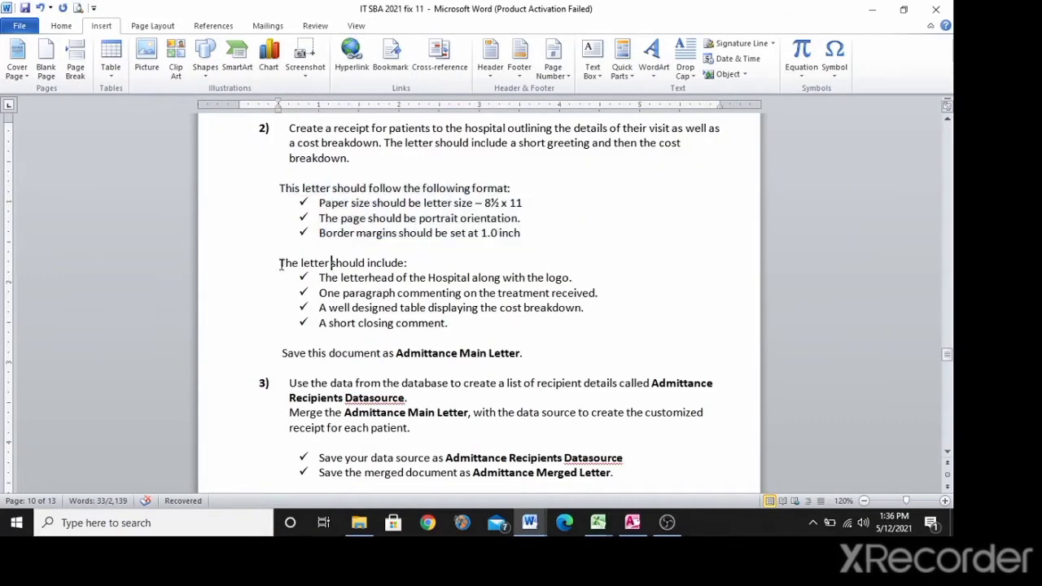
pyautogui.moveTo(279, 263); pyautogui.dragTo(599, 283)
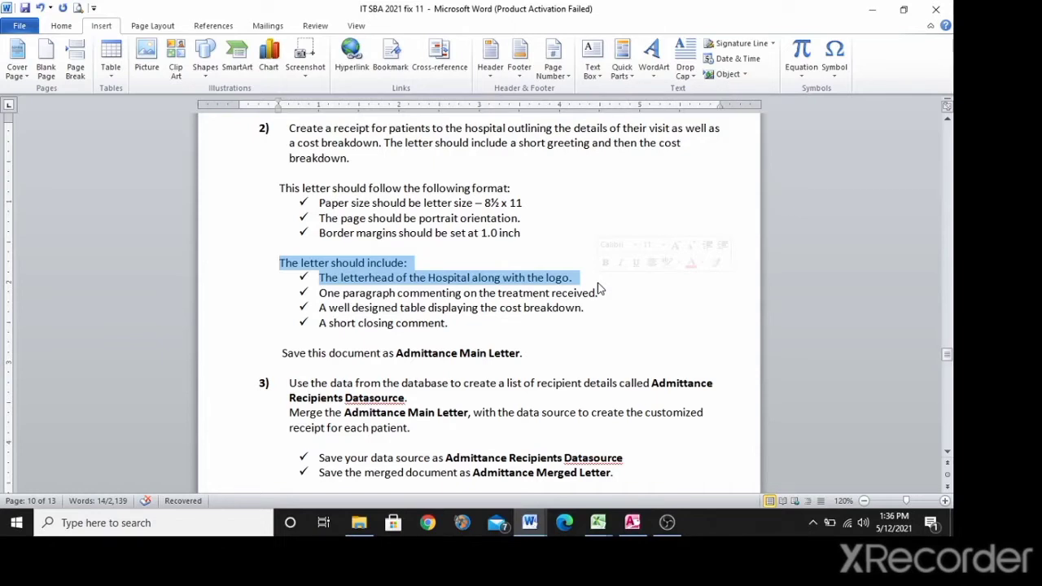
pyautogui.click(322, 294)
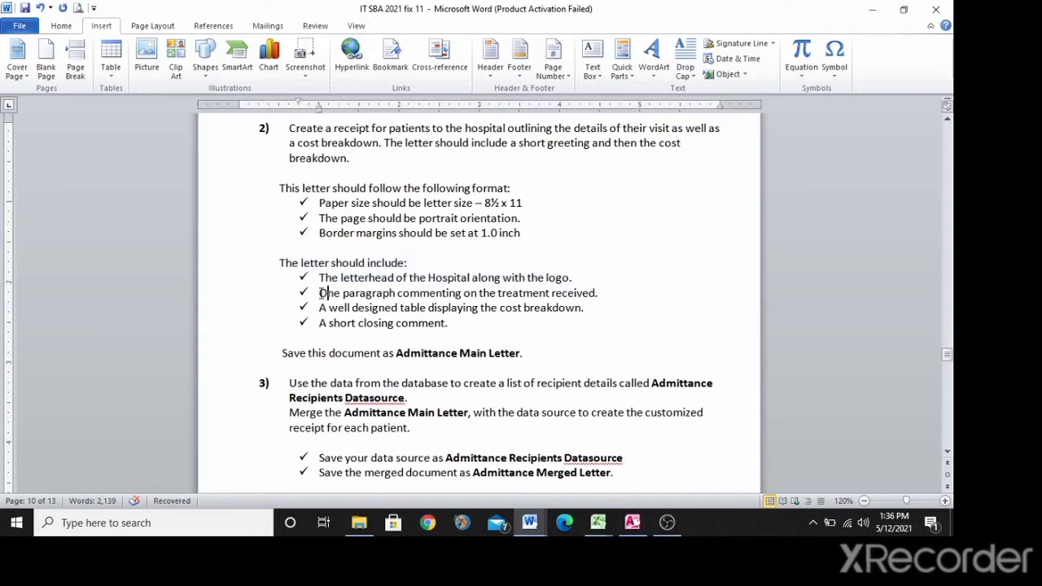
pyautogui.moveTo(322, 294); pyautogui.dragTo(610, 290)
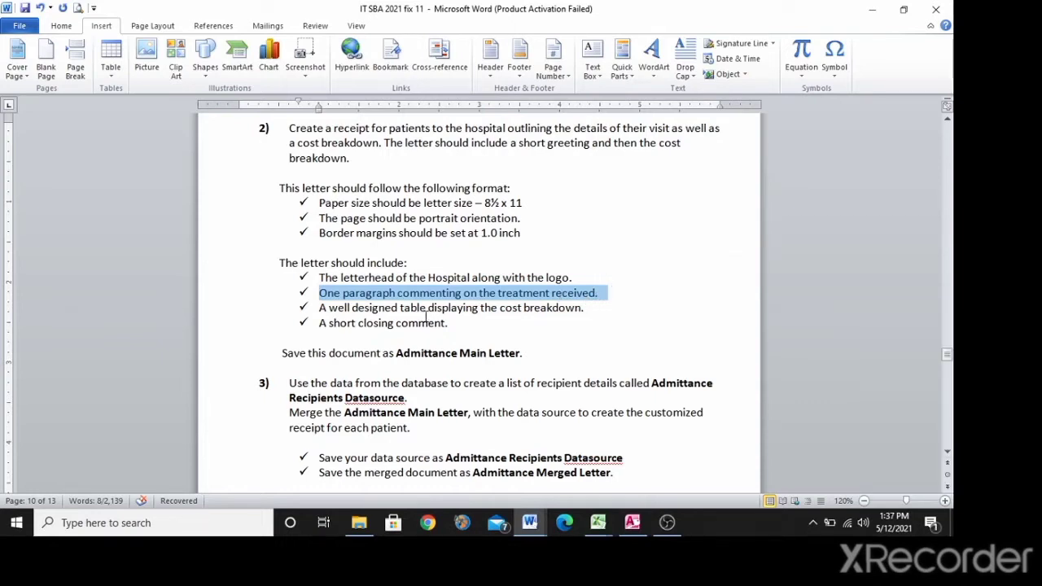
pyautogui.click(320, 308)
pyautogui.moveTo(320, 308); pyautogui.dragTo(592, 309)
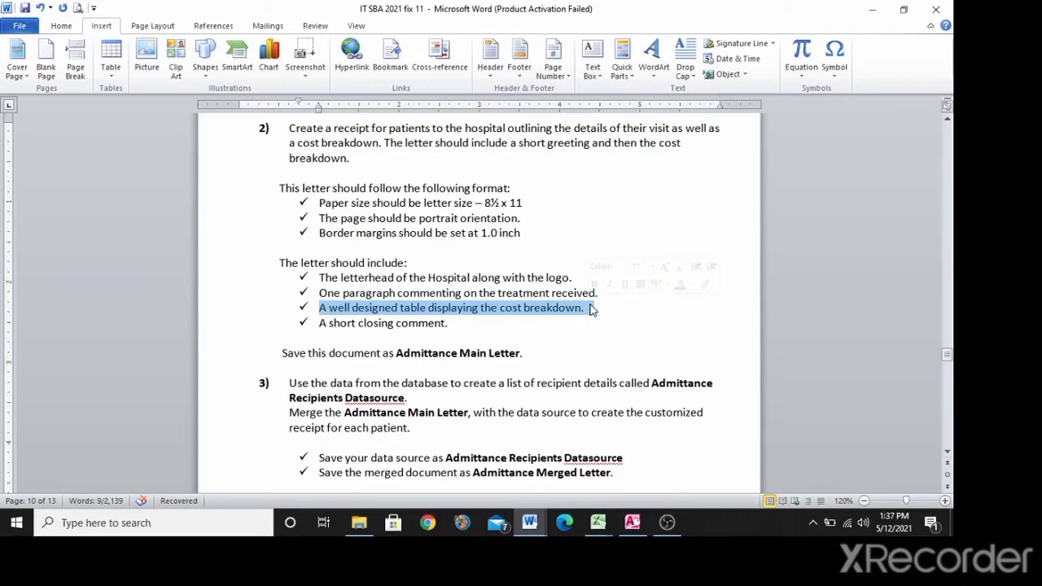
# Switch to the Info Tech SBA Fix1 workbook in Excel and examine the expense, total, coverage and amount to pay columns.
pyautogui.hotkey('alt', 'Tab')
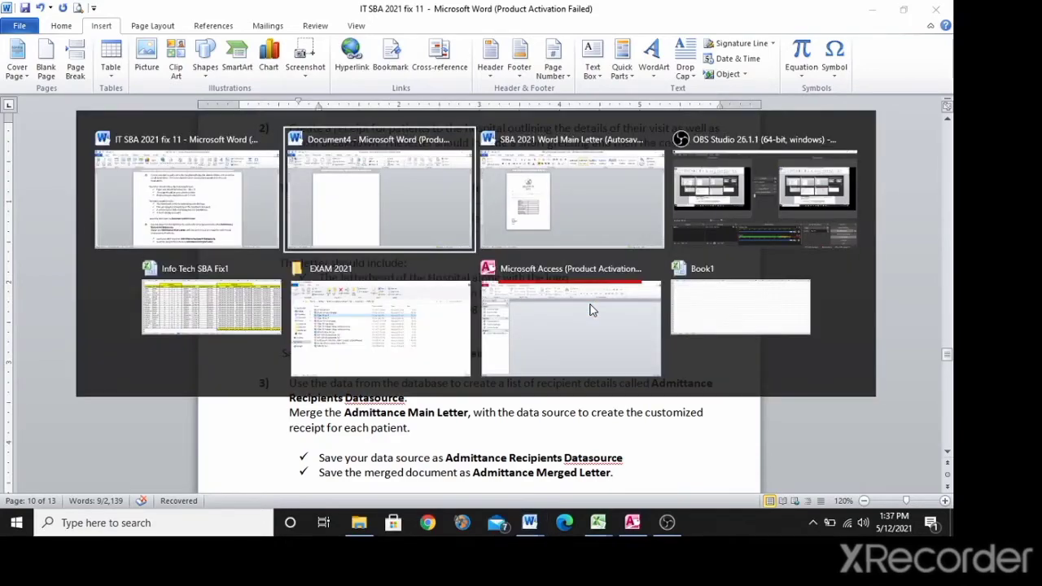
pyautogui.hotkey('alt', 'Tab')
pyautogui.hotkey('alt', 'Tab')
pyautogui.hotkey('alt', 'Tab')
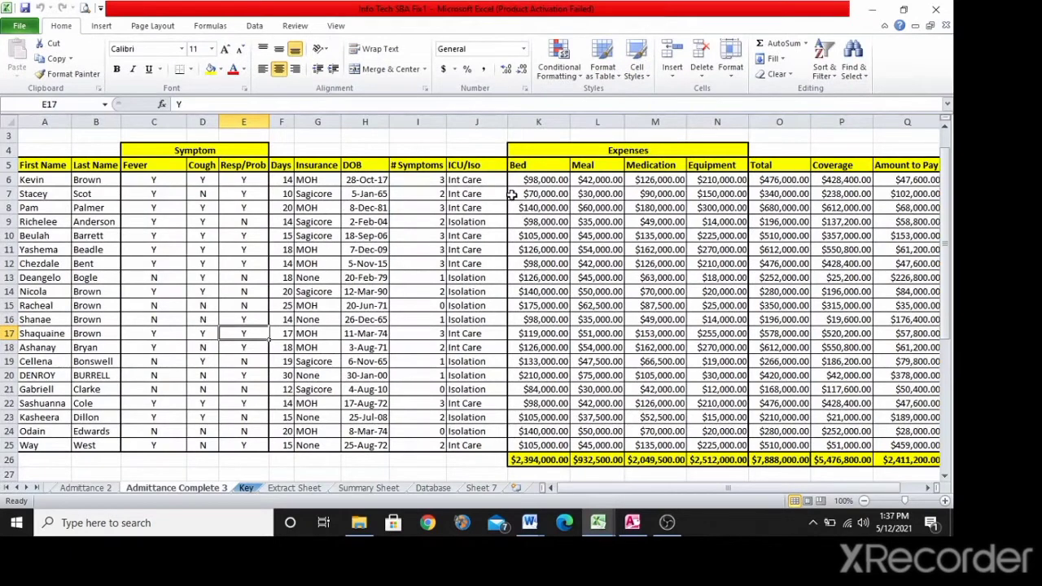
pyautogui.click(538, 151)
pyautogui.moveTo(538, 151); pyautogui.dragTo(925, 279)
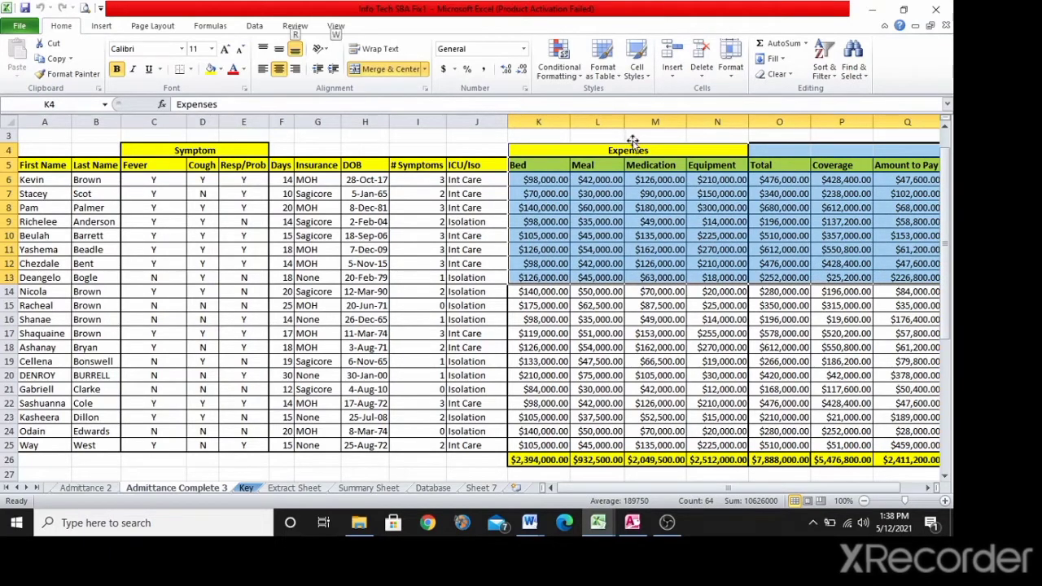
# Return to the assignment instructions in Word and locate the short closing comment requirement.
pyautogui.hotkey('alt', 'Tab')
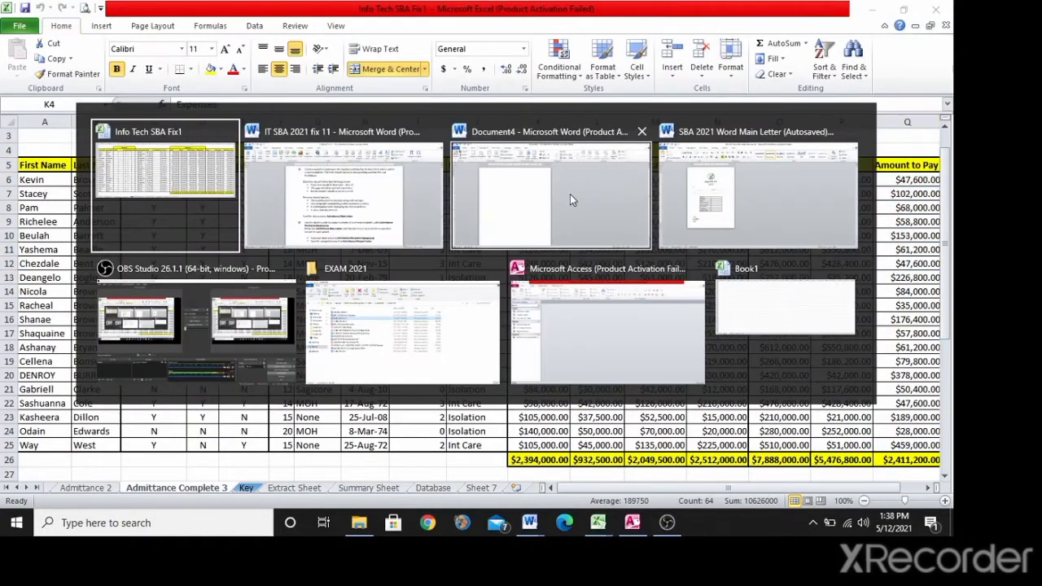
pyautogui.hotkey('alt', 'Tab')
pyautogui.click(393, 326)
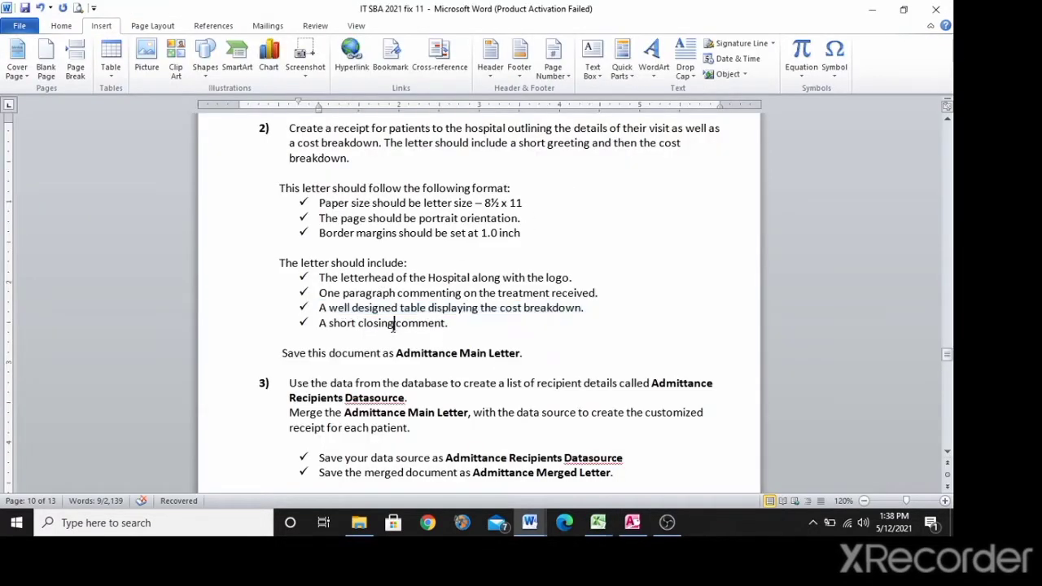
# Review the treatment paragraph, cost breakdown table and closing comment requirements in the assignment instructions, highlighting the paragraph and comment items.
pyautogui.moveTo(458, 324); pyautogui.dragTo(316, 325)
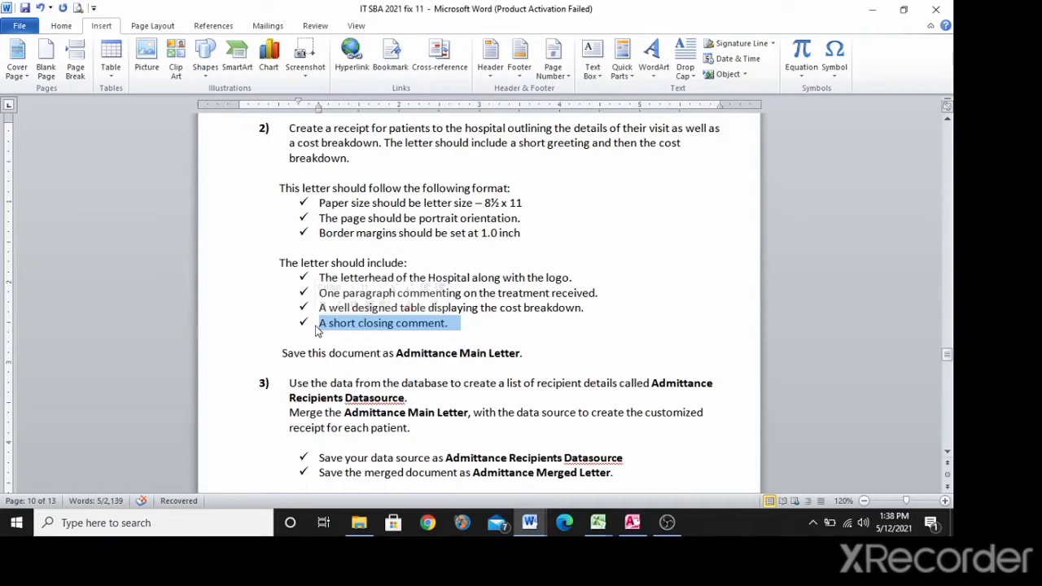
pyautogui.click(329, 325)
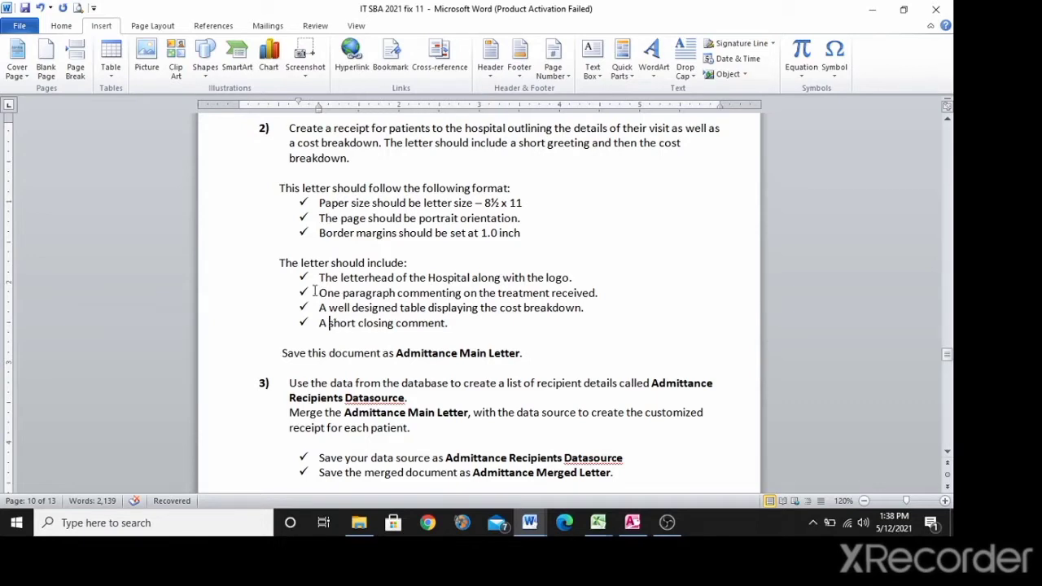
pyautogui.moveTo(314, 291); pyautogui.dragTo(598, 293)
pyautogui.press('Left')
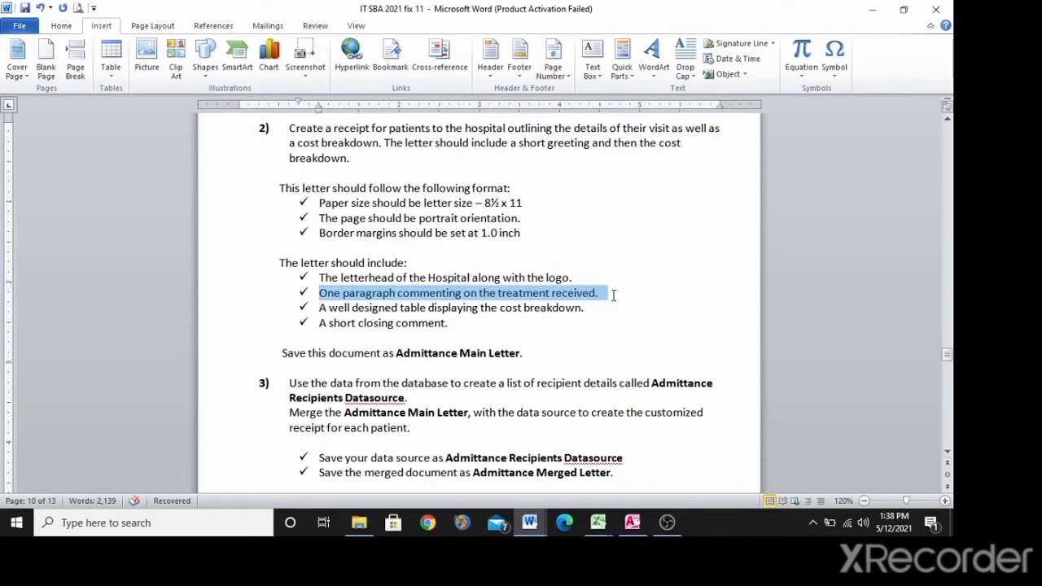
pyautogui.click(584, 307)
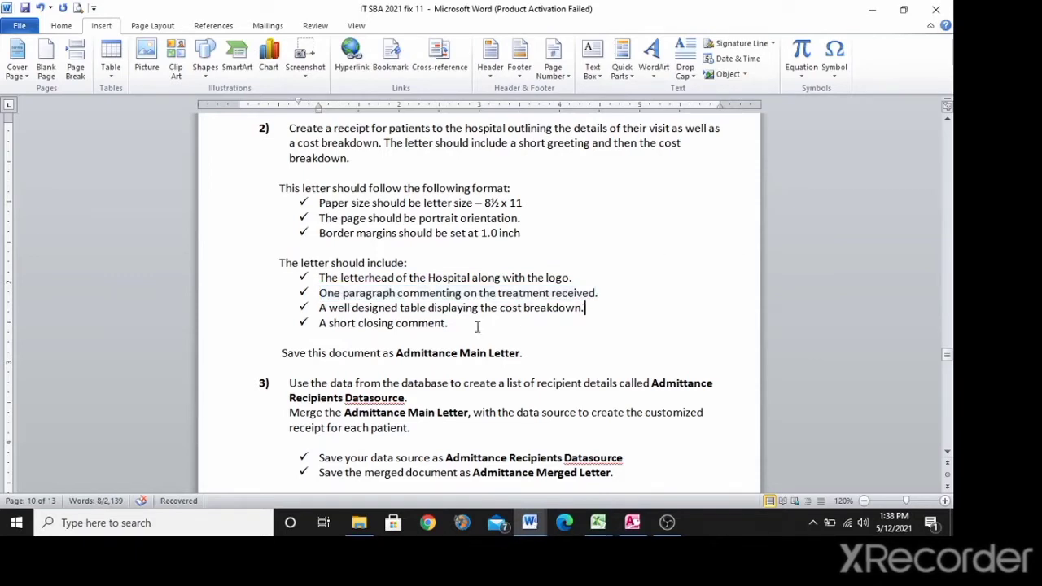
pyautogui.moveTo(320, 323); pyautogui.dragTo(457, 322)
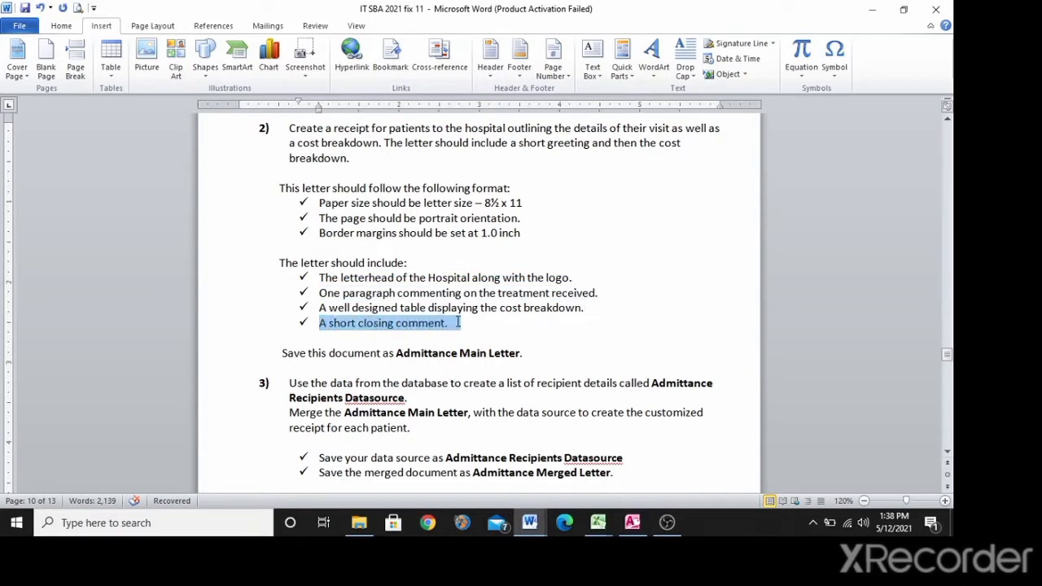
pyautogui.click(459, 324)
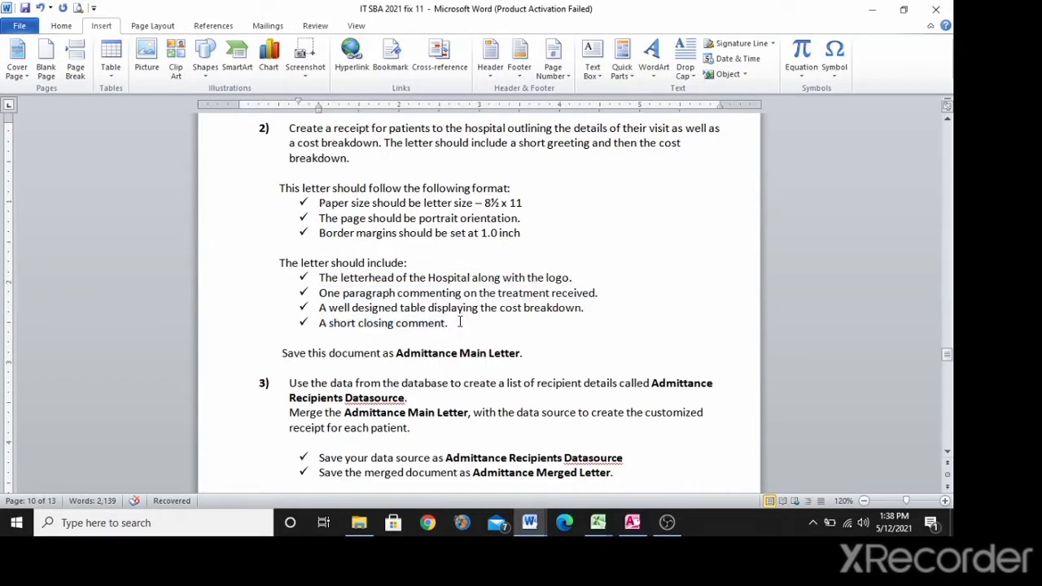
# Switch to the SBA 2021 Word Main Letter document and examine its logo, Xiamba Health Care letterhead, address lines and salutation.
pyautogui.hotkey('alt', 'Tab')
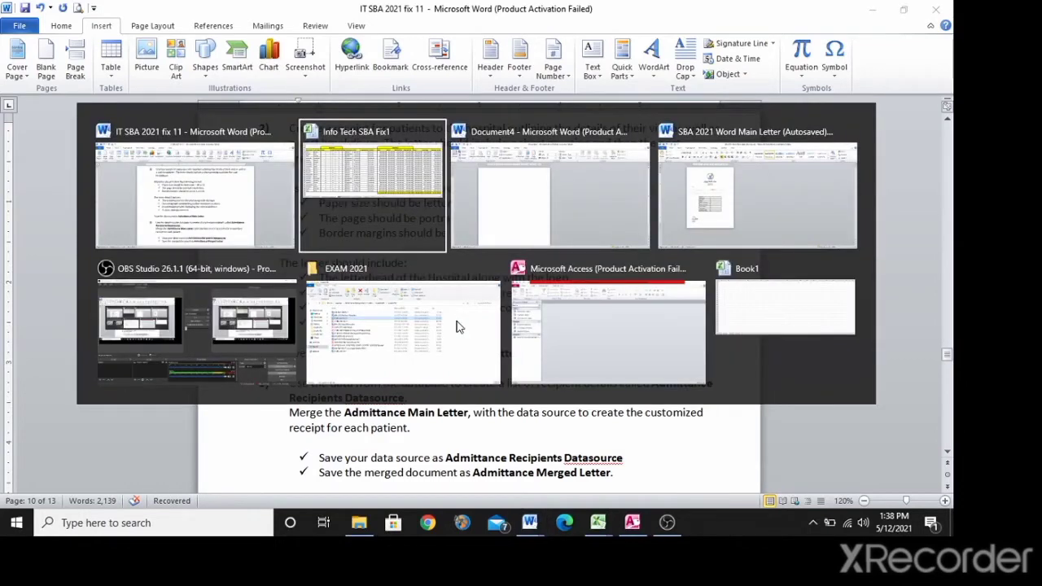
pyautogui.hotkey('alt', 'Tab')
pyautogui.hotkey('alt', 'Tab')
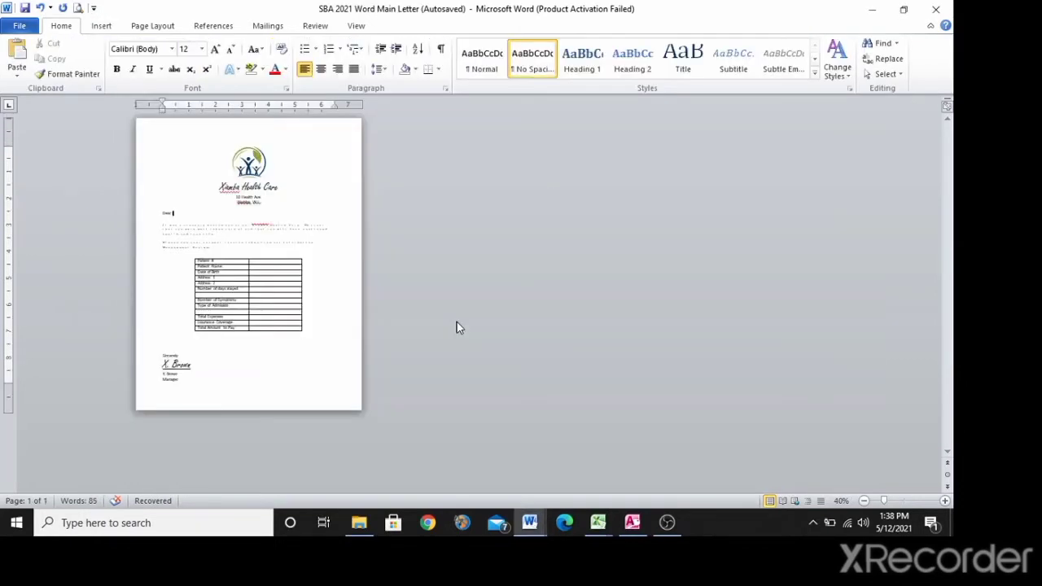
pyautogui.keyDown('ctrl'); pyautogui.scroll(9, 458, 326); pyautogui.keyUp('ctrl')
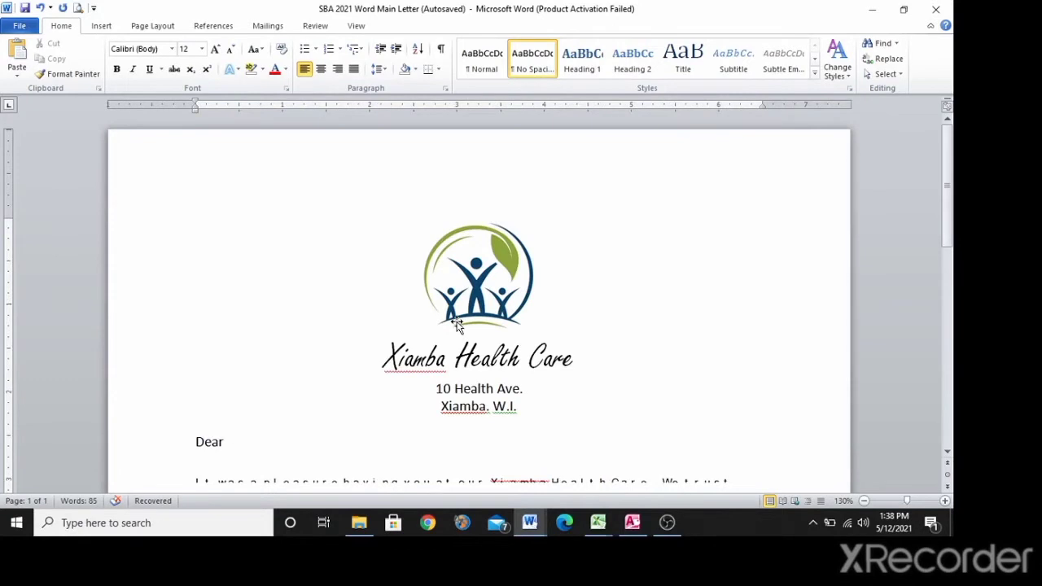
pyautogui.click(507, 240)
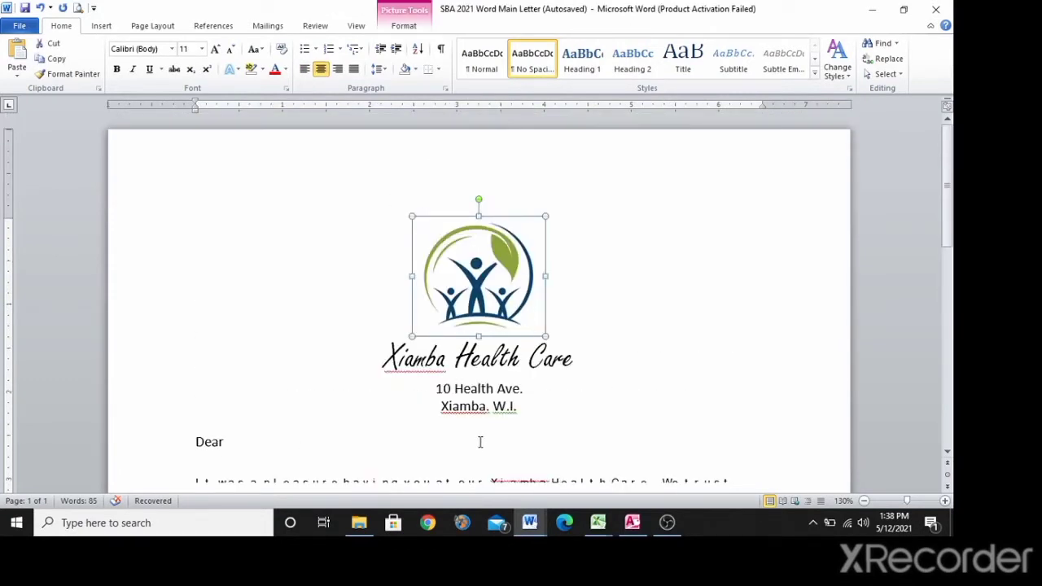
pyautogui.click(235, 376)
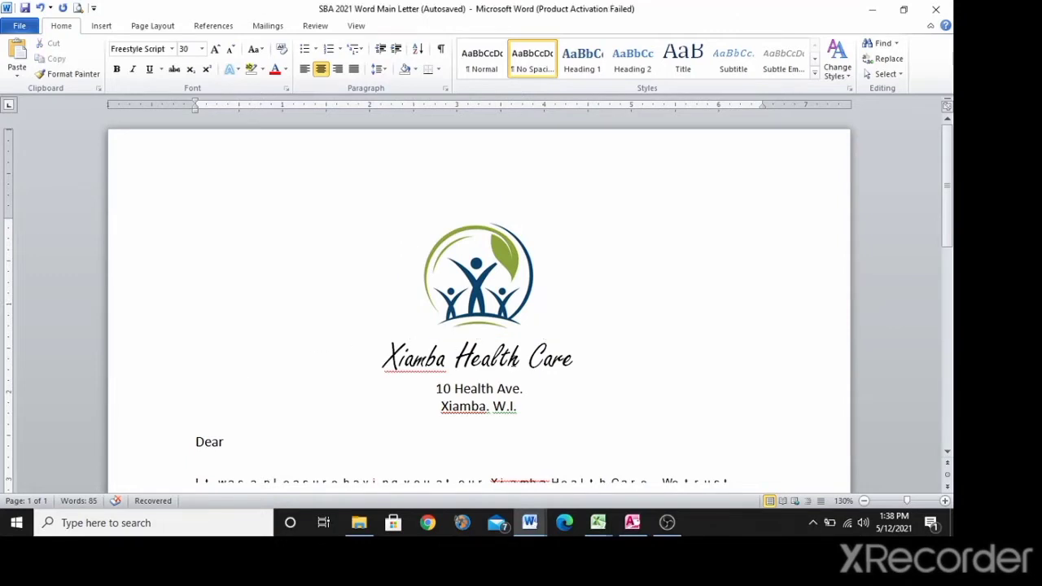
pyautogui.click(720, 361)
pyautogui.moveTo(383, 356)
pyautogui.mouseDown()
pyautogui.moveTo(565, 350)
pyautogui.moveTo(607, 421)
pyautogui.mouseUp()
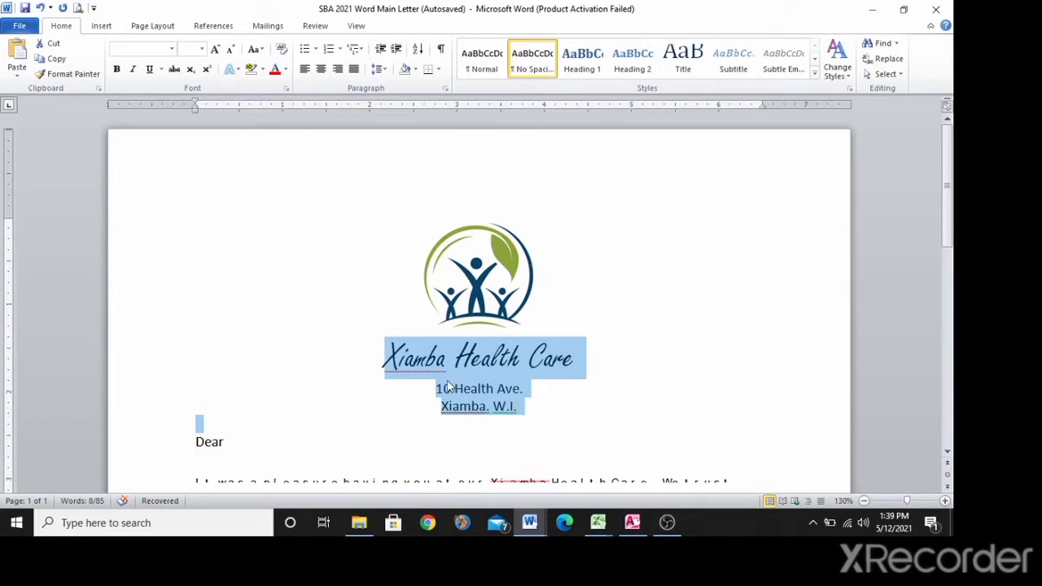
pyautogui.click(445, 358)
pyautogui.moveTo(384, 358); pyautogui.dragTo(584, 358)
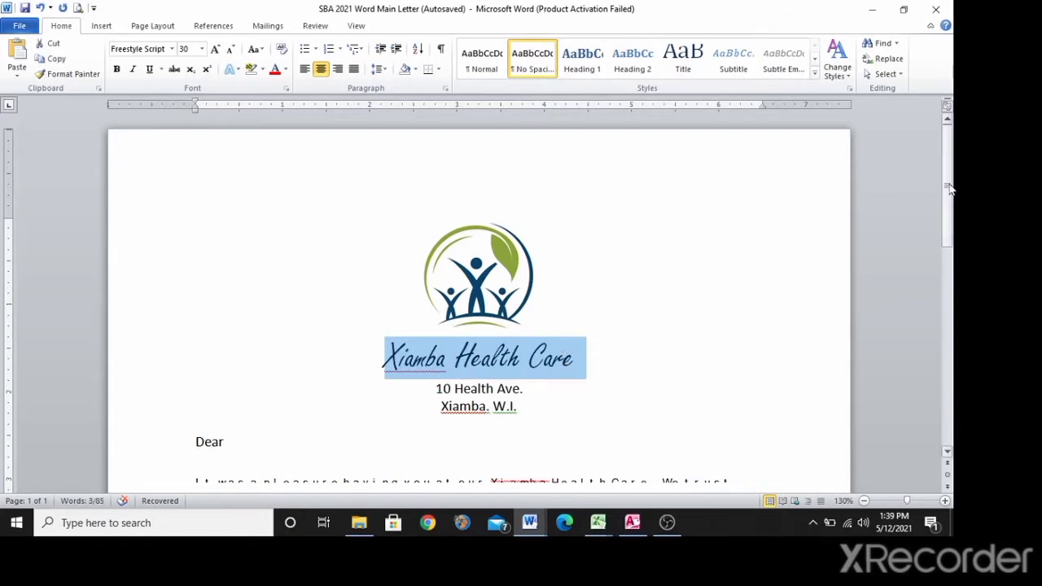
pyautogui.moveTo(948, 186); pyautogui.dragTo(949, 206)
pyautogui.click(756, 267)
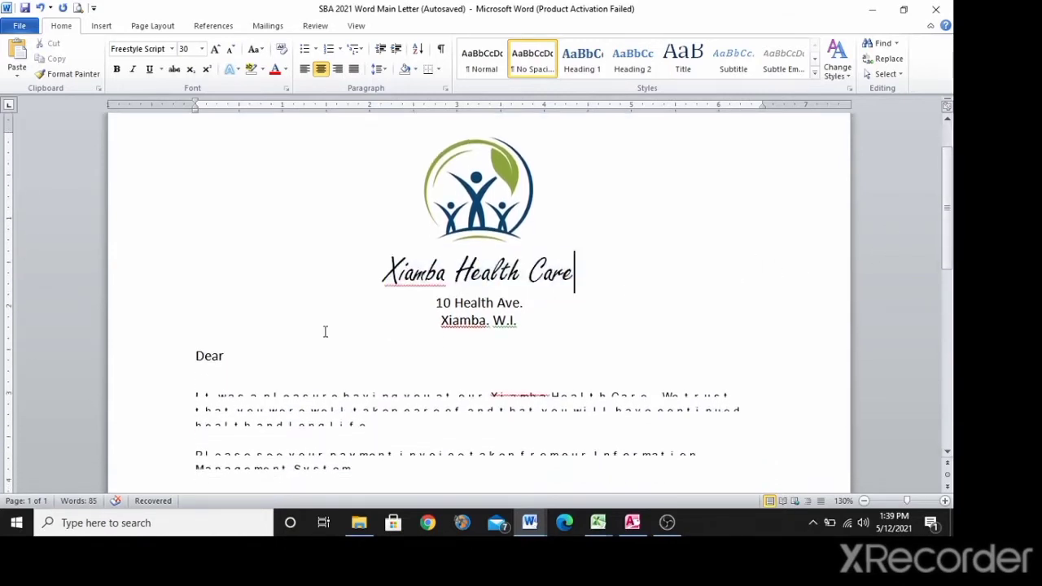
pyautogui.click(190, 357)
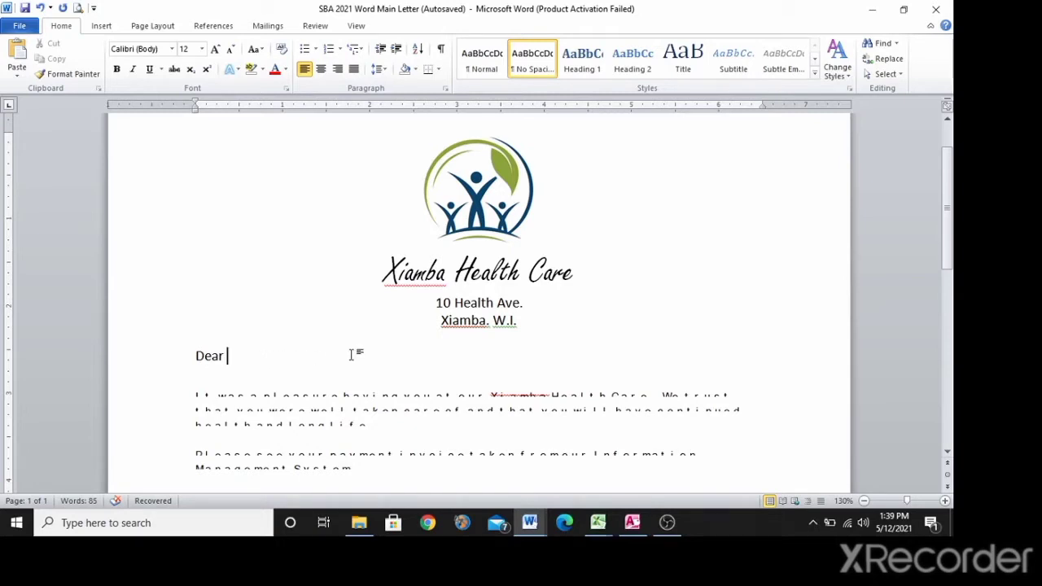
# Change the font of the letter's two body paragraphs between the salutation and the table to Calibri (Body).
pyautogui.scroll(-3, 222, 328)
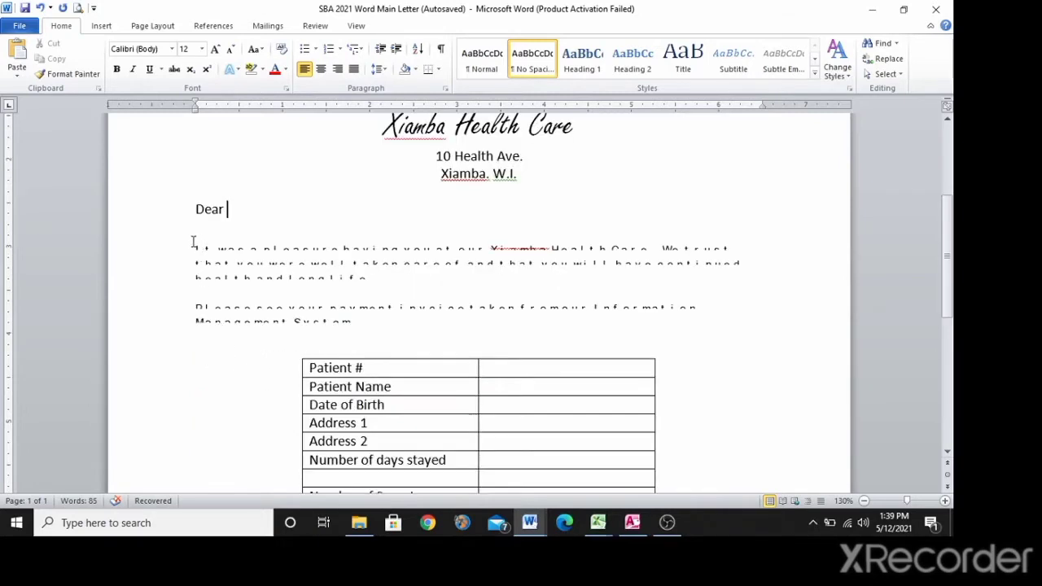
pyautogui.moveTo(192, 242); pyautogui.dragTo(509, 328)
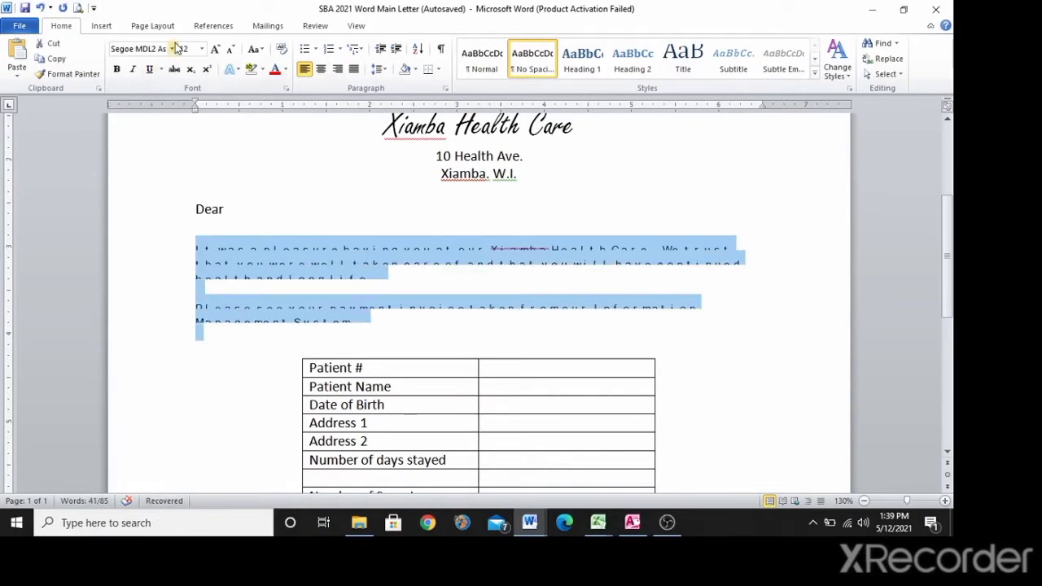
pyautogui.click(173, 49)
pyautogui.click(122, 98)
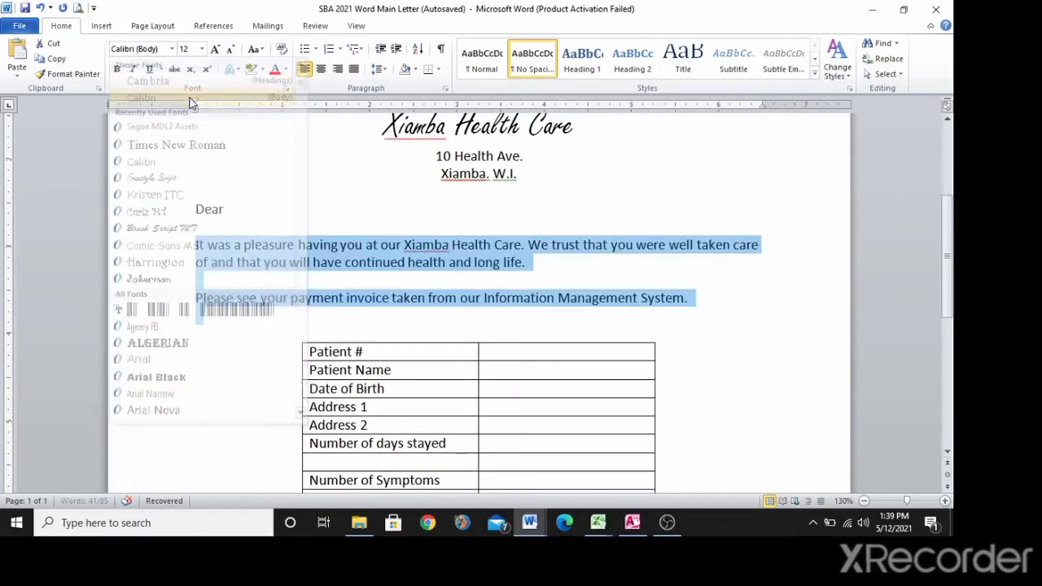
pyautogui.click(325, 262)
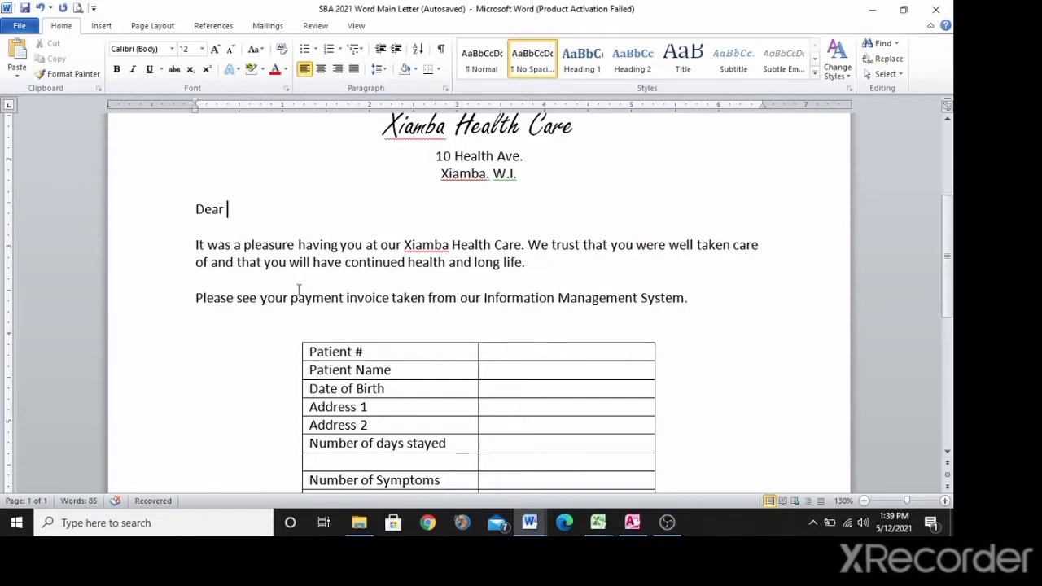
# Review the greeting paragraph and invoice sentence, and examine the table rows from Patient # to Total Amount to Pay.
pyautogui.moveTo(193, 244); pyautogui.dragTo(698, 297)
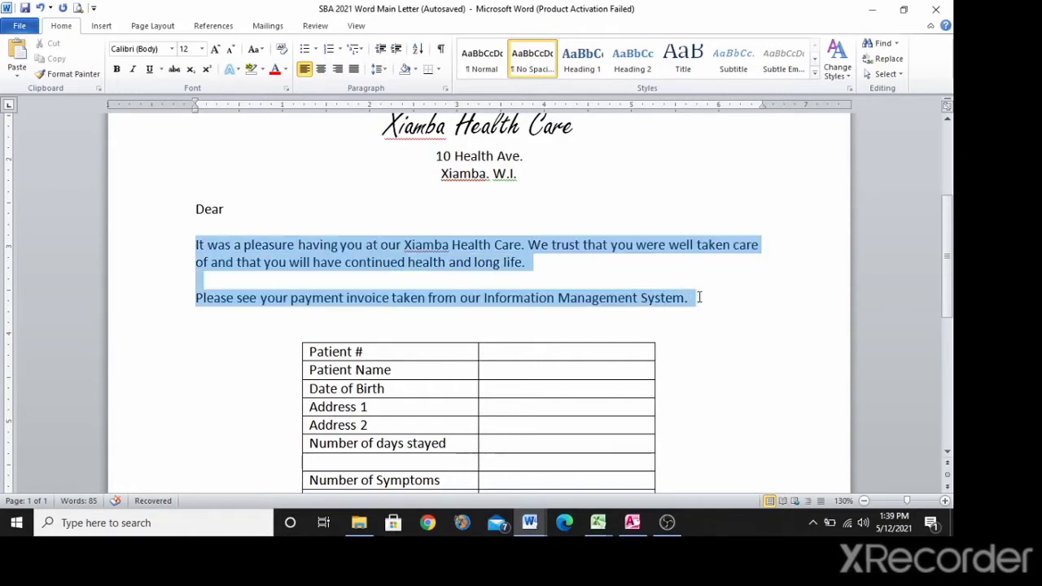
pyautogui.click(536, 261)
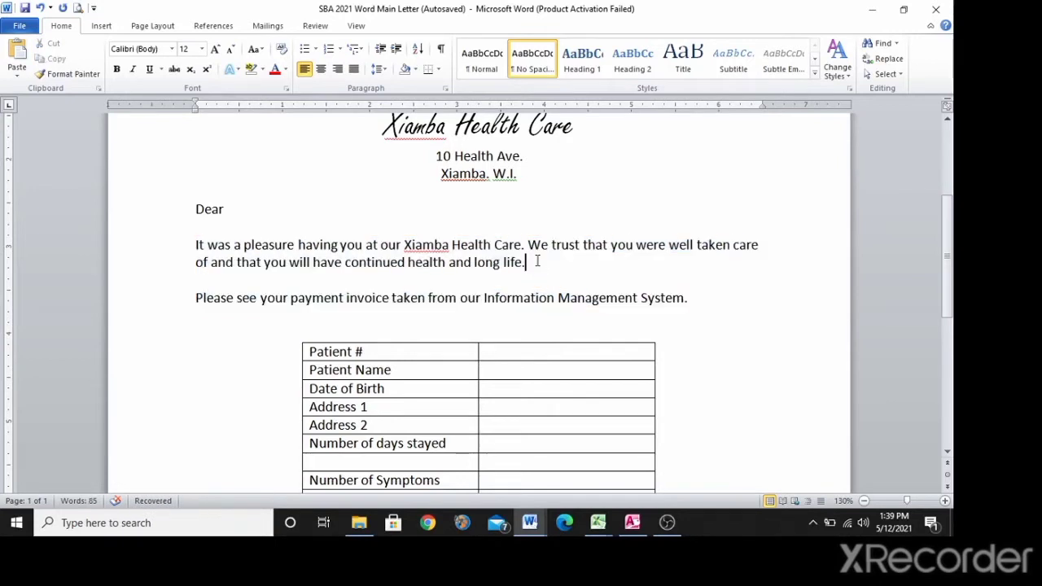
pyautogui.moveTo(536, 261); pyautogui.dragTo(182, 251)
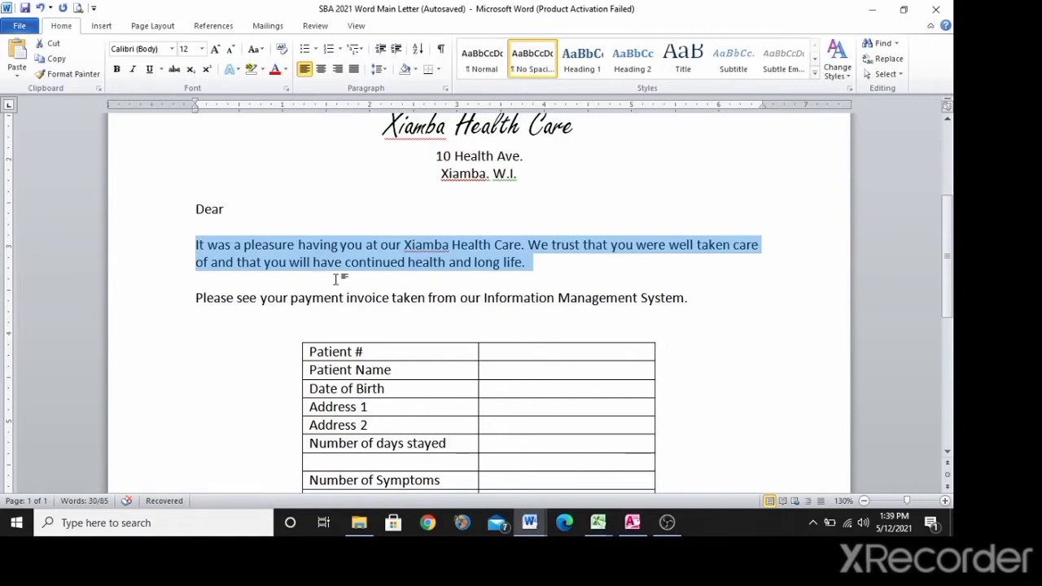
pyautogui.click(487, 319)
pyautogui.scroll(-3, 506, 310)
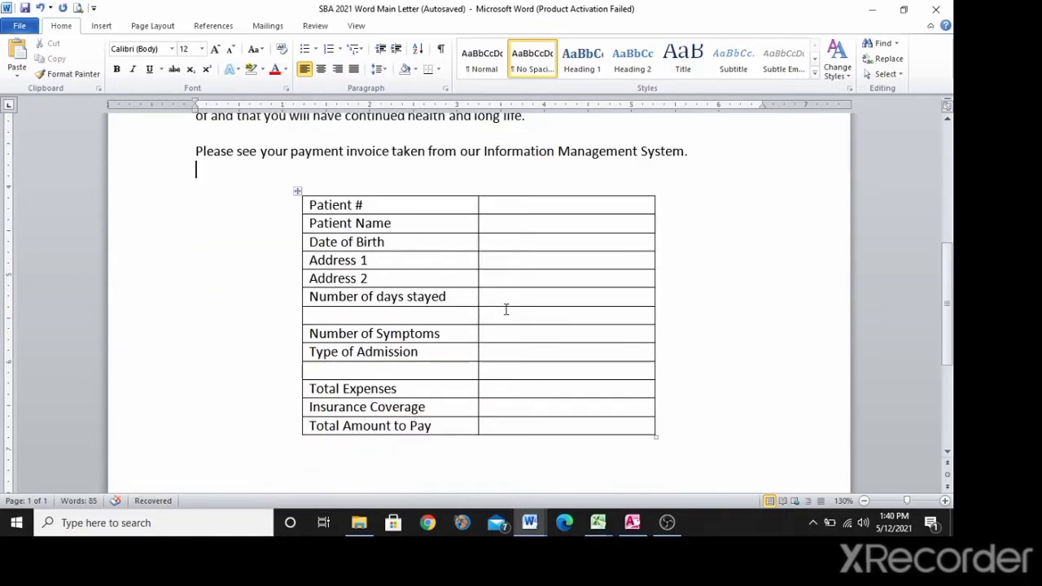
pyautogui.click(528, 207)
pyautogui.click(423, 224)
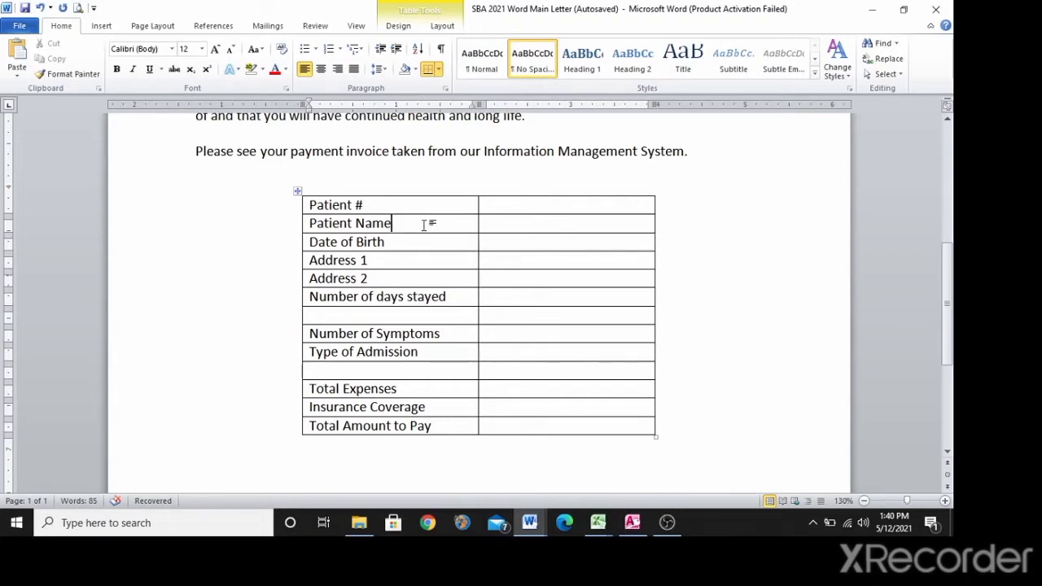
pyautogui.click(447, 241)
pyautogui.click(453, 265)
pyautogui.click(456, 283)
pyautogui.click(499, 298)
pyautogui.click(503, 333)
pyautogui.click(492, 354)
pyautogui.click(476, 407)
pyautogui.click(401, 223)
pyautogui.click(522, 223)
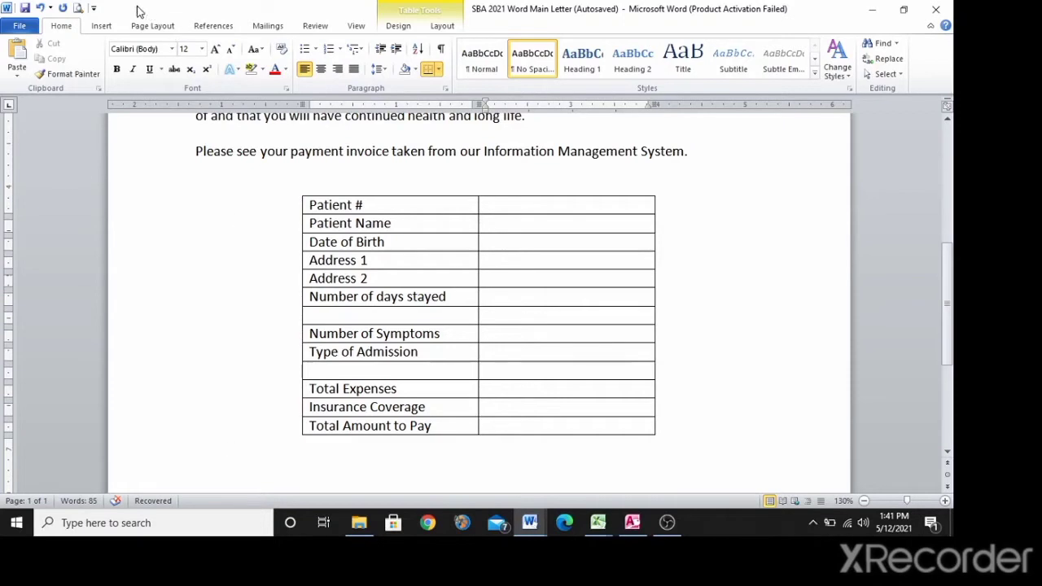
# Insert a table of nine columns and two rows on the blank line below the patient cost breakdown table.
pyautogui.click(102, 26)
pyautogui.click(108, 71)
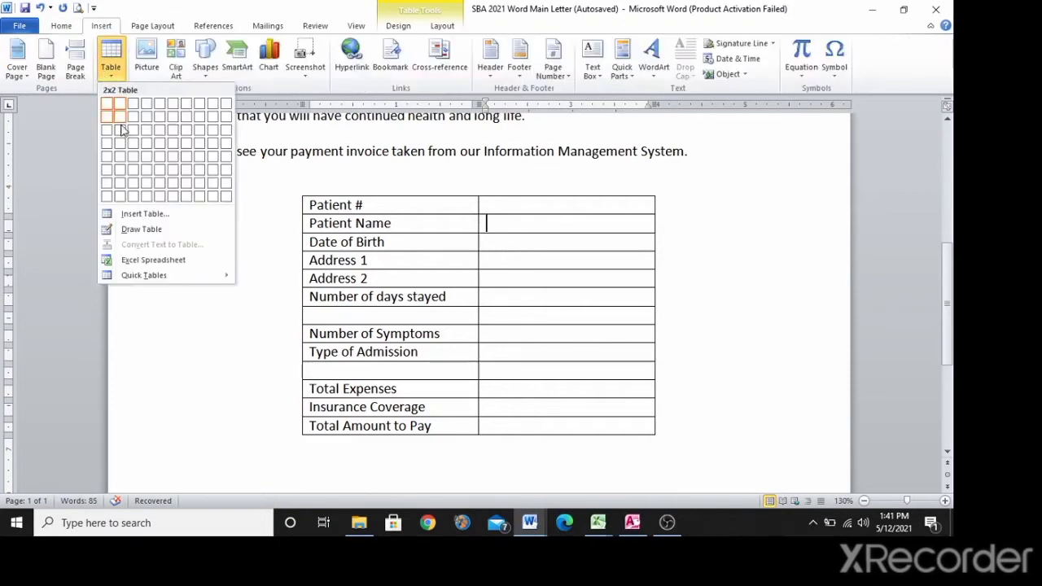
pyautogui.click(358, 470)
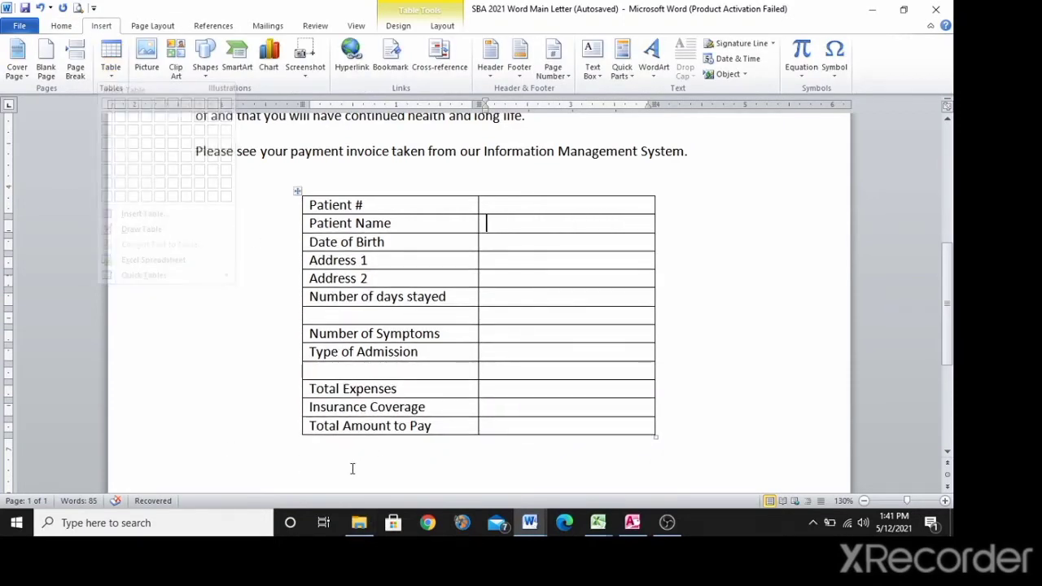
pyautogui.click(337, 459)
pyautogui.click(112, 79)
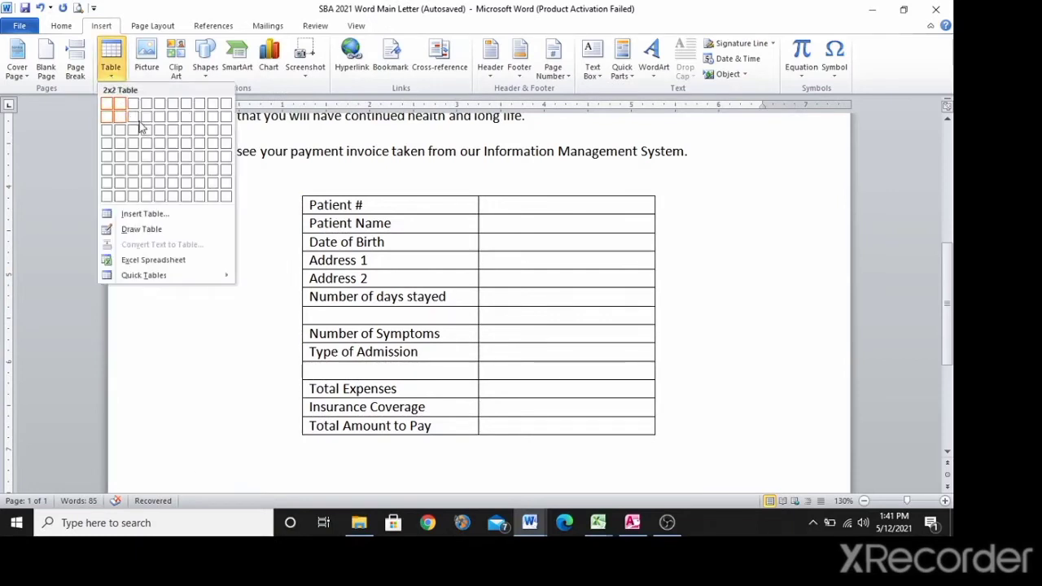
pyautogui.click(221, 118)
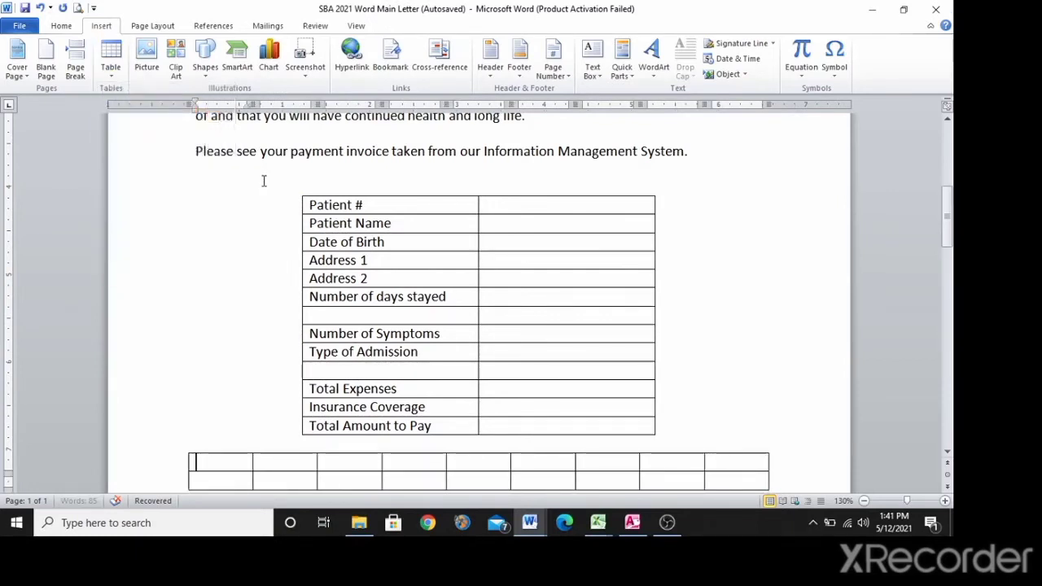
# Compare the nine-column horizontal table with the vertical cost breakdown table, and undo the horizontal table's insertion.
pyautogui.scroll(-4, 277, 260)
pyautogui.scroll(4, 282, 286)
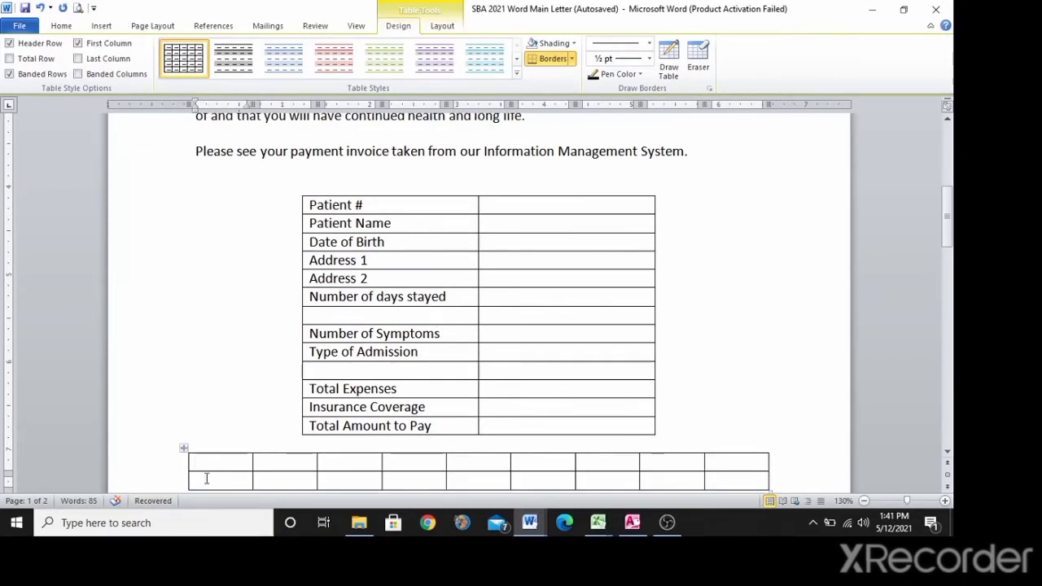
pyautogui.moveTo(203, 461); pyautogui.dragTo(719, 456)
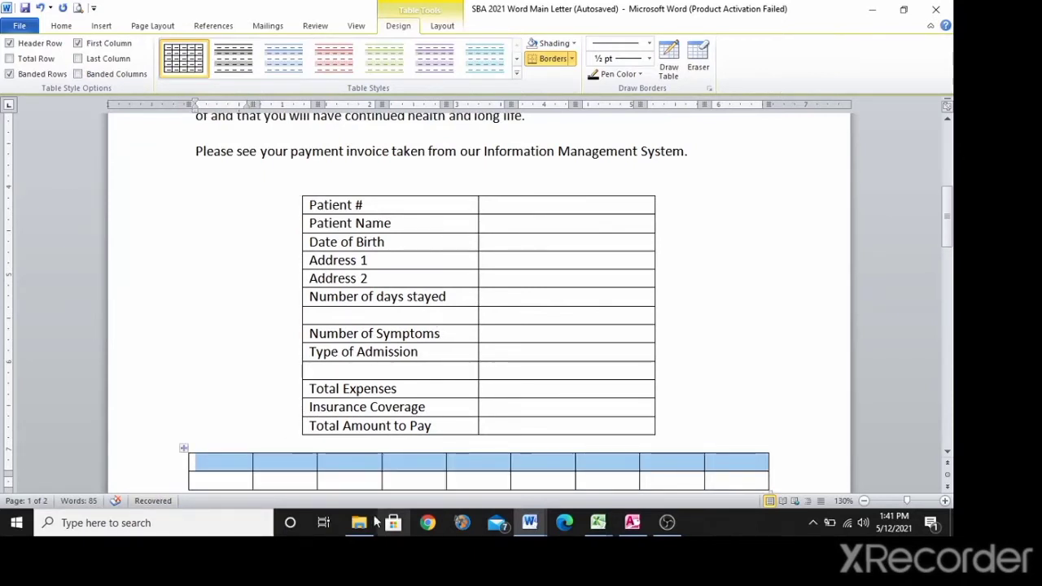
pyautogui.moveTo(199, 478); pyautogui.dragTo(728, 416)
pyautogui.click(721, 416)
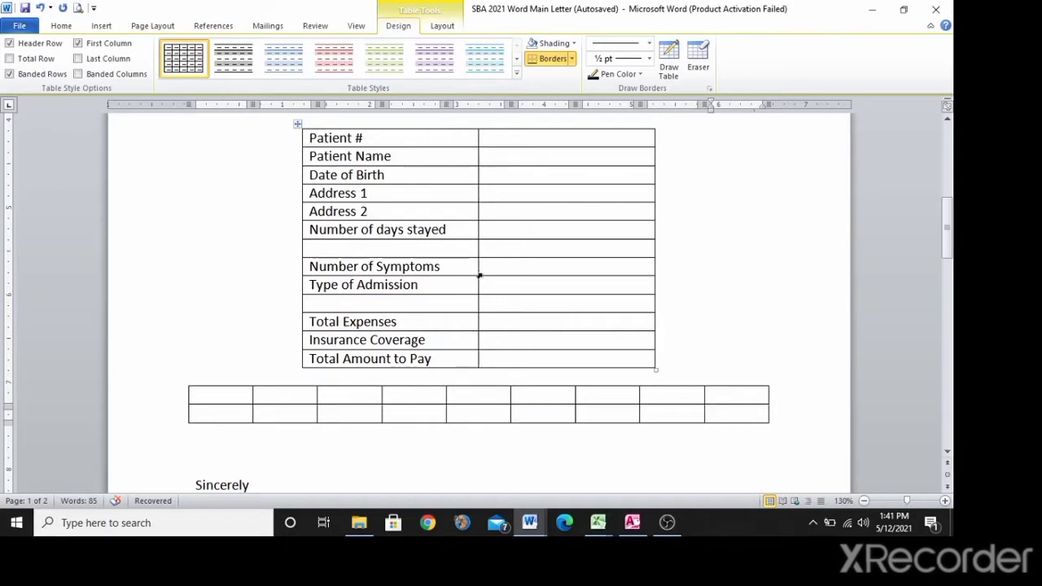
pyautogui.moveTo(313, 137); pyautogui.dragTo(608, 226)
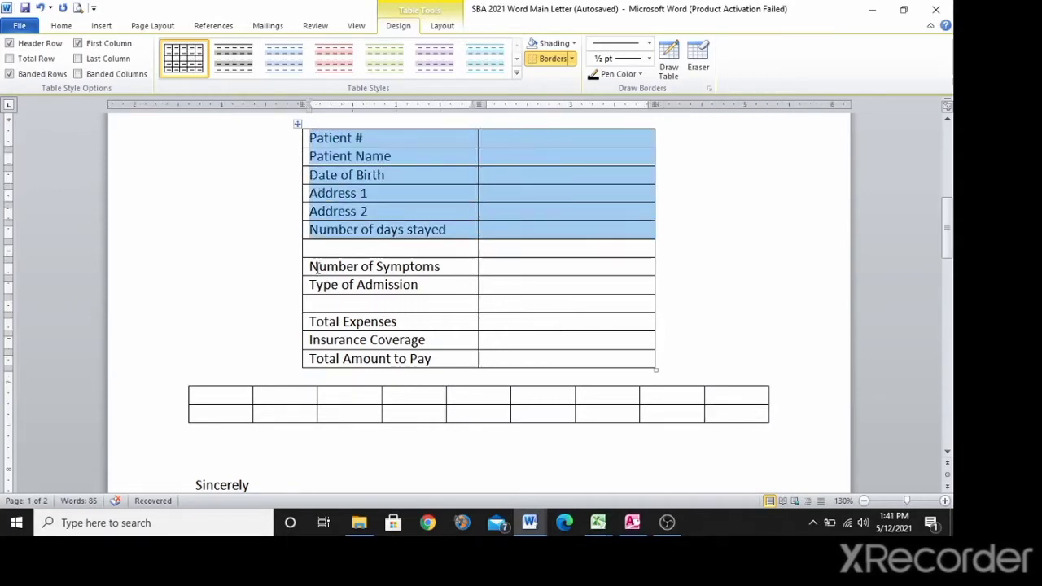
pyautogui.moveTo(232, 394); pyautogui.dragTo(736, 412)
pyautogui.click(693, 336)
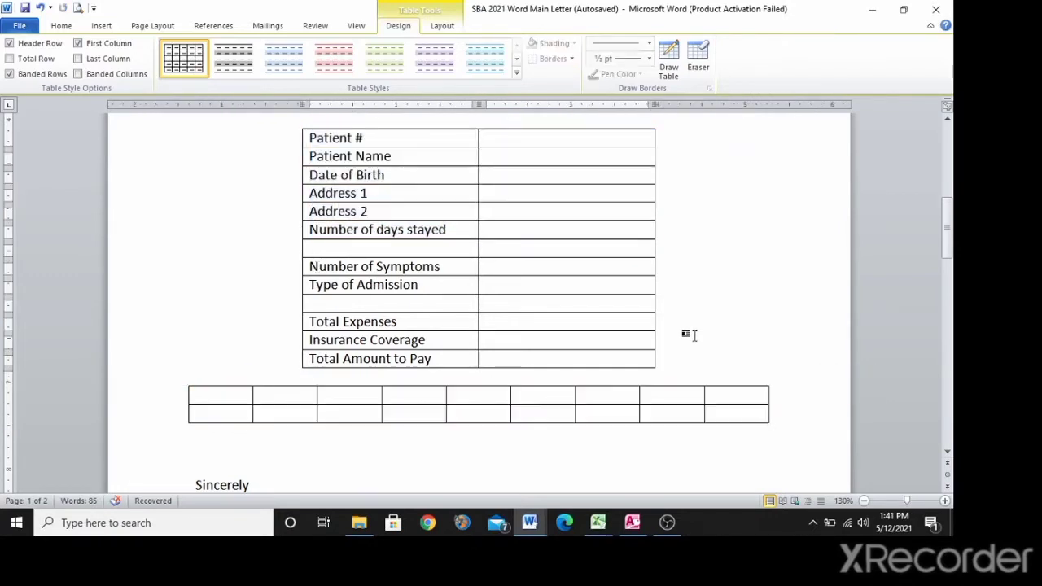
pyautogui.hotkey('ctrl', 'z')
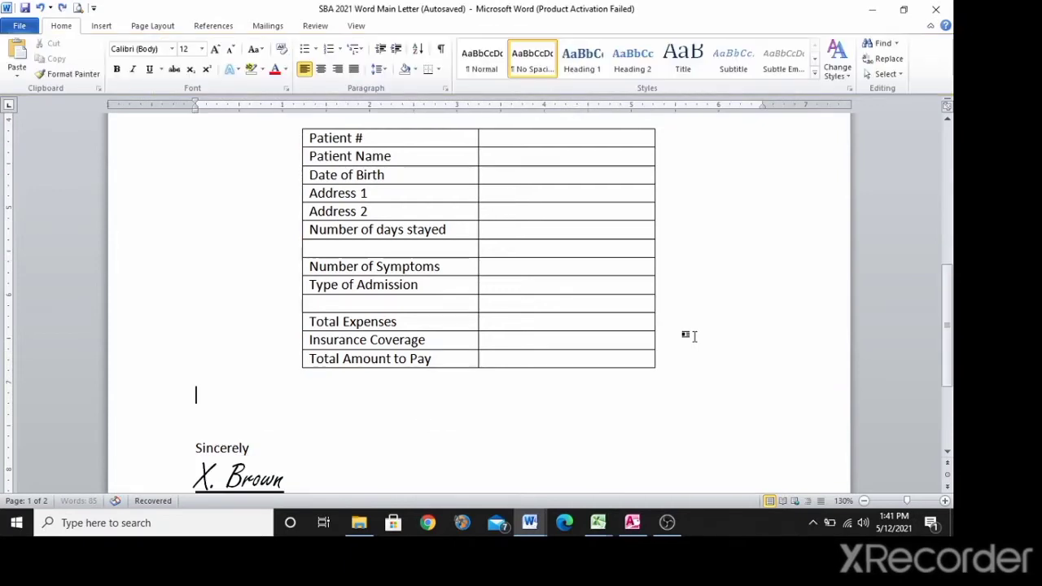
# Examine the letter's closing block below the table, including the font and underline of the script-style signature.
pyautogui.scroll(3, 695, 336)
pyautogui.scroll(-6, 696, 337)
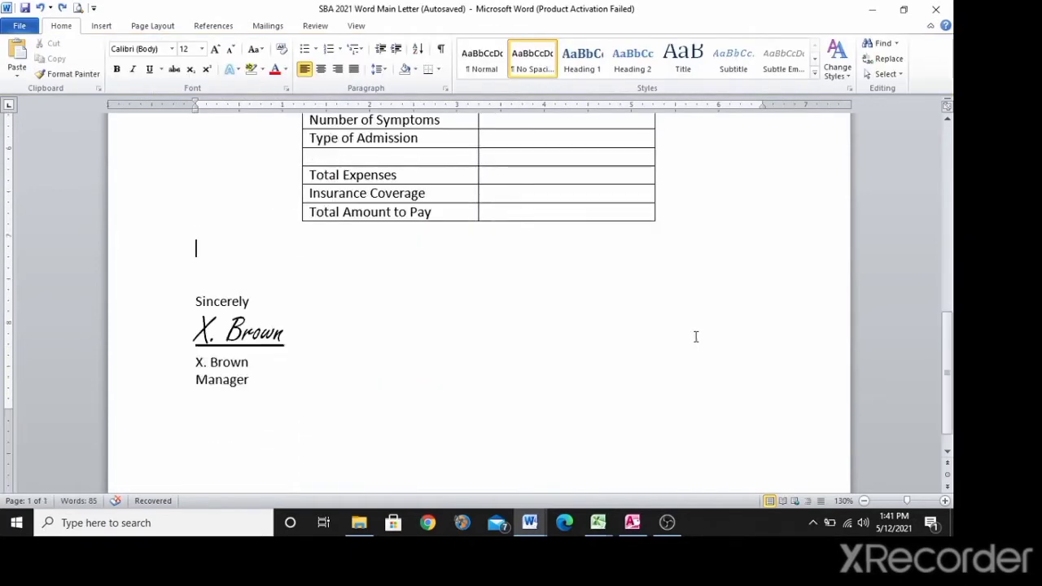
pyautogui.click(277, 302)
pyautogui.click(286, 341)
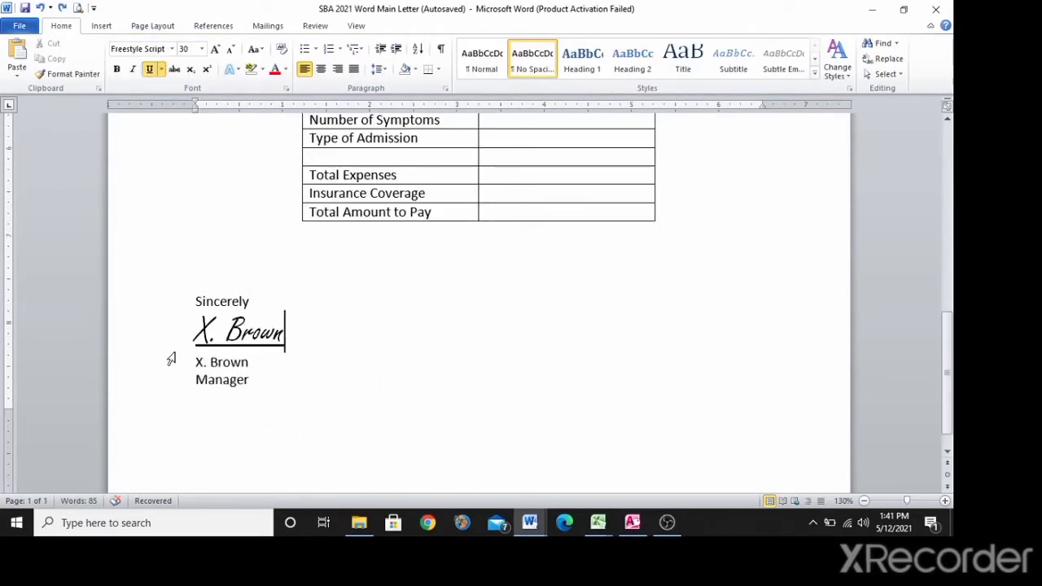
pyautogui.moveTo(193, 333); pyautogui.dragTo(295, 335)
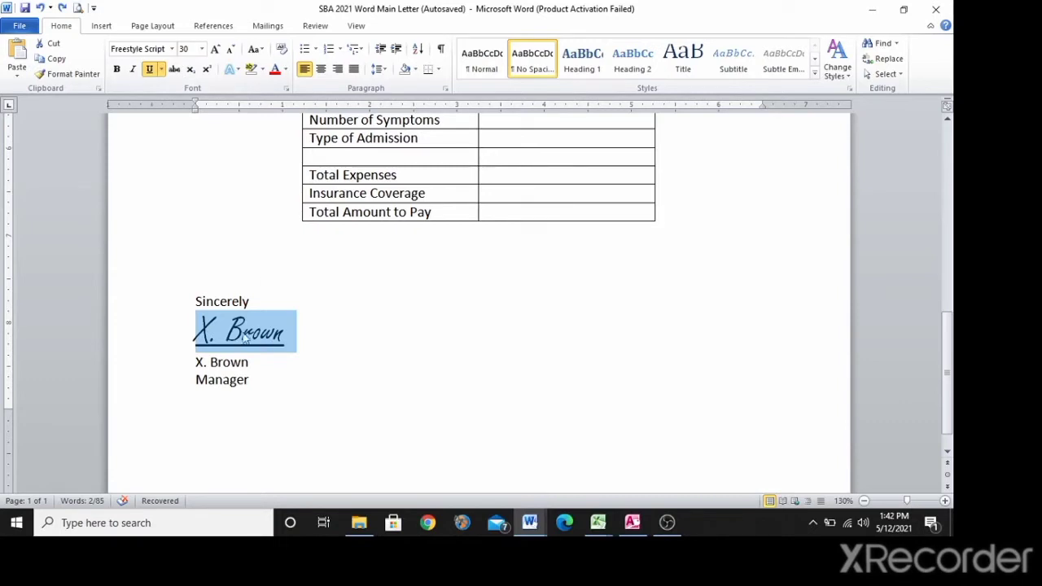
pyautogui.keyDown('ctrl'); pyautogui.scroll(-3, 269, 372); pyautogui.keyUp('ctrl')
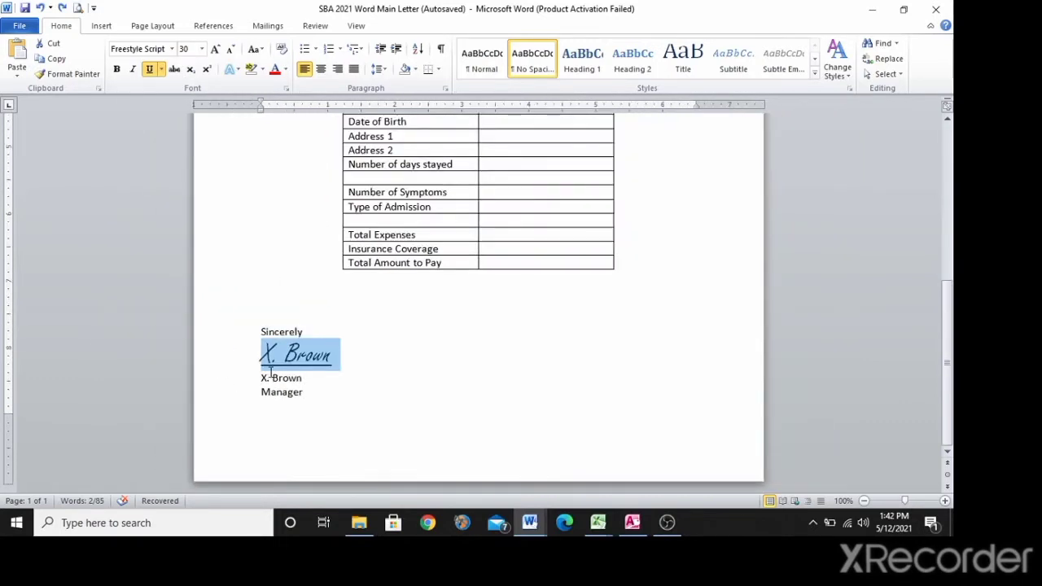
pyautogui.click(341, 359)
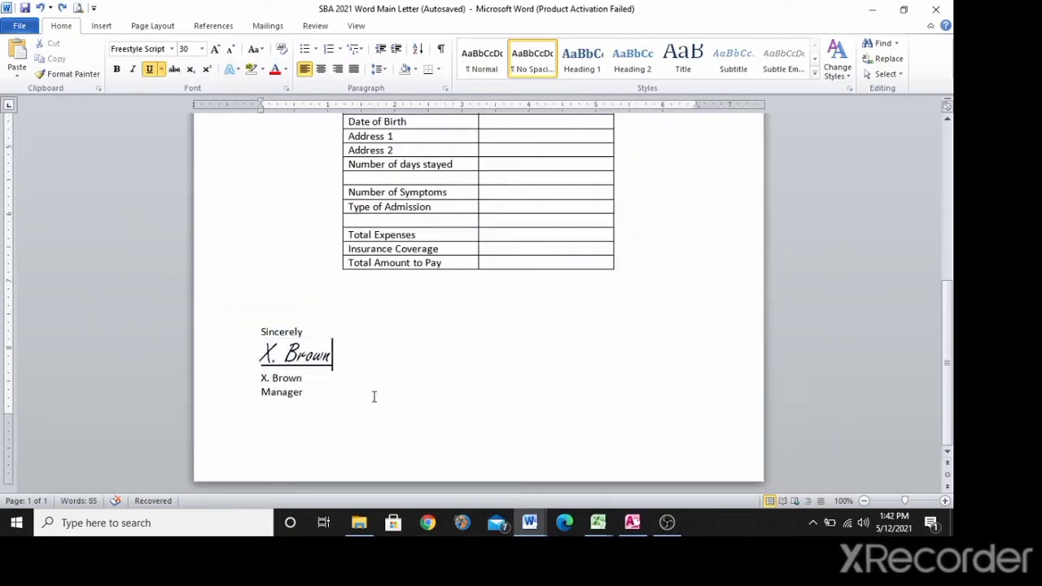
# Review the empty value column of the cost breakdown table, the closing and the letterhead of the letter.
pyautogui.scroll(3, 374, 396)
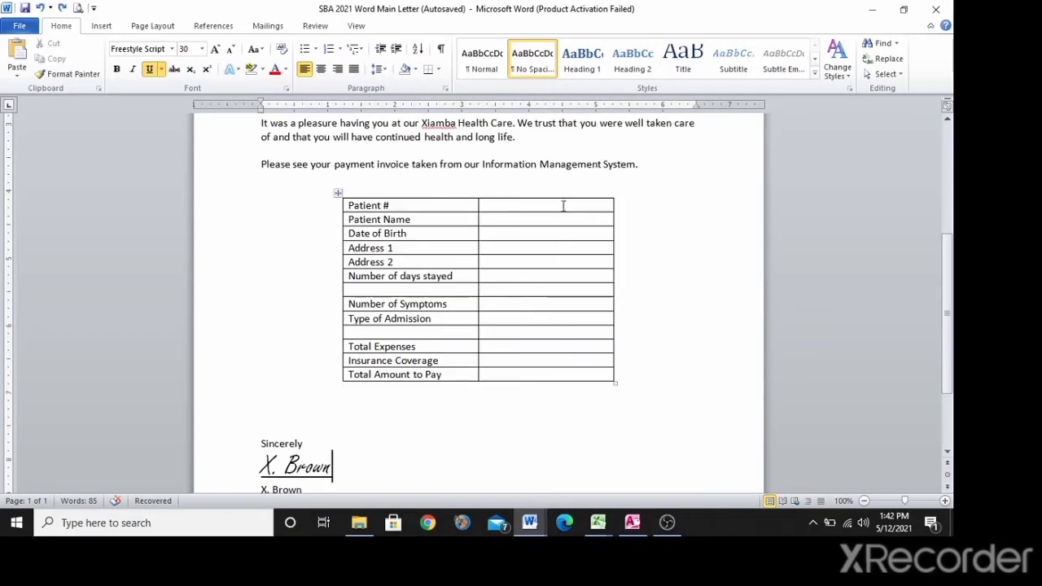
pyautogui.moveTo(561, 206); pyautogui.dragTo(576, 377)
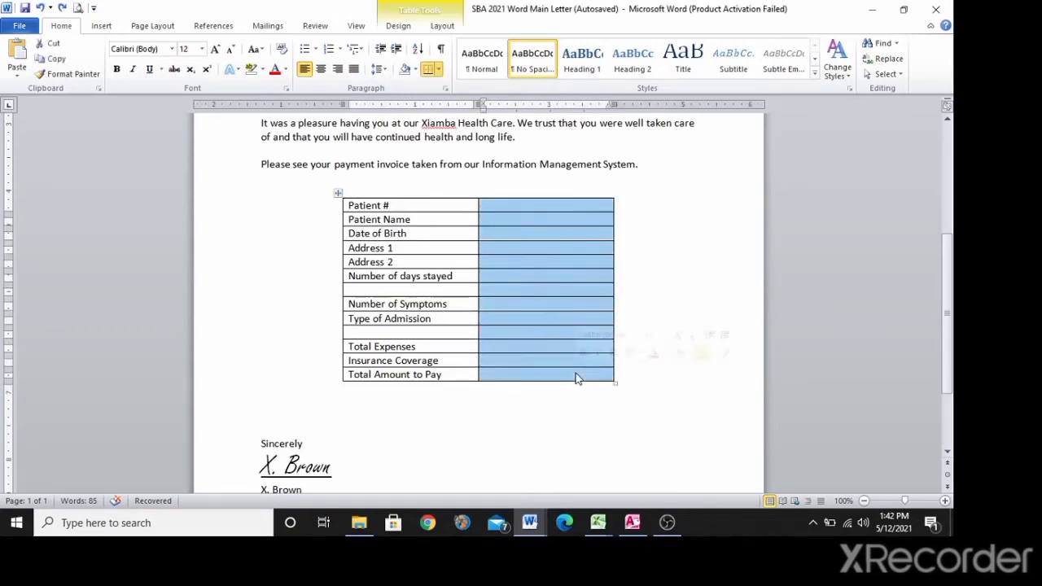
pyautogui.click(564, 205)
pyautogui.scroll(3, 609, 343)
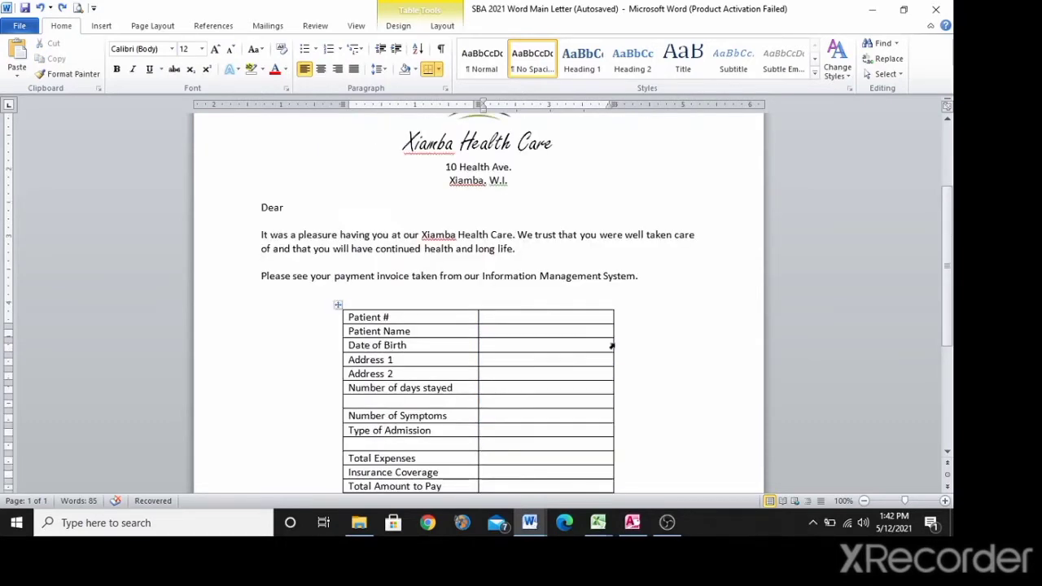
pyautogui.moveTo(580, 317); pyautogui.dragTo(567, 247)
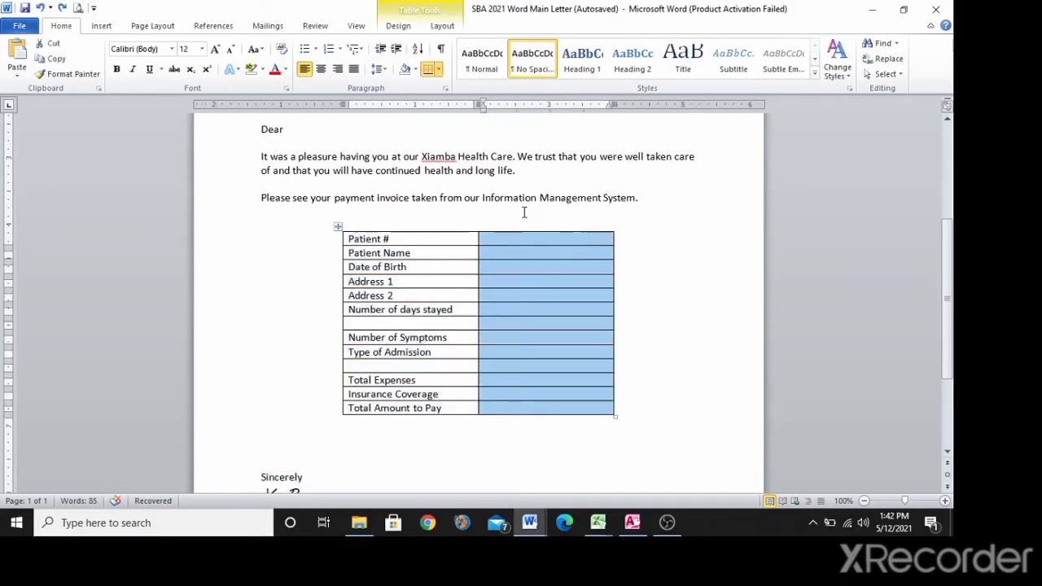
pyautogui.click(653, 272)
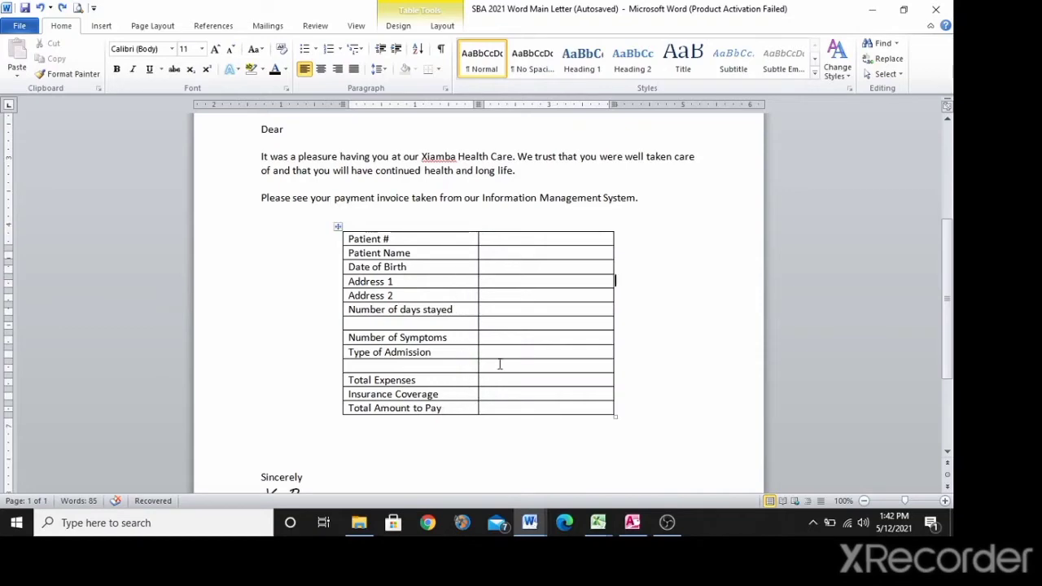
pyautogui.scroll(5, 556, 263)
pyautogui.scroll(-8, 559, 263)
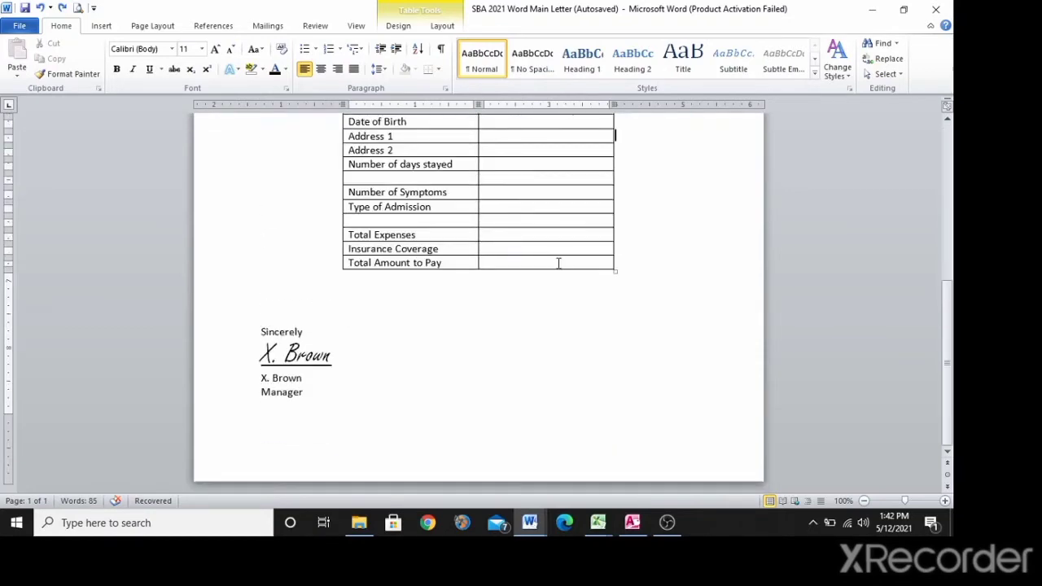
pyautogui.scroll(7, 558, 263)
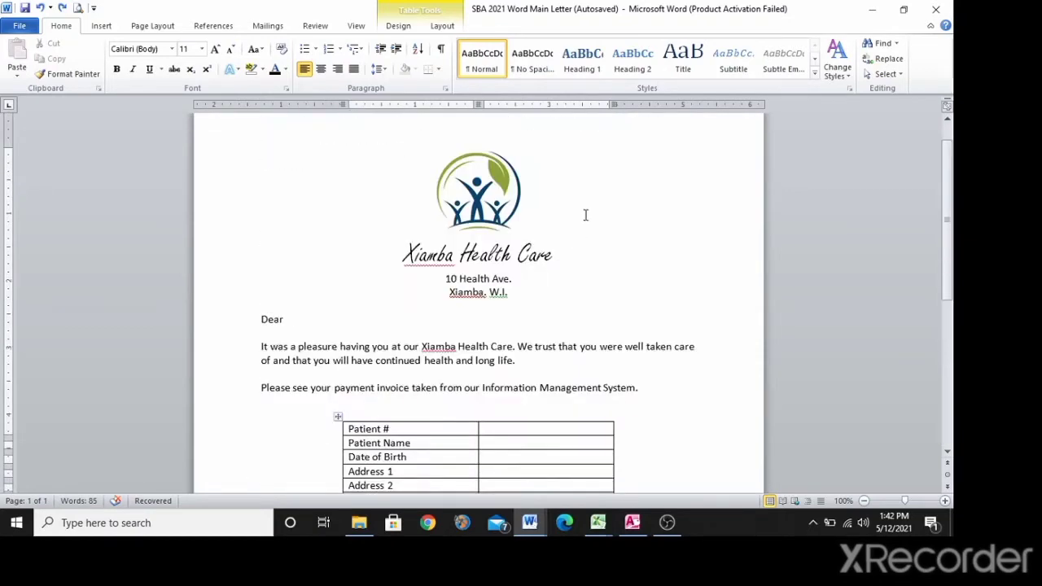
pyautogui.click(583, 255)
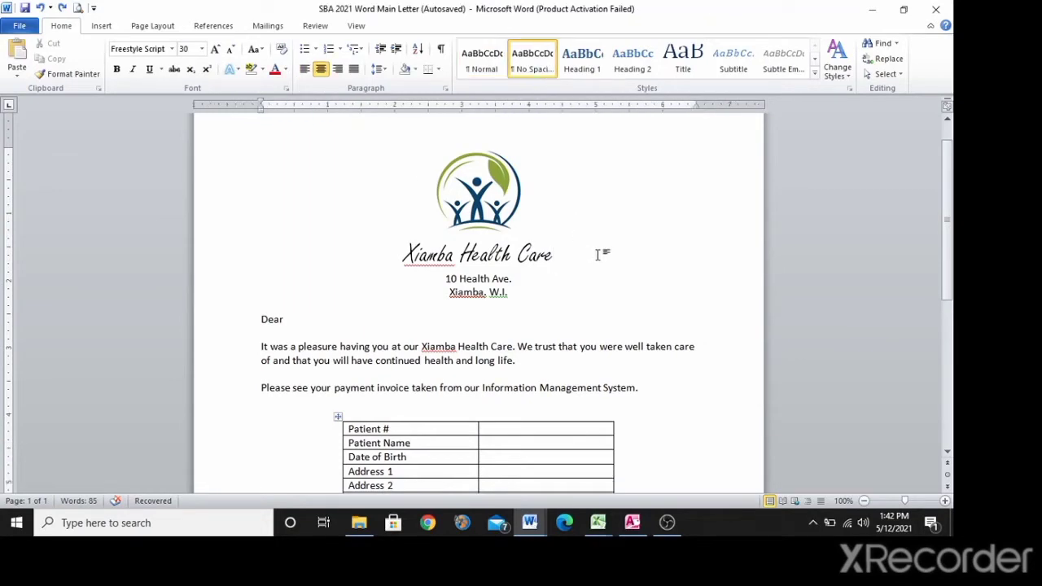
# Check the save name the assignment document requires for the main letter, and compare it with the letter's current file name.
pyautogui.hotkey('alt', 'Tab')
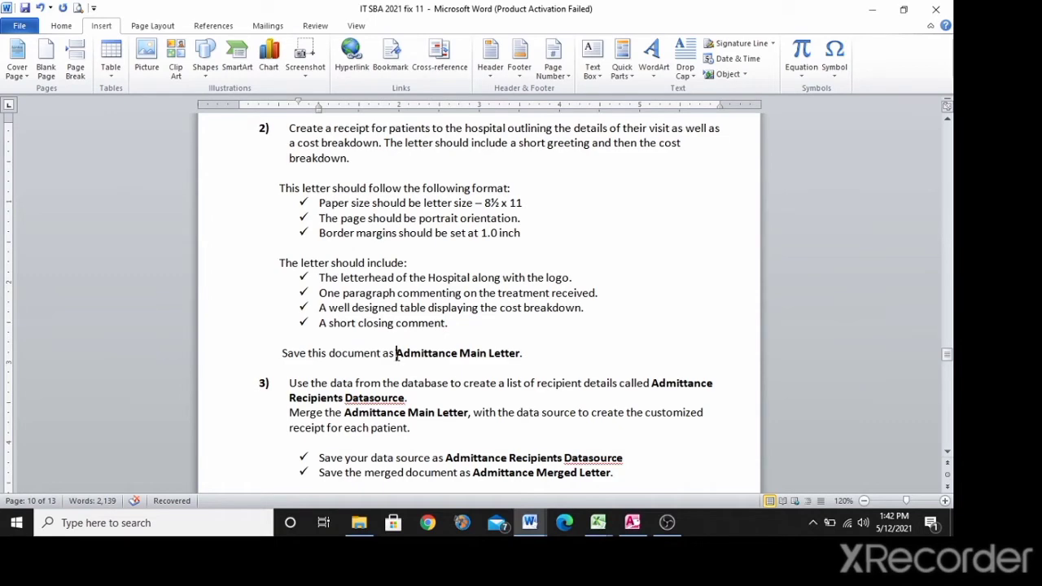
pyautogui.moveTo(396, 353); pyautogui.dragTo(521, 353)
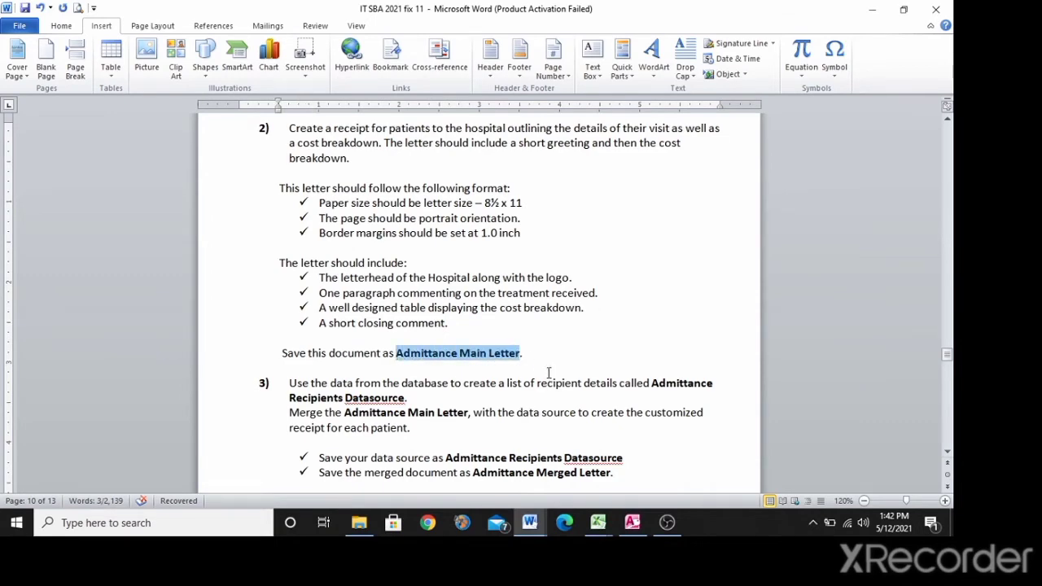
pyautogui.hotkey('alt', 'Tab')
pyautogui.scroll(-5, 523, 267)
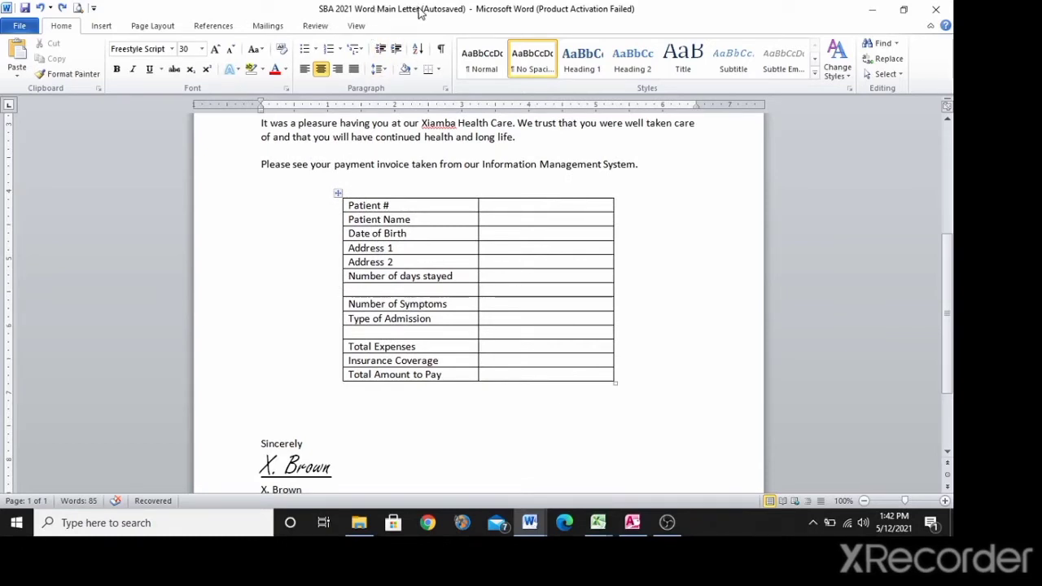
pyautogui.hotkey('alt', 'Tab')
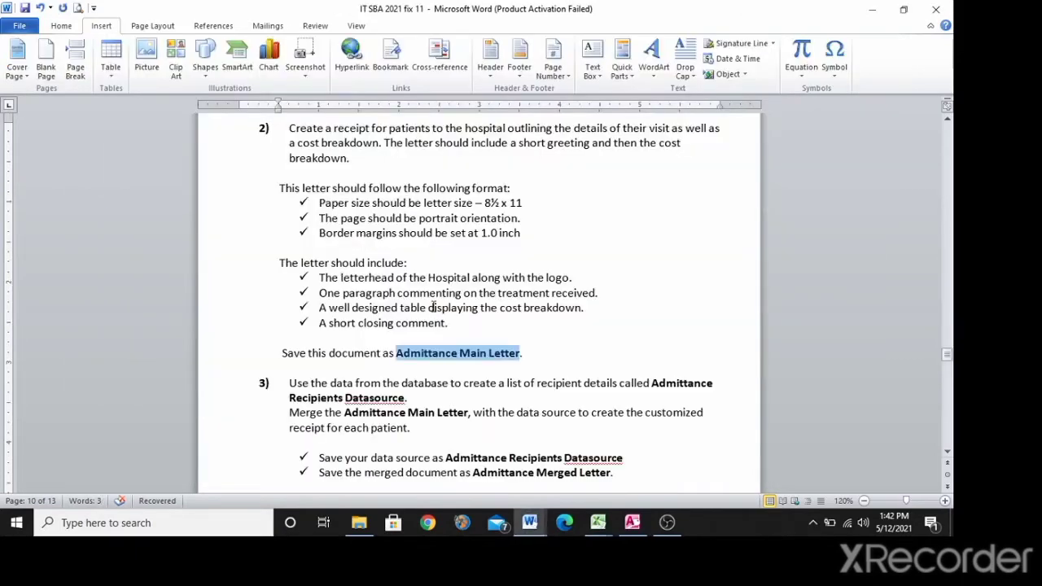
pyautogui.click(538, 348)
pyautogui.hotkey('alt', 'Tab')
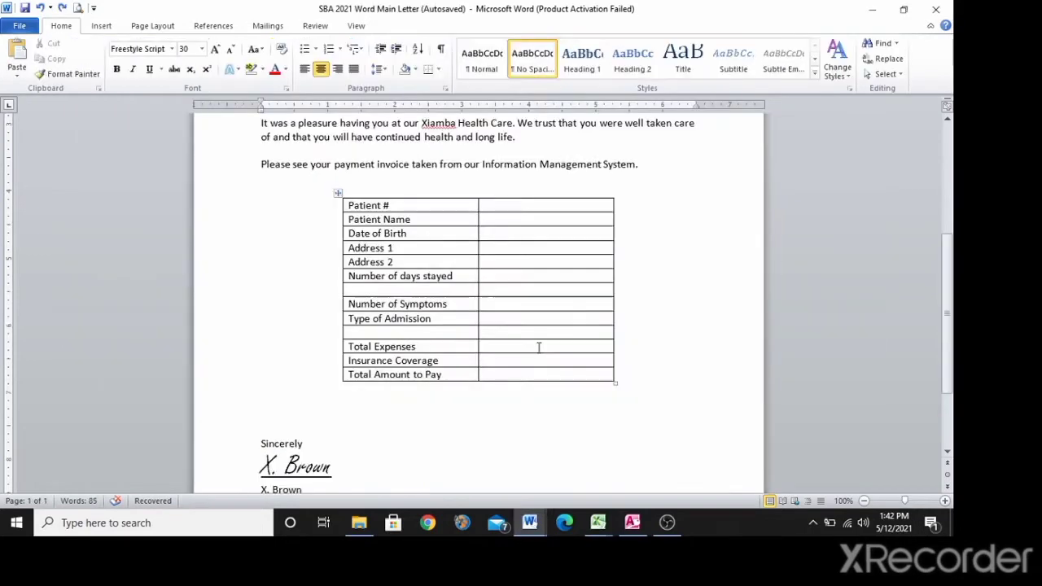
pyautogui.scroll(-3, 524, 348)
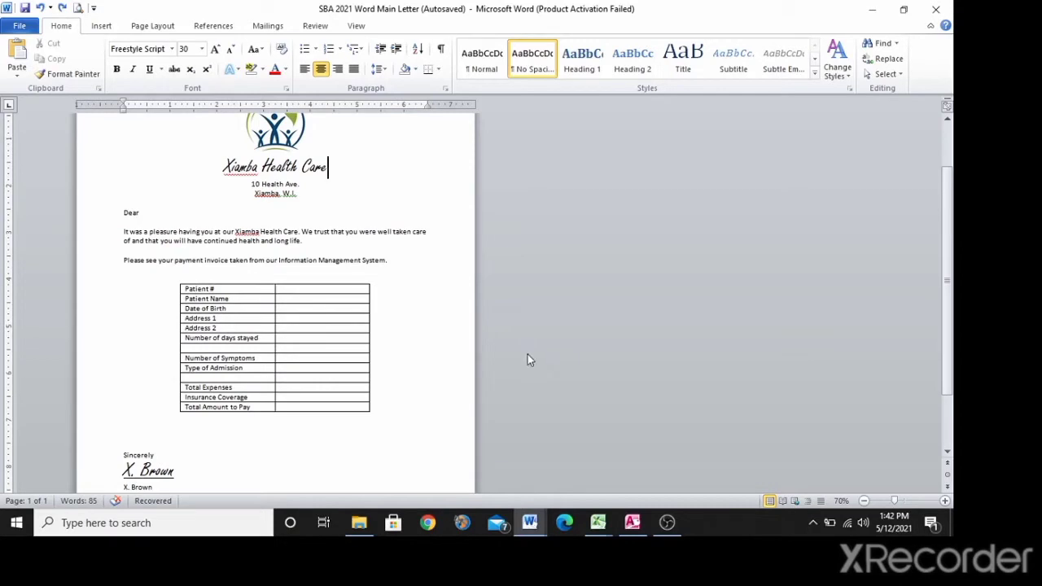
# Read assignment task 3 on creating the Admittance Recipients Datasource, and check the letter's salutation and table for the recipient details needed.
pyautogui.hotkey('alt', 'Tab')
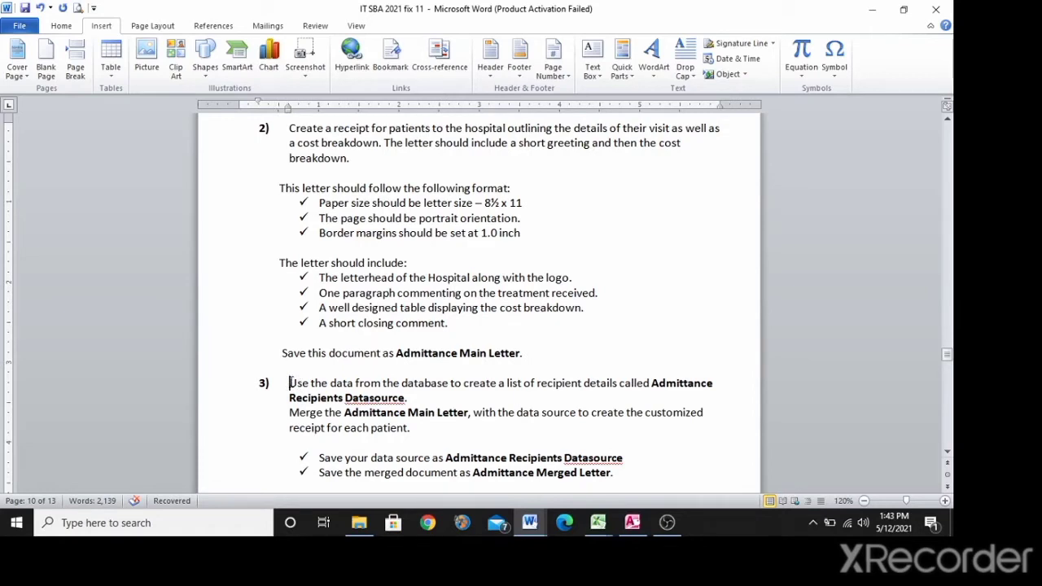
pyautogui.moveTo(289, 382); pyautogui.dragTo(415, 397)
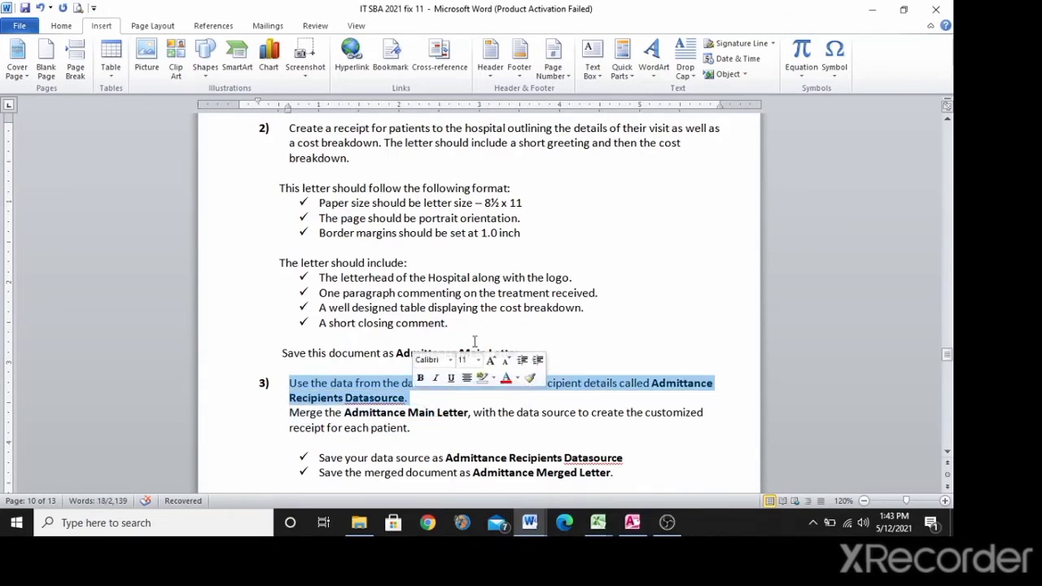
pyautogui.click(368, 390)
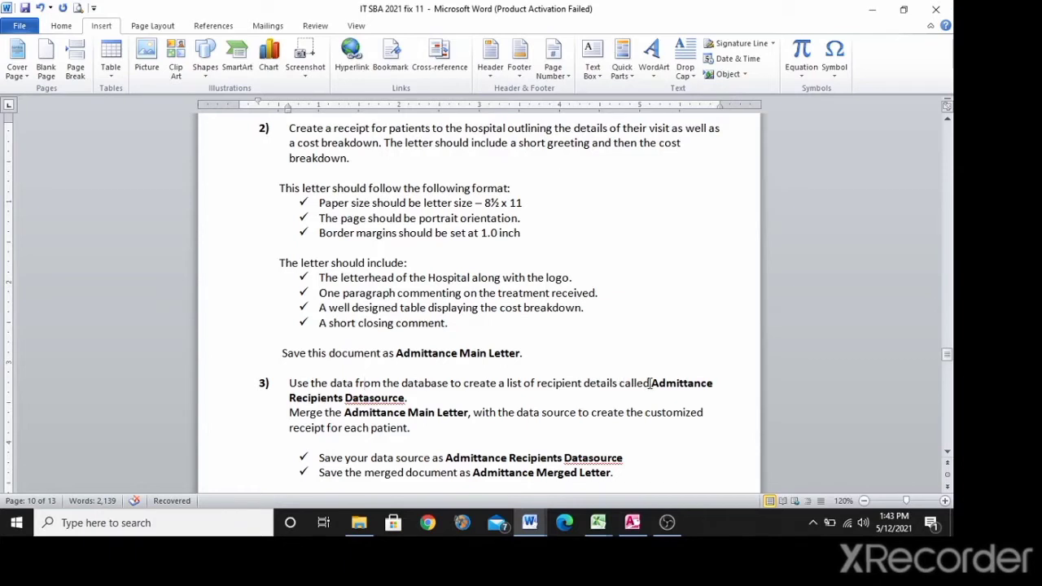
pyautogui.moveTo(651, 384); pyautogui.dragTo(407, 398)
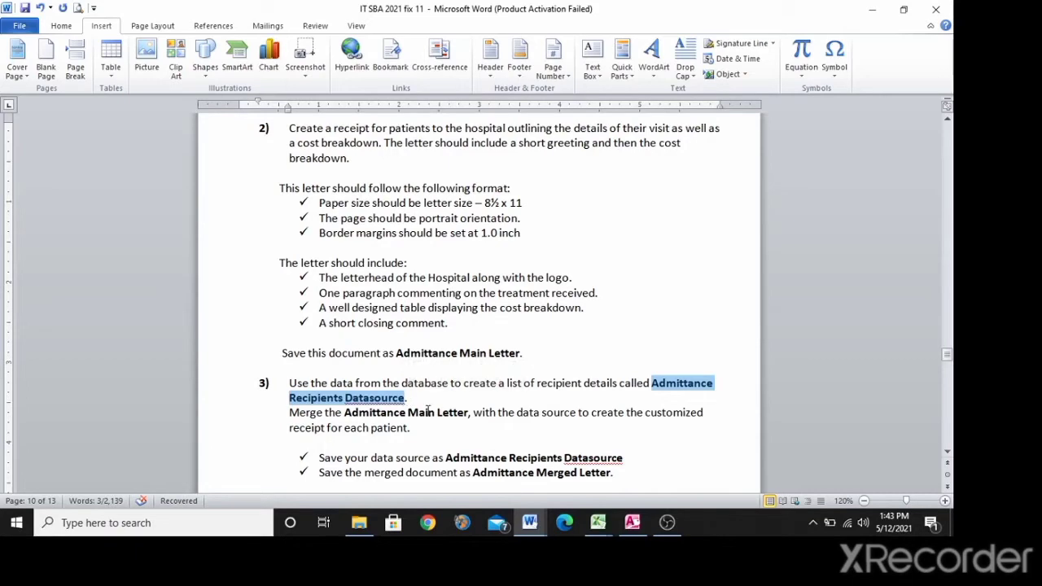
pyautogui.moveTo(530, 521)
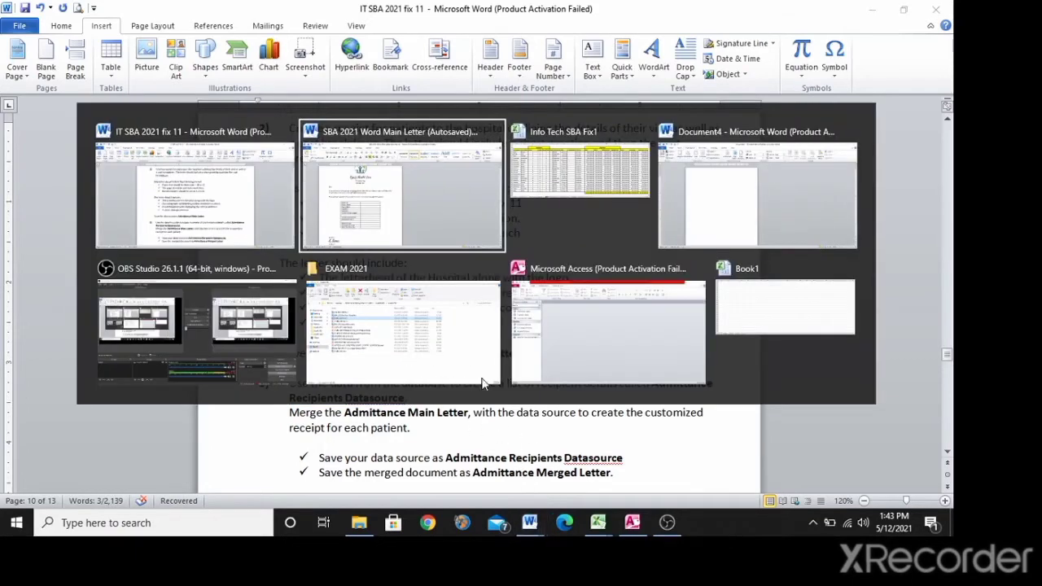
pyautogui.click(382, 204)
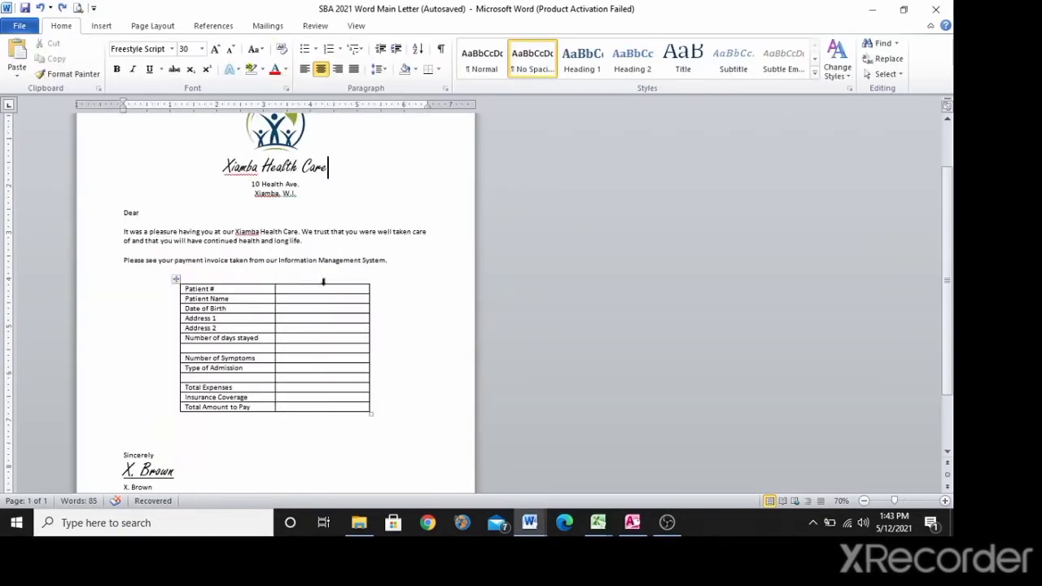
pyautogui.click(147, 213)
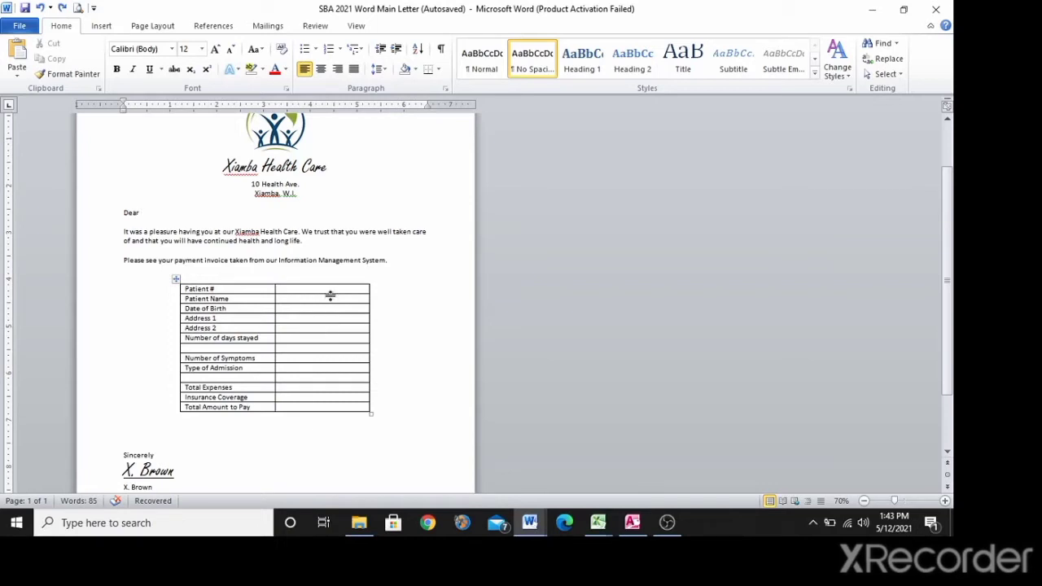
# Switch to the HOSPITAL_ADMISSIONS database in Access and create a design-view query containing the Payments, Admissions and Personal Info tables.
pyautogui.click(632, 522)
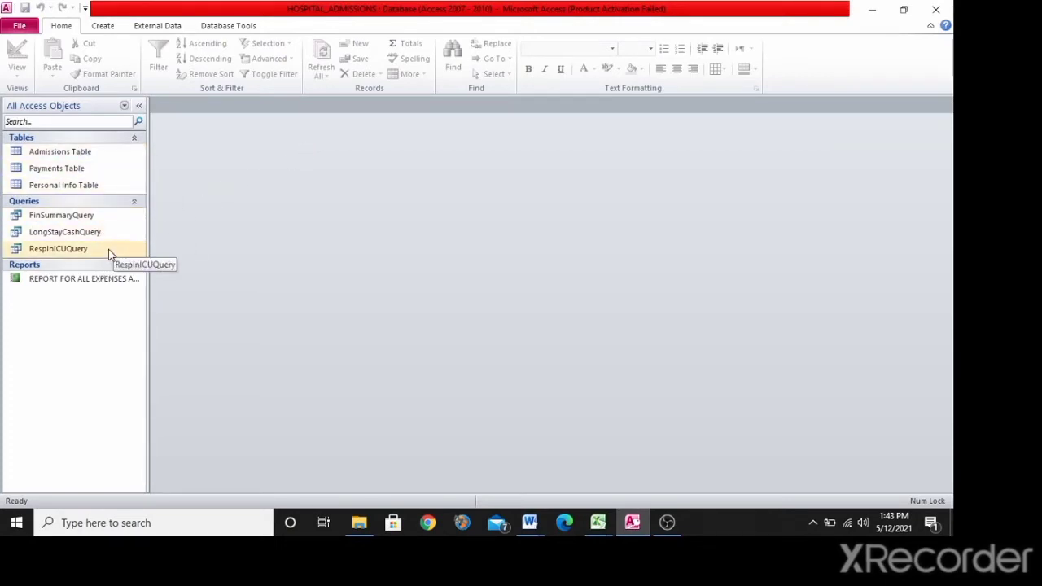
pyautogui.click(104, 283)
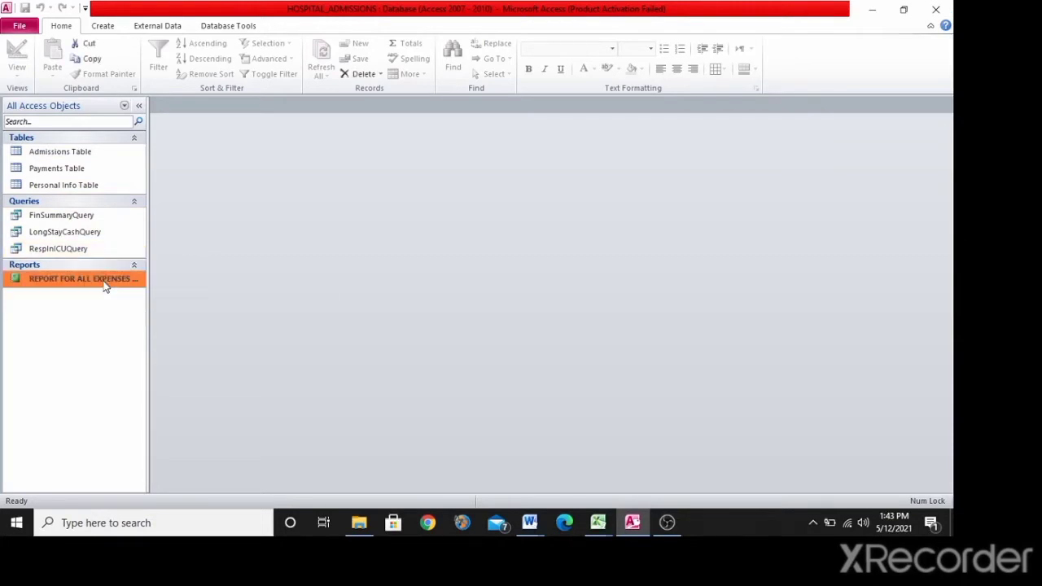
pyautogui.click(112, 30)
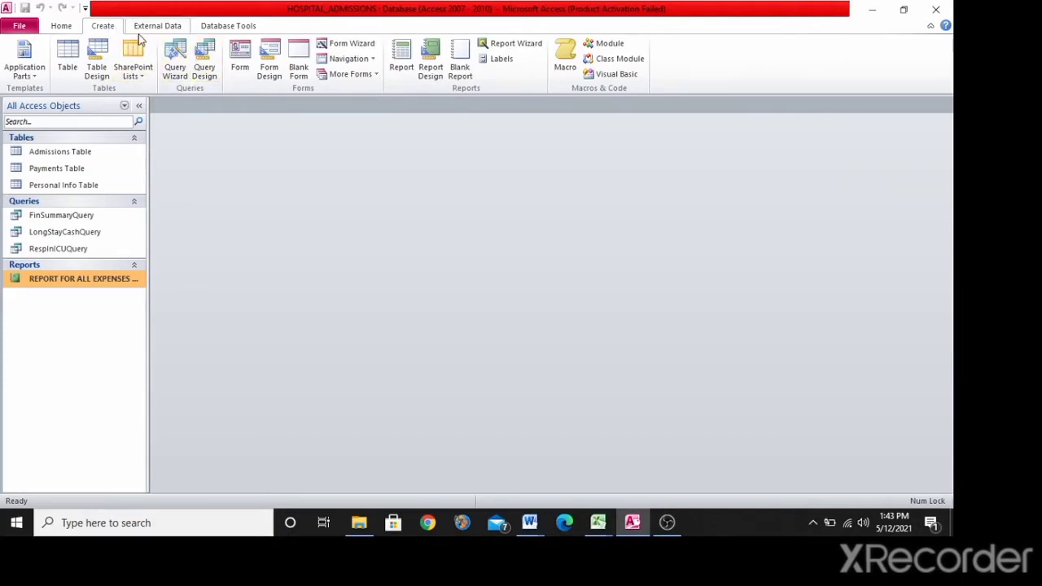
pyautogui.click(209, 60)
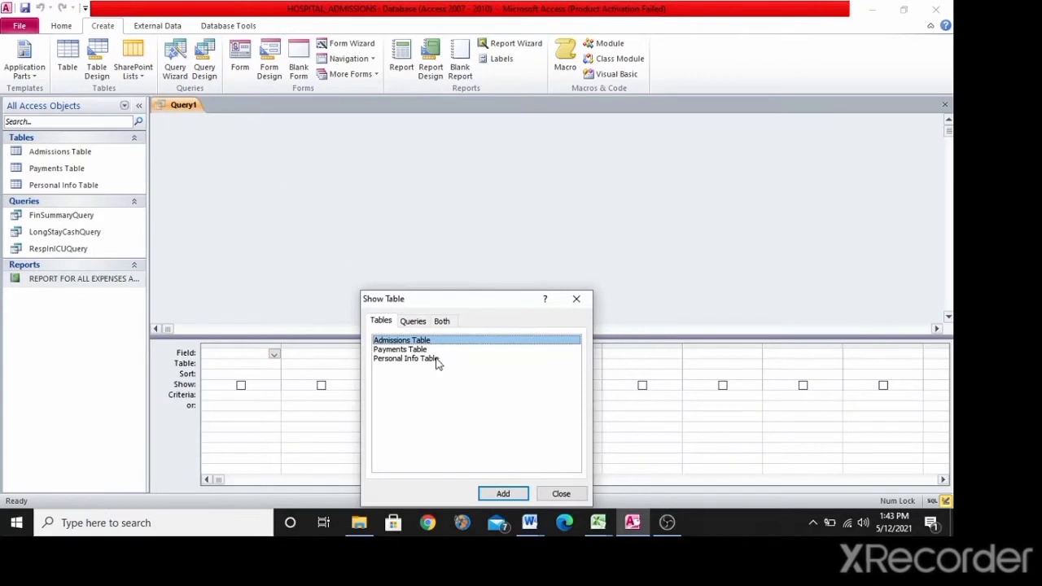
pyautogui.doubleClick(419, 350)
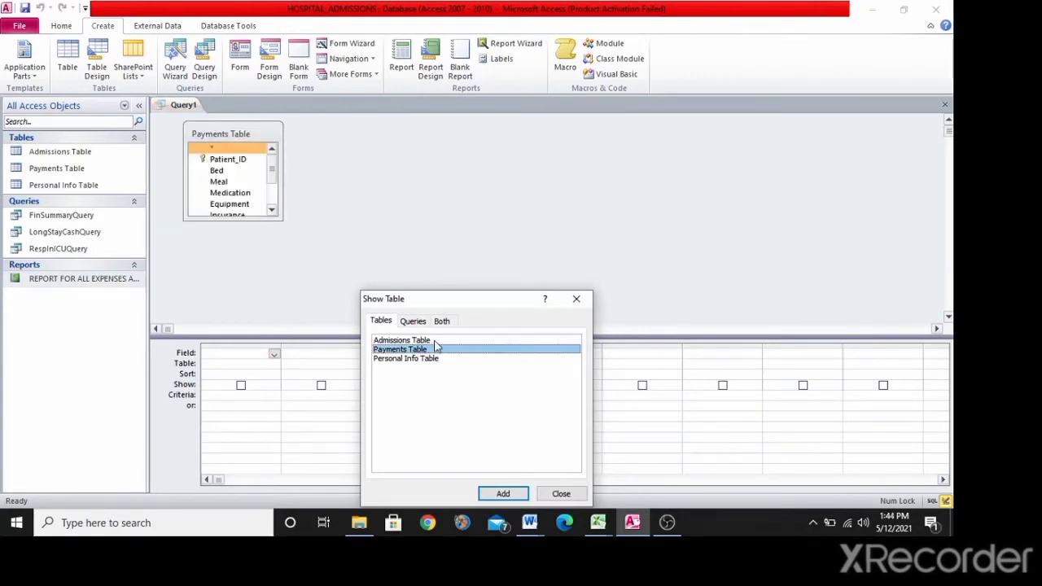
pyautogui.doubleClick(439, 340)
pyautogui.doubleClick(449, 359)
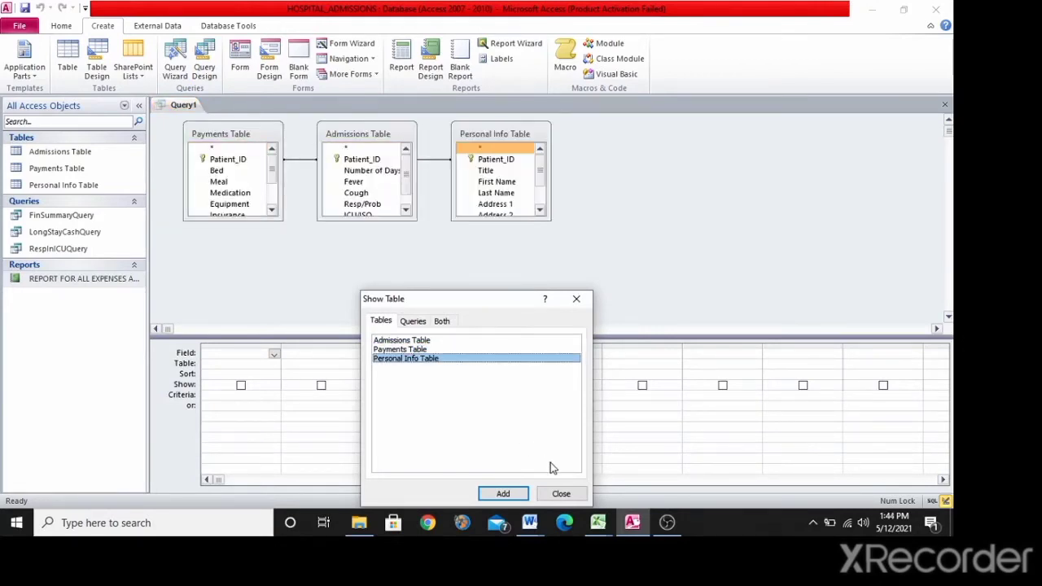
pyautogui.click(554, 495)
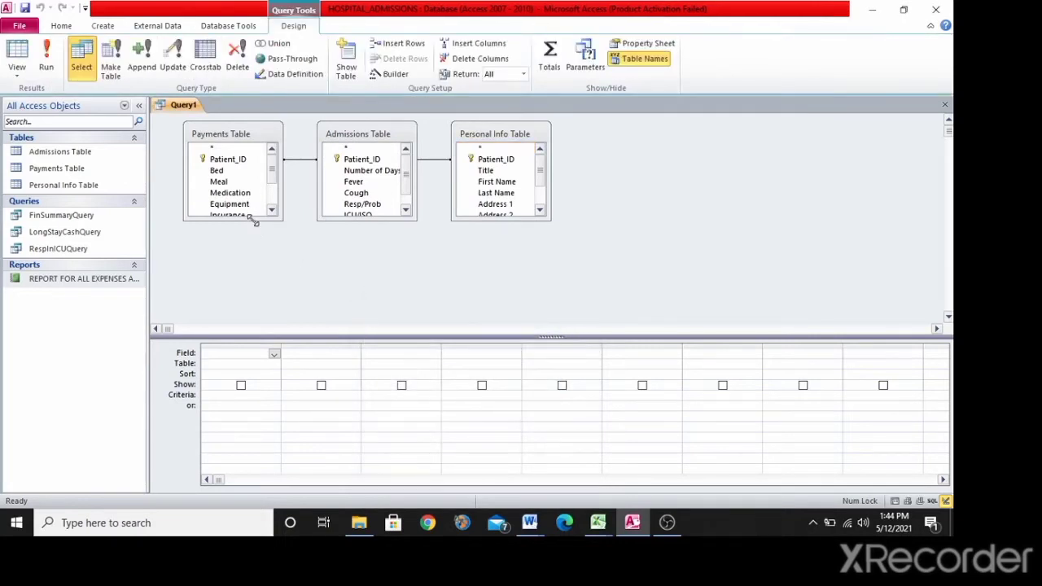
# Enlarge the Payments, Admissions and Personal Info table boxes in the query design so their full field lists show.
pyautogui.moveTo(253, 220); pyautogui.dragTo(254, 284)
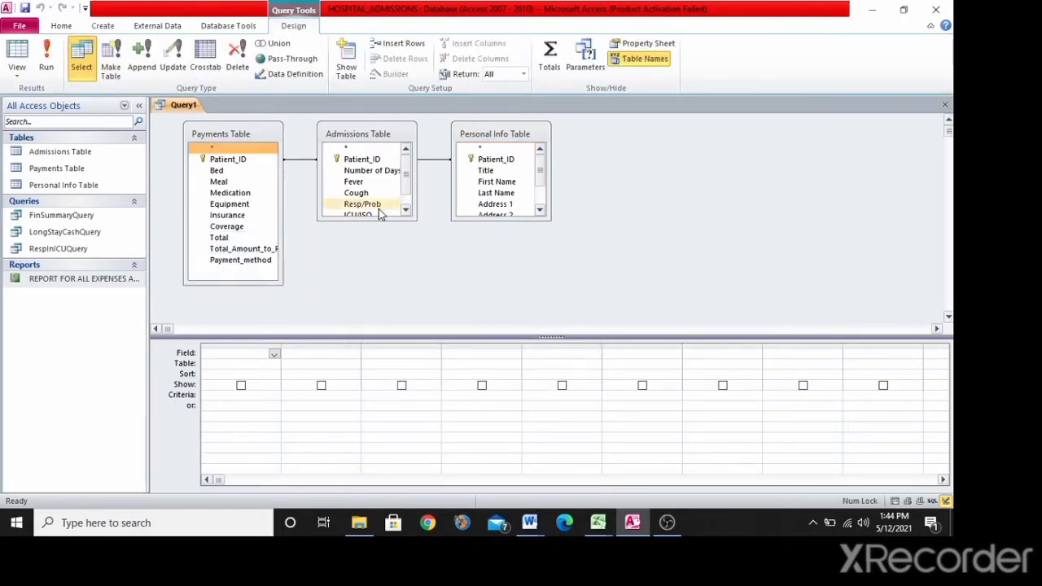
pyautogui.moveTo(376, 218); pyautogui.dragTo(377, 277)
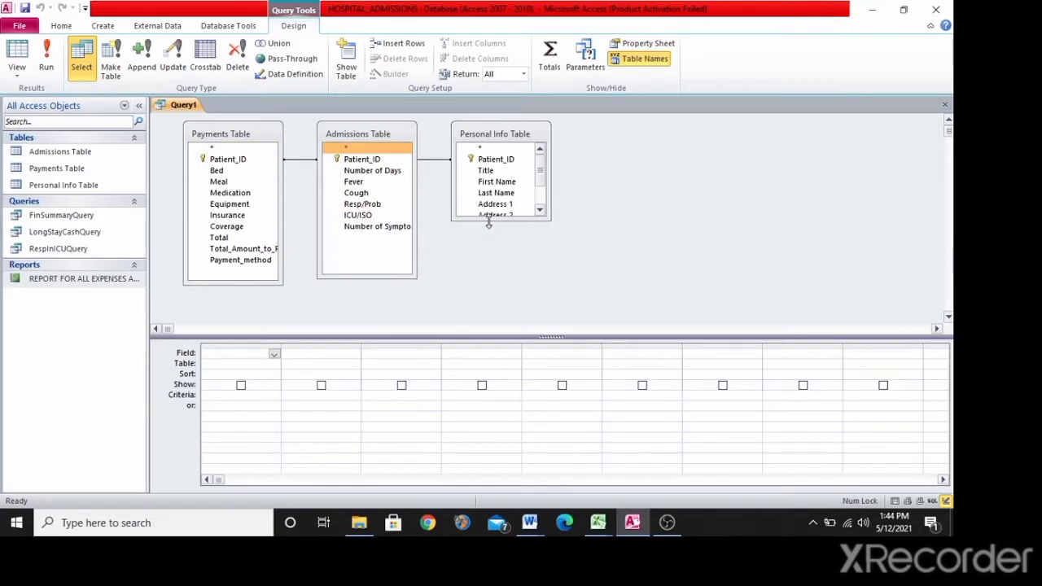
pyautogui.moveTo(488, 221); pyautogui.dragTo(488, 294)
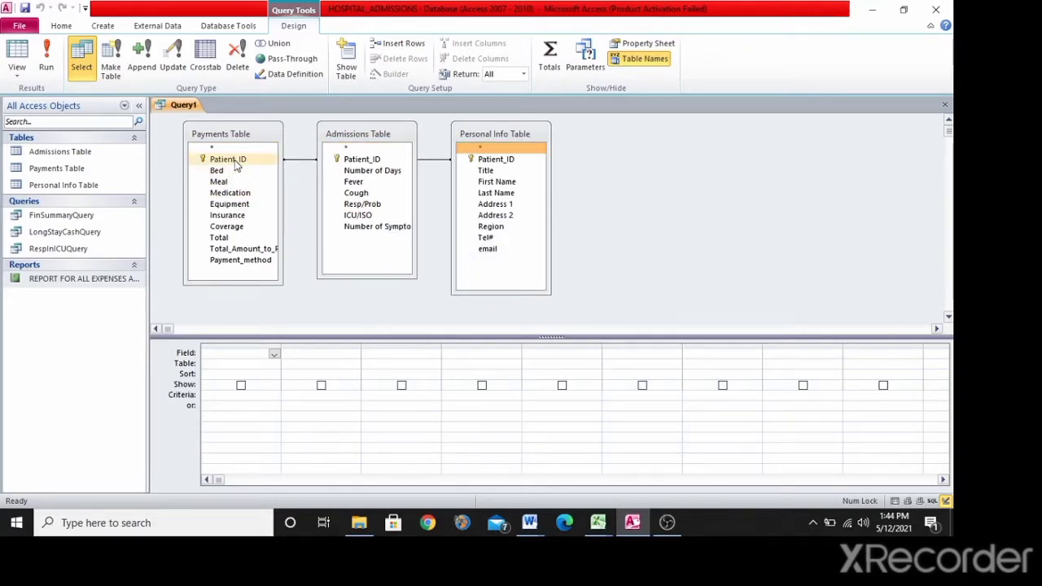
# Add Patient_ID, Title, First Name, Last Name, Address 1, Address 2 and Region from the Personal Info Table to the query.
pyautogui.click(503, 165)
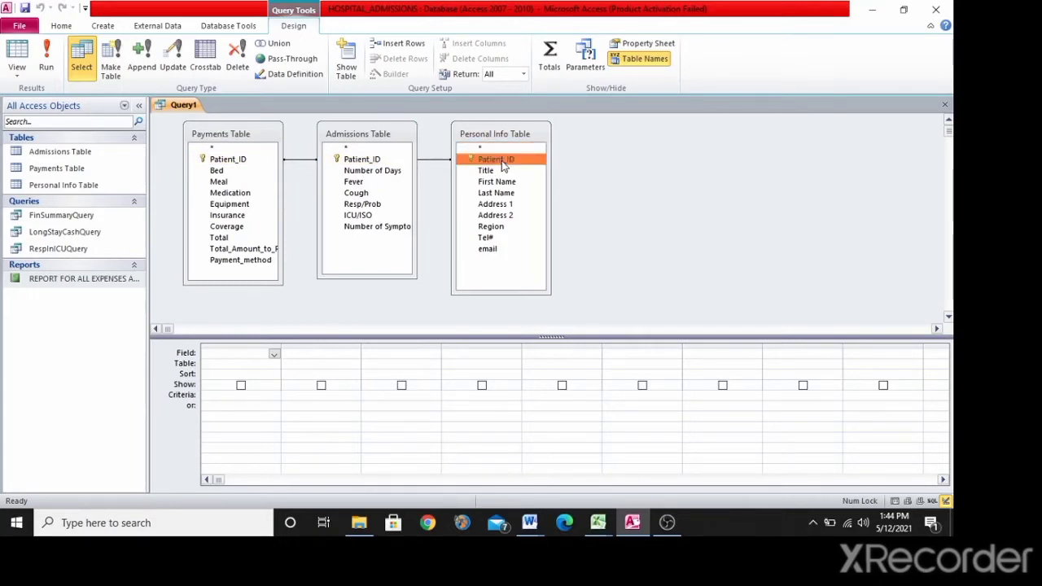
pyautogui.moveTo(503, 165); pyautogui.dragTo(233, 353)
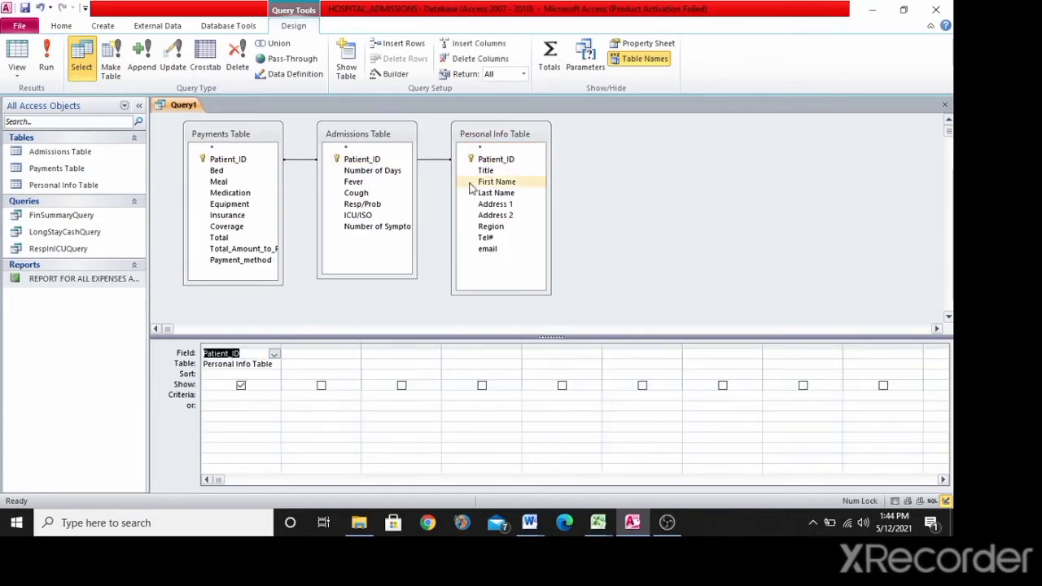
pyautogui.moveTo(491, 172); pyautogui.dragTo(321, 353)
pyautogui.moveTo(492, 182); pyautogui.dragTo(383, 354)
pyautogui.moveTo(499, 193); pyautogui.dragTo(469, 351)
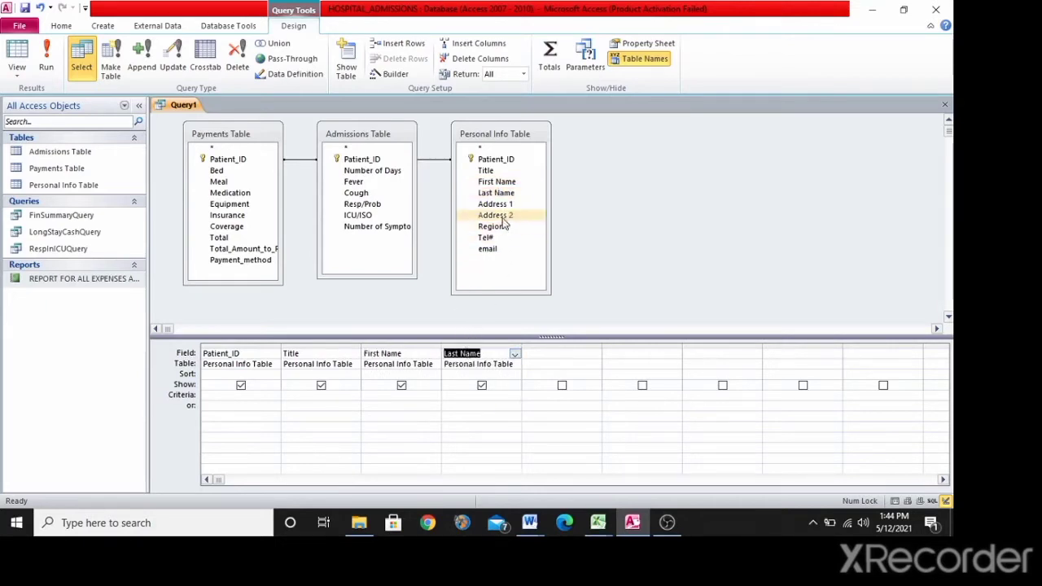
pyautogui.moveTo(495, 203); pyautogui.dragTo(555, 357)
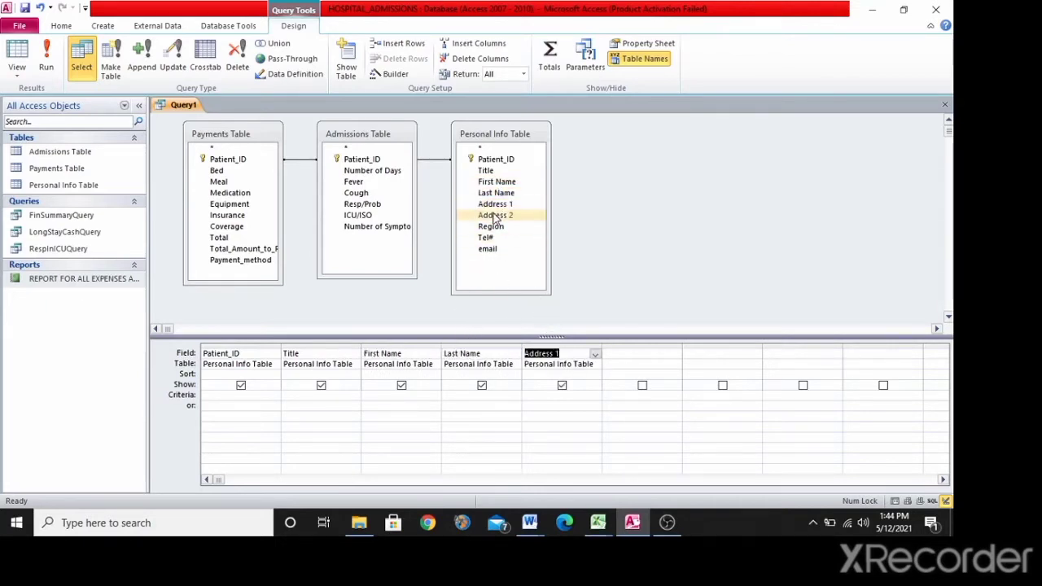
pyautogui.moveTo(494, 216); pyautogui.dragTo(629, 363)
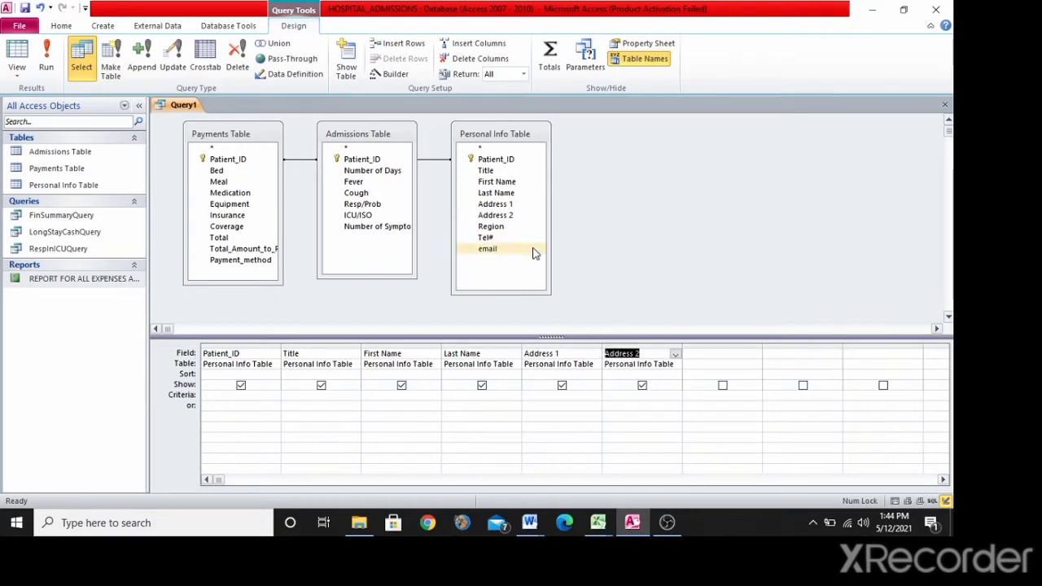
pyautogui.moveTo(491, 227); pyautogui.dragTo(715, 359)
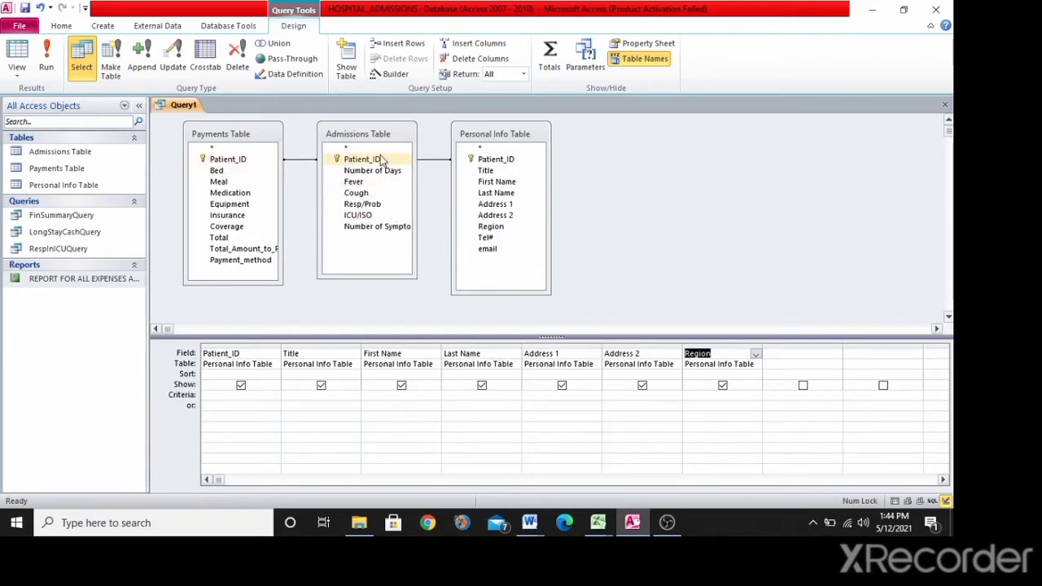
# Add Number of Days, Fever, Cough, Resp/Prob, ICU/ISO and Number of Symptoms from the Admissions Table to the query.
pyautogui.moveTo(376, 173); pyautogui.dragTo(786, 359)
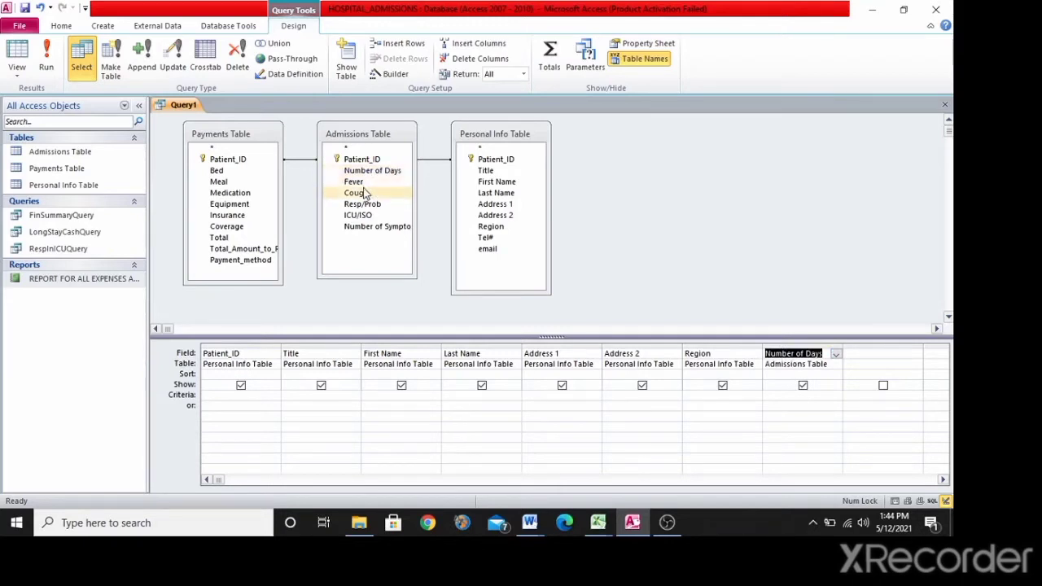
pyautogui.moveTo(358, 182); pyautogui.dragTo(873, 361)
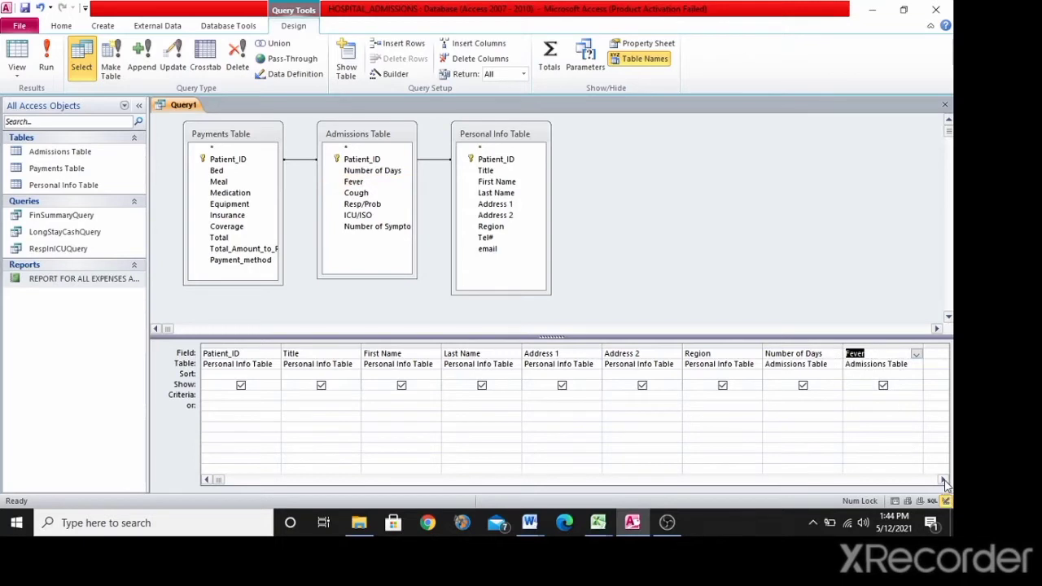
pyautogui.click(944, 480)
pyautogui.click(944, 480)
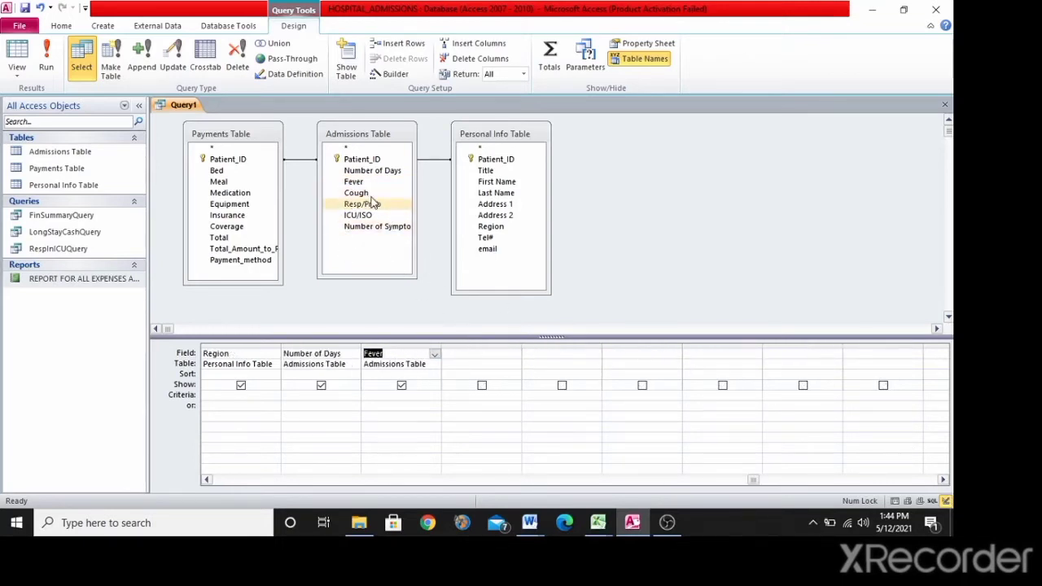
pyautogui.moveTo(364, 194); pyautogui.dragTo(568, 364)
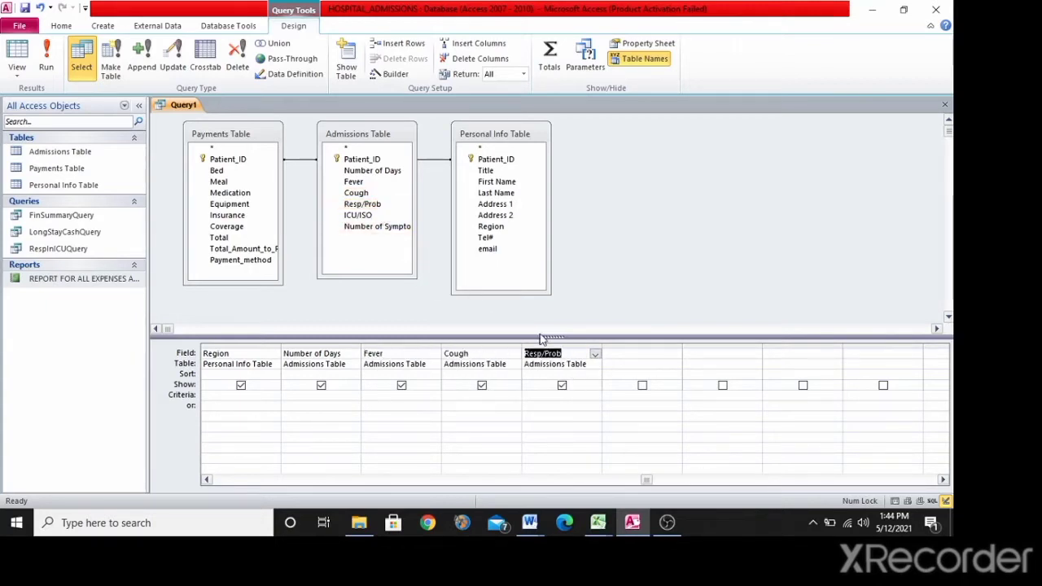
pyautogui.moveTo(364, 219); pyautogui.dragTo(700, 362)
# Add Bed, Meal, Medication, Equipment, Insurance, Coverage, Total and Total_Amount_to_Pay from the Payments Table to the query.
pyautogui.click(229, 170)
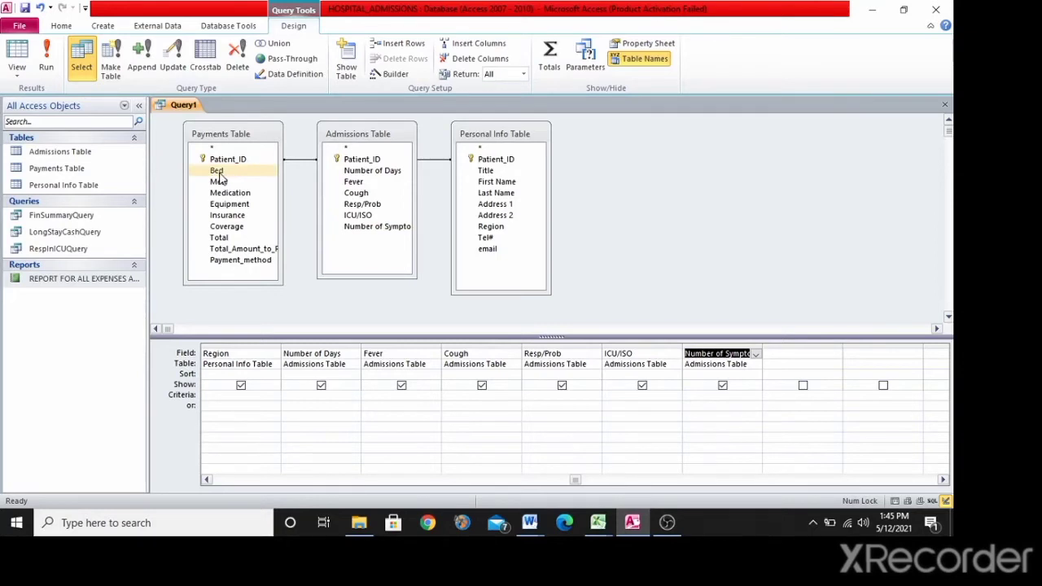
pyautogui.moveTo(218, 176); pyautogui.dragTo(783, 358)
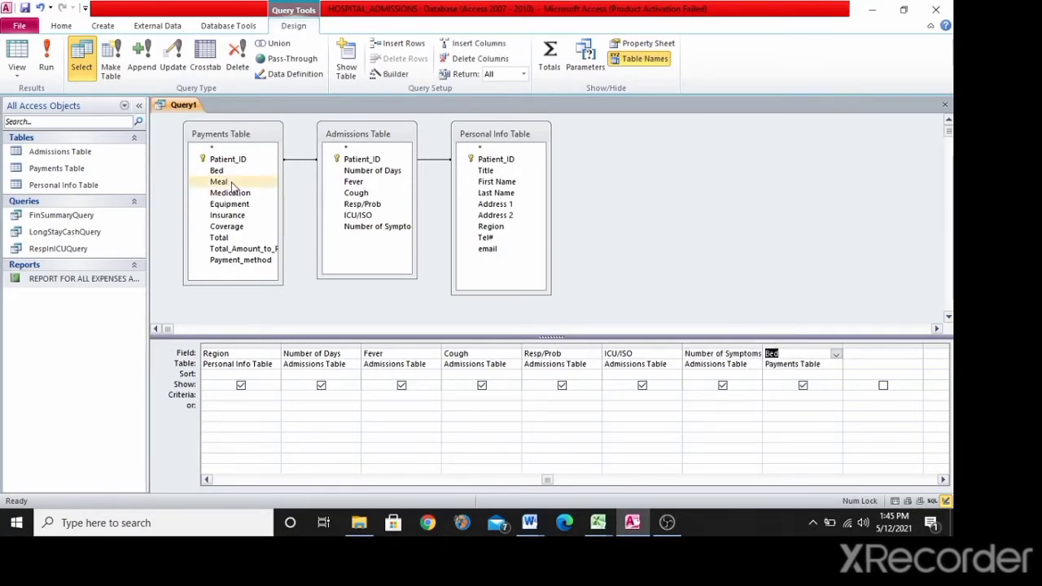
pyautogui.moveTo(225, 184); pyautogui.dragTo(854, 358)
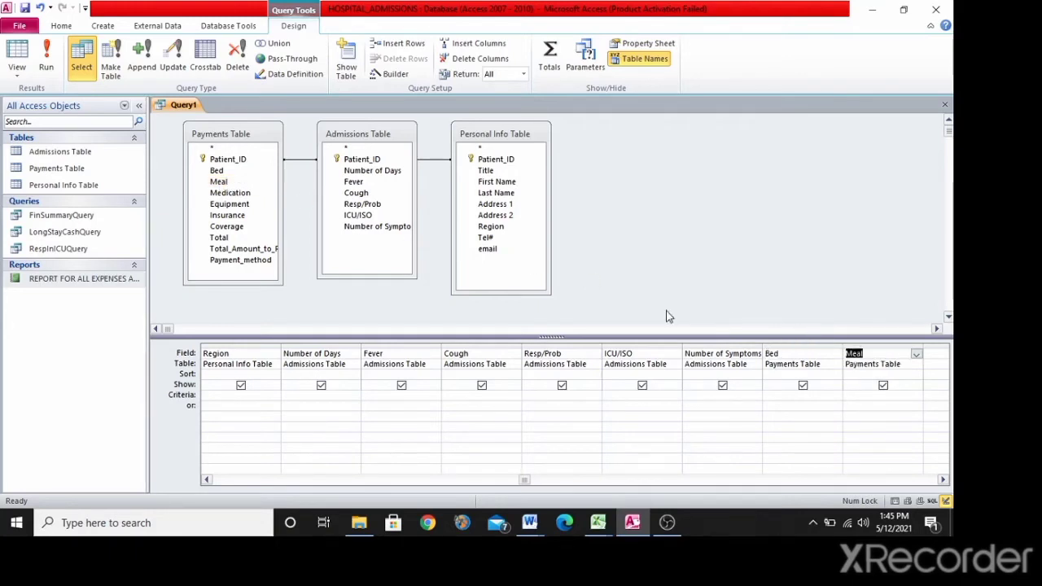
pyautogui.moveTo(232, 193); pyautogui.dragTo(936, 355)
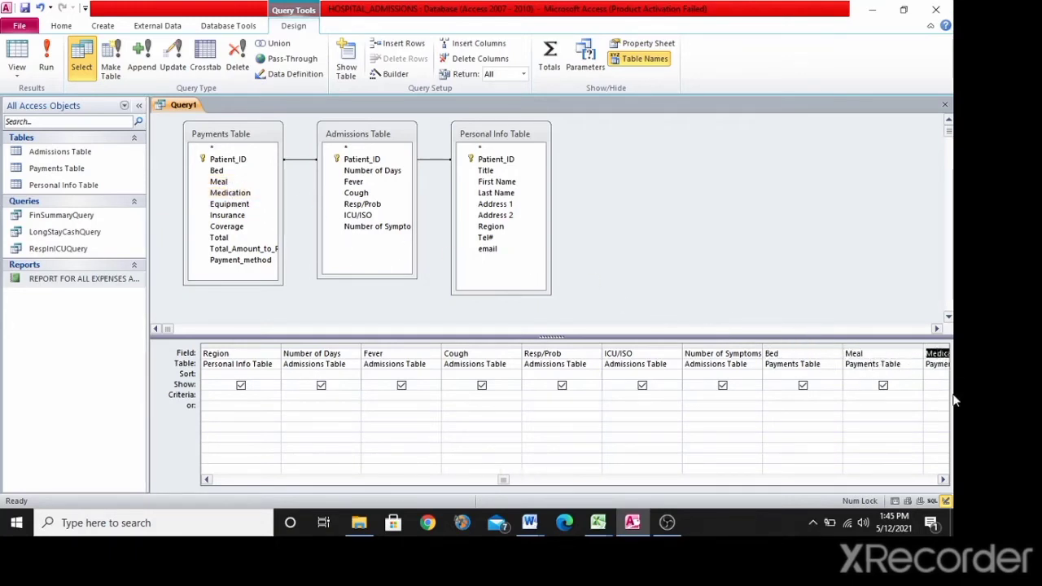
pyautogui.click(942, 479)
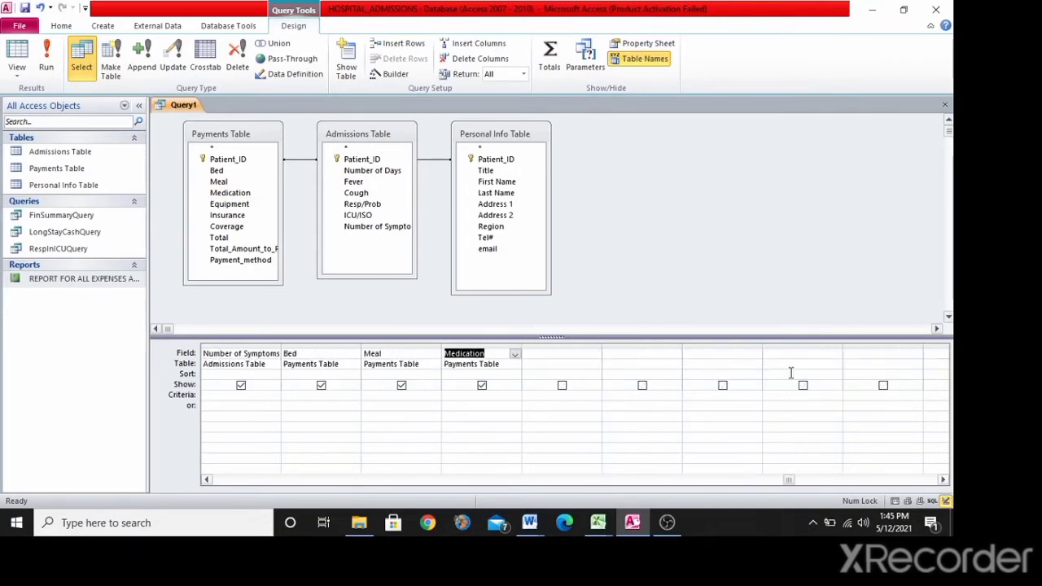
pyautogui.moveTo(229, 205); pyautogui.dragTo(557, 358)
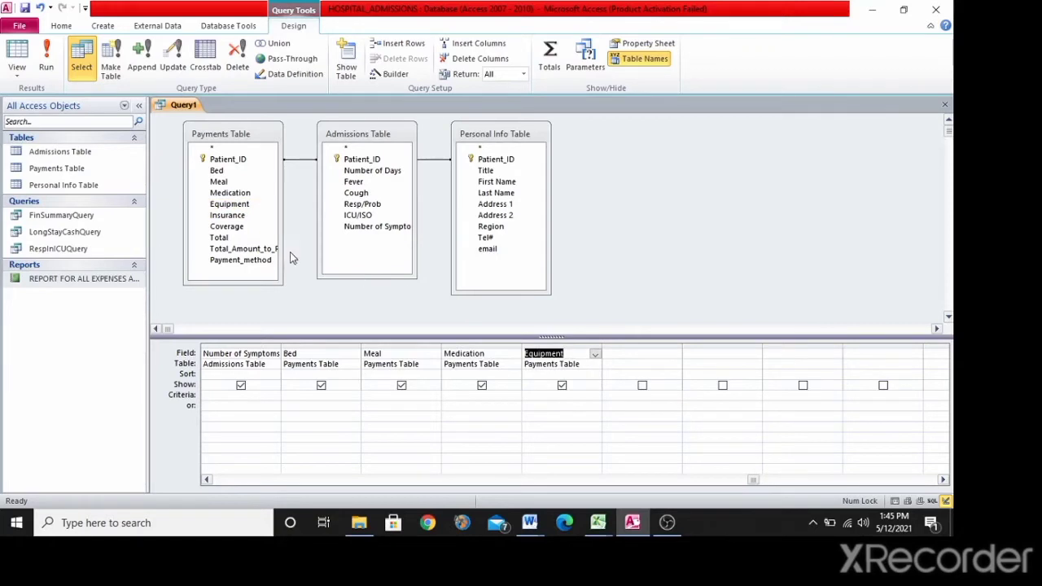
pyautogui.moveTo(232, 218); pyautogui.dragTo(626, 358)
pyautogui.click(233, 228)
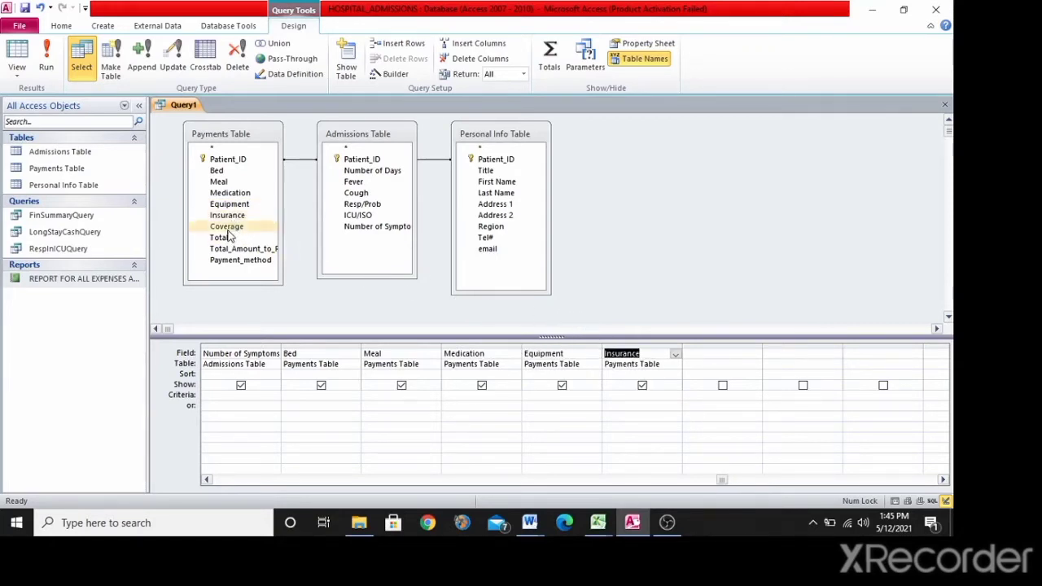
pyautogui.moveTo(229, 235); pyautogui.dragTo(705, 361)
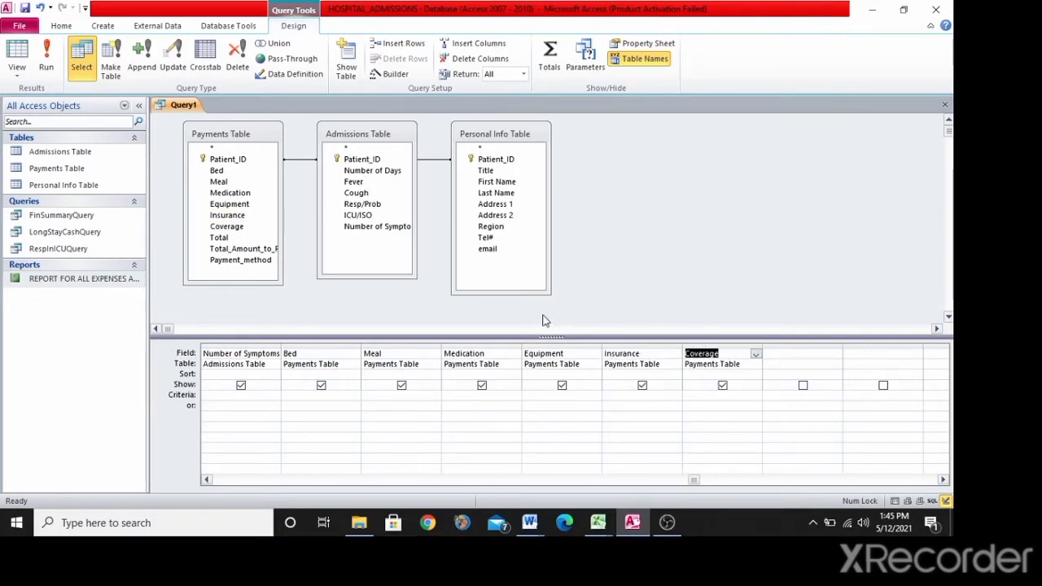
pyautogui.click(244, 237)
pyautogui.moveTo(219, 238); pyautogui.dragTo(807, 360)
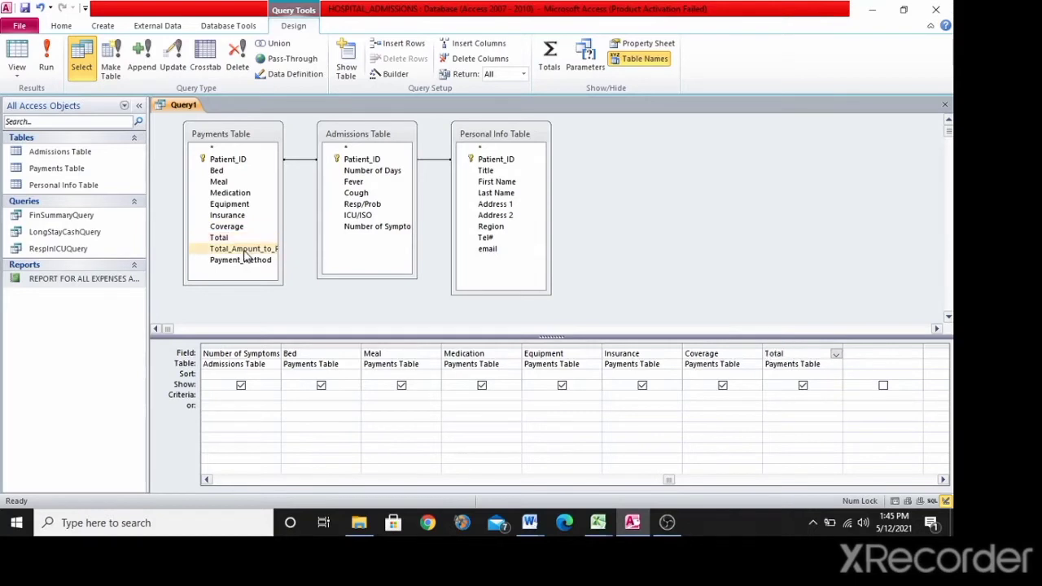
pyautogui.moveTo(244, 256); pyautogui.dragTo(875, 354)
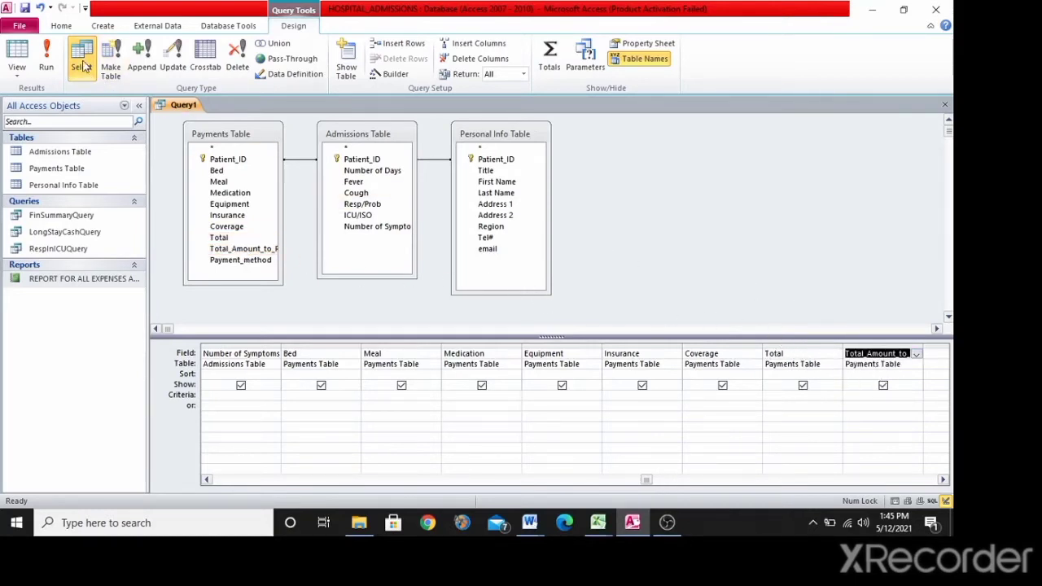
# Run the query and look through all columns of its result datasheet.
pyautogui.click(48, 54)
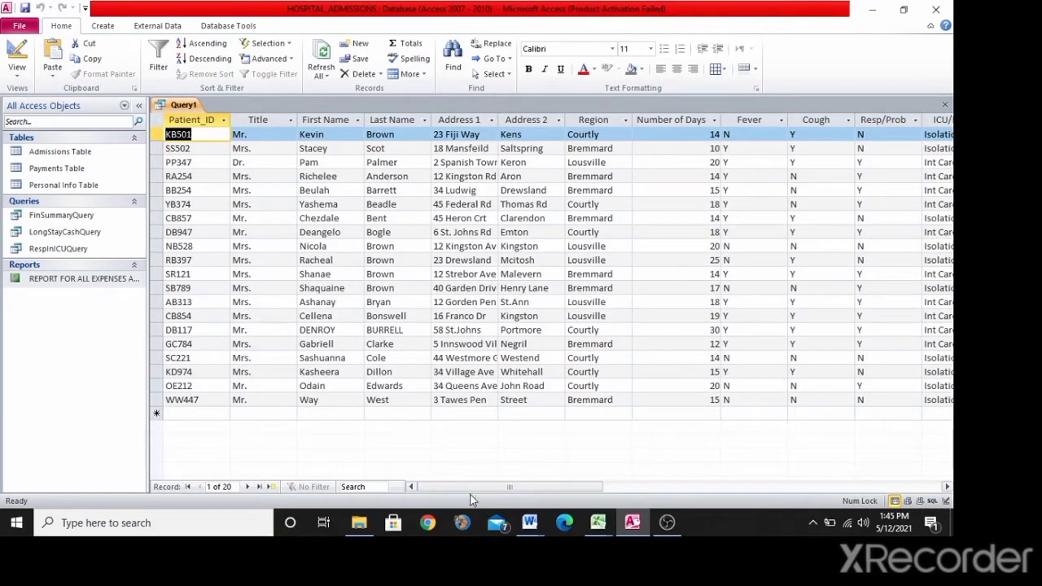
pyautogui.moveTo(508, 486); pyautogui.dragTo(480, 505)
pyautogui.moveTo(549, 486); pyautogui.dragTo(428, 509)
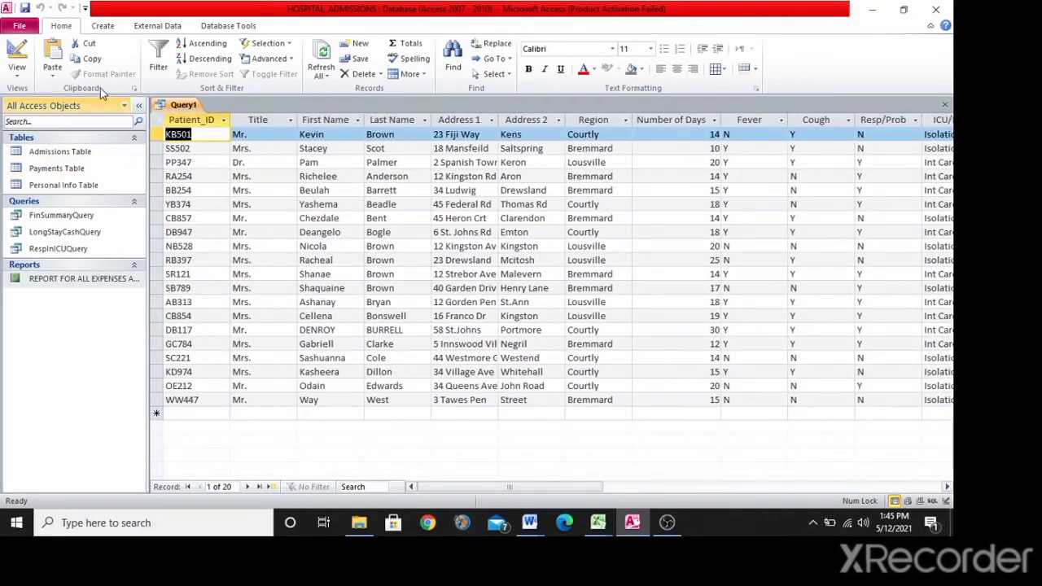
# Save the query as Admittance Recipients Datasource and close its datasheet.
pyautogui.click(26, 9)
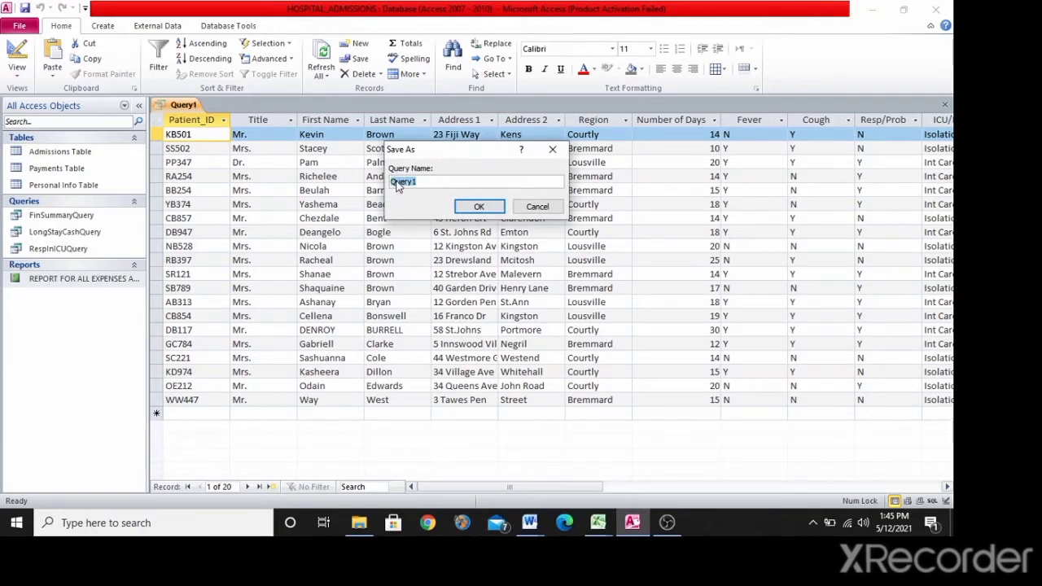
pyautogui.write('Admittance Recipients Datasource')
pyautogui.click(479, 206)
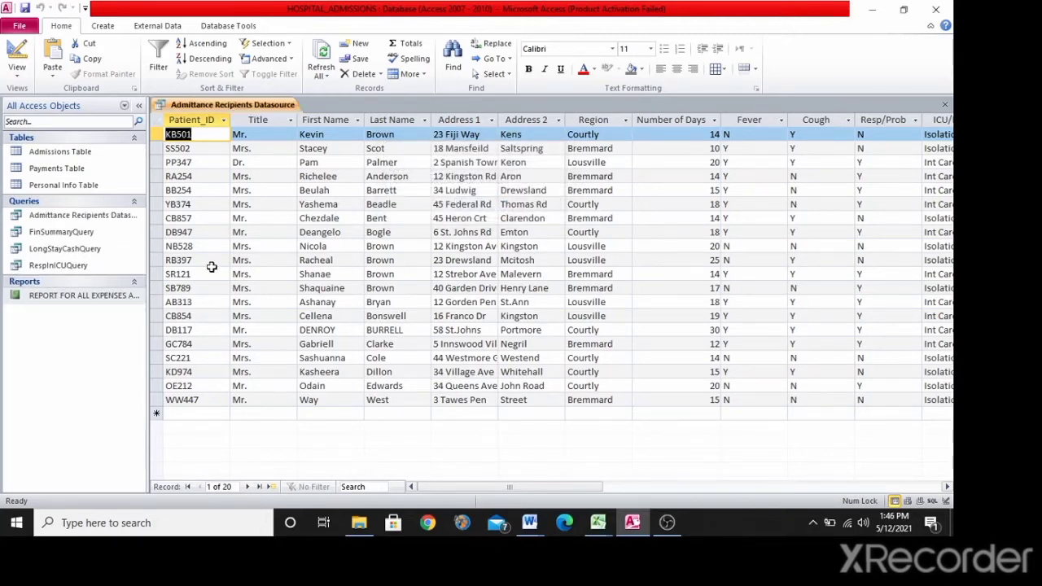
pyautogui.click(74, 218)
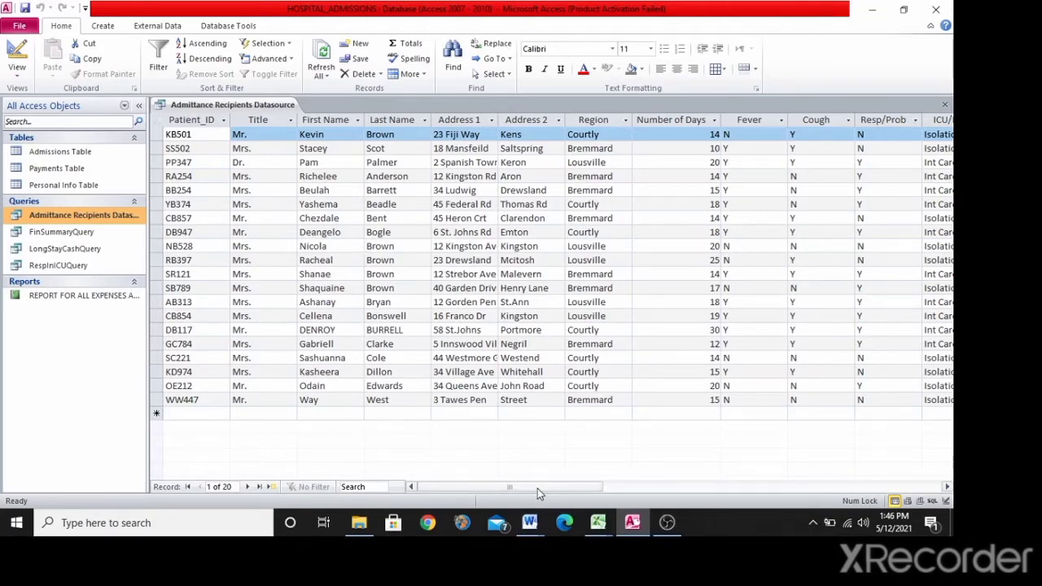
pyautogui.moveTo(537, 488); pyautogui.dragTo(588, 488)
pyautogui.click(945, 105)
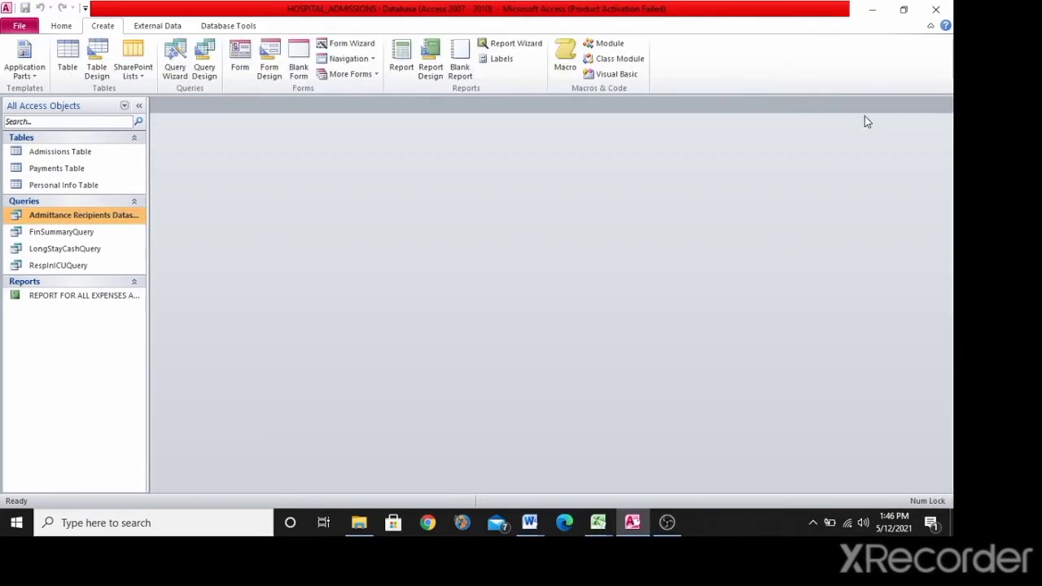
# Reopen the Admittance Recipients Datasource query in Design View and check its included fields through to the last column.
pyautogui.rightClick(41, 220)
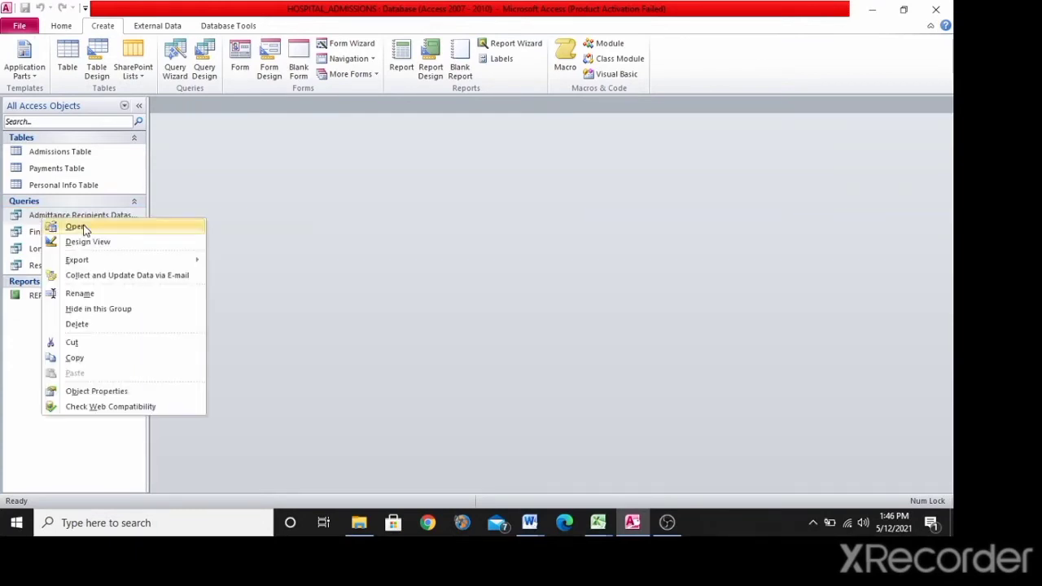
pyautogui.click(79, 227)
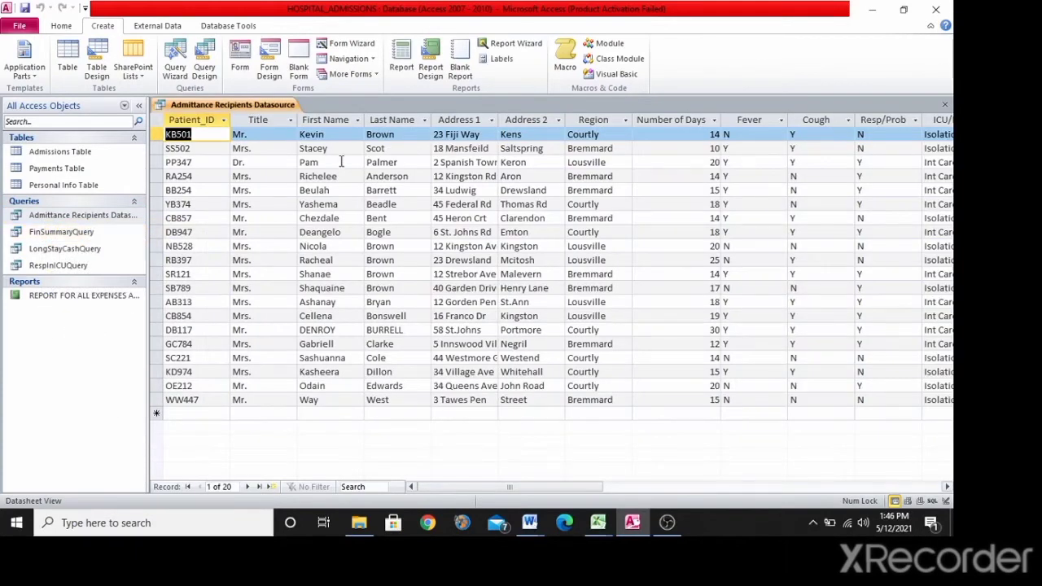
pyautogui.click(63, 26)
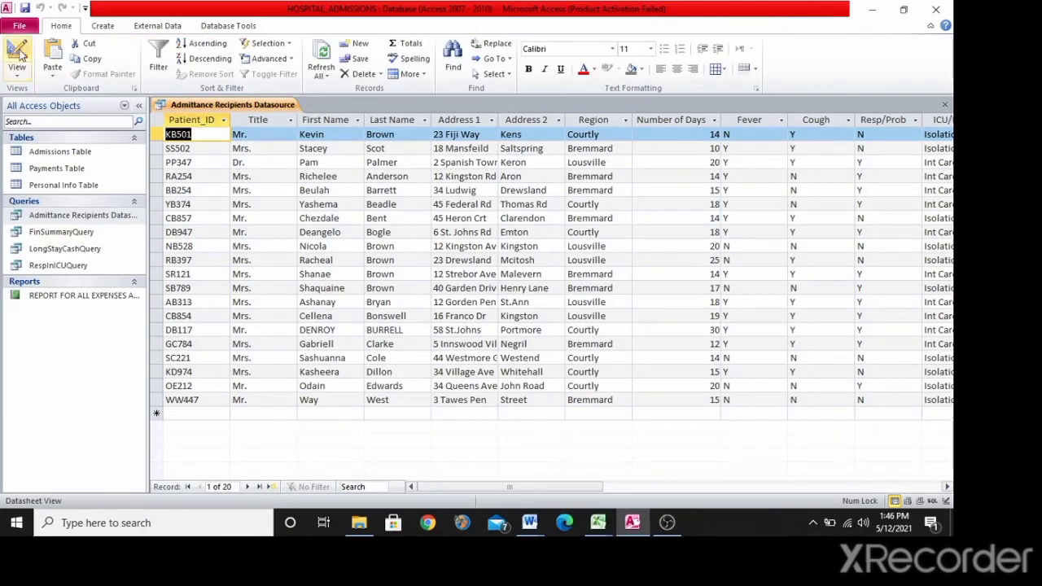
pyautogui.click(18, 52)
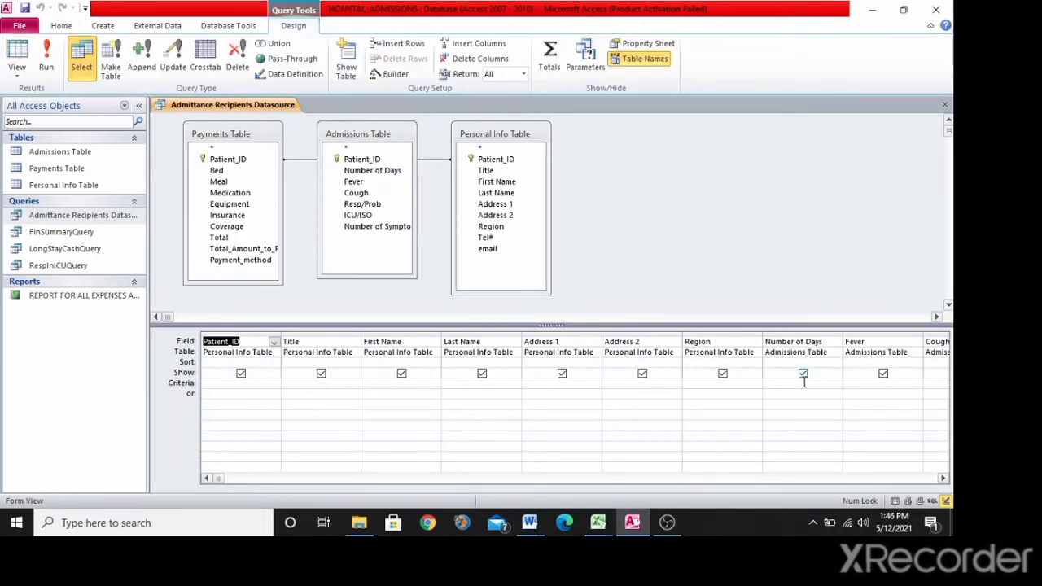
pyautogui.click(943, 479)
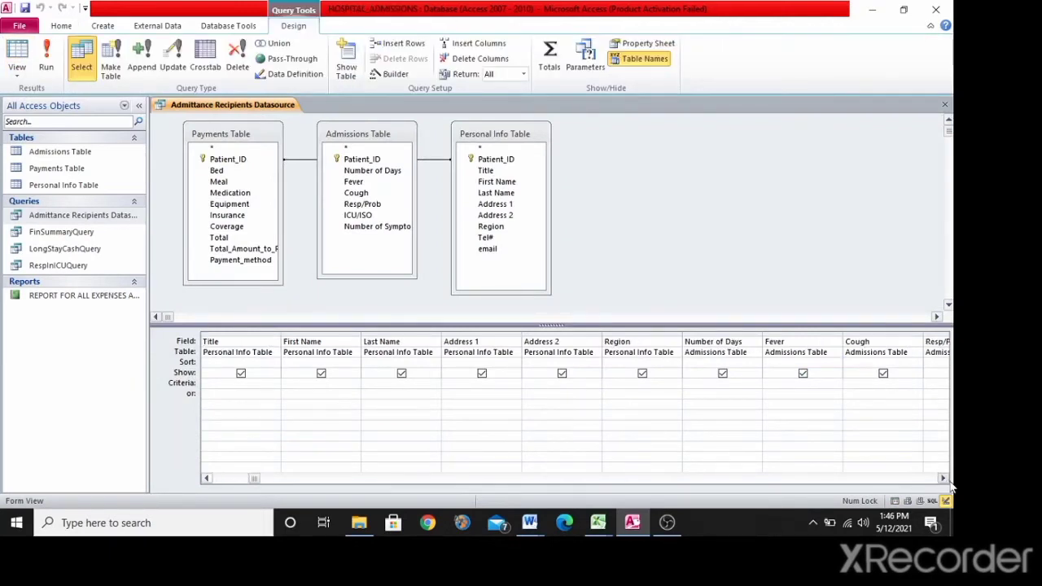
pyautogui.click(943, 480)
pyautogui.click(943, 479)
pyautogui.moveTo(943, 479); pyautogui.dragTo(943, 480)
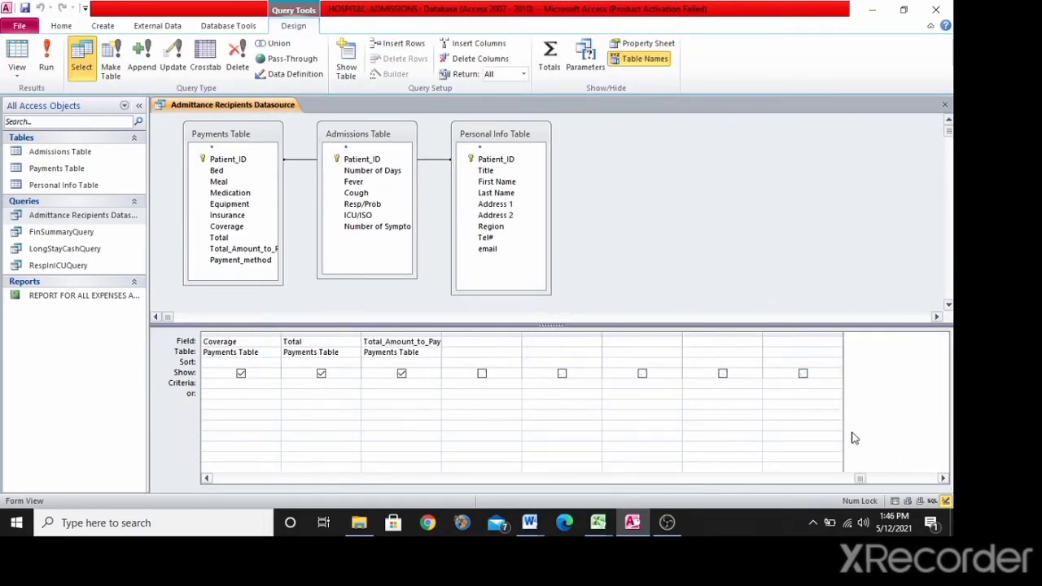
# Close the Admittance Recipients Datasource query design and switch to the SBA 2021 Word Main Letter in Word.
pyautogui.click(944, 104)
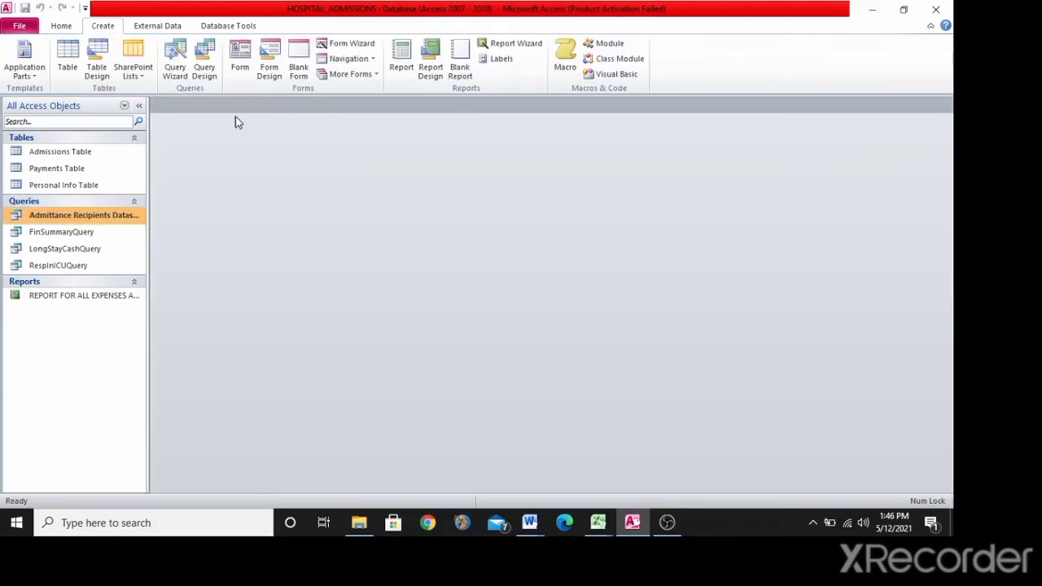
pyautogui.hotkey('alt', 'Tab')
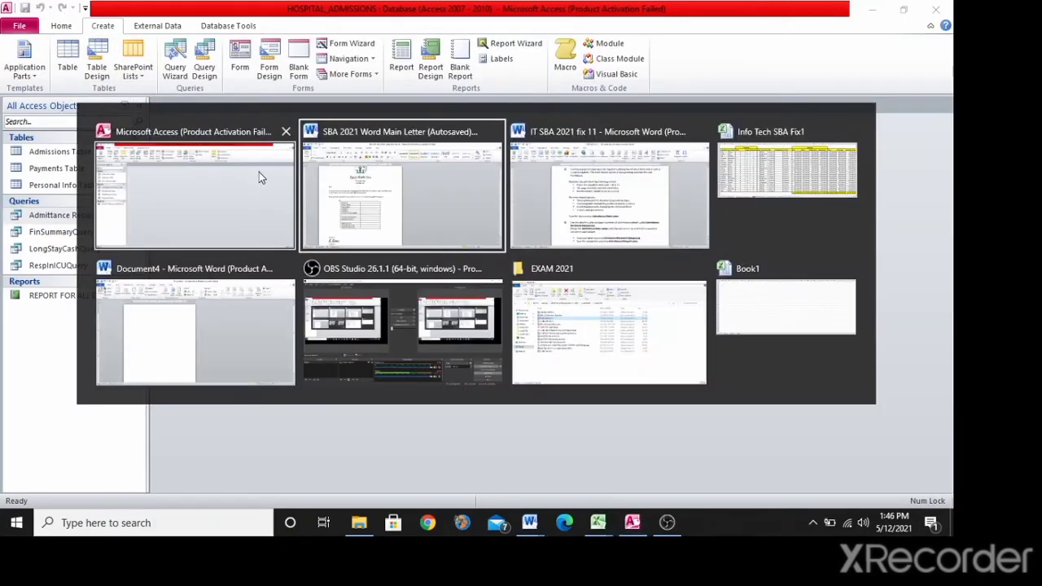
pyautogui.scroll(4, 457, 247)
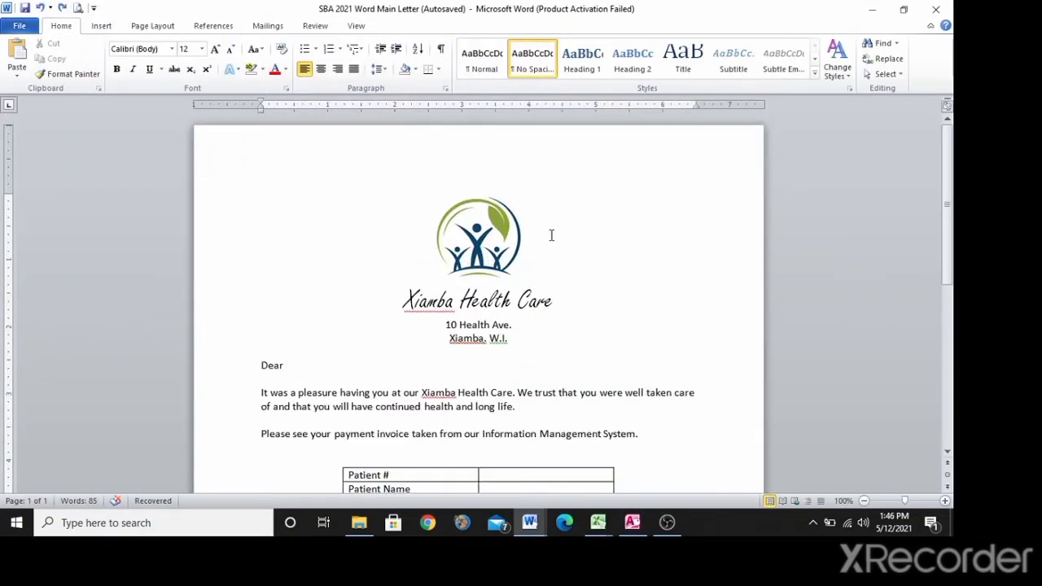
pyautogui.scroll(-3, 551, 235)
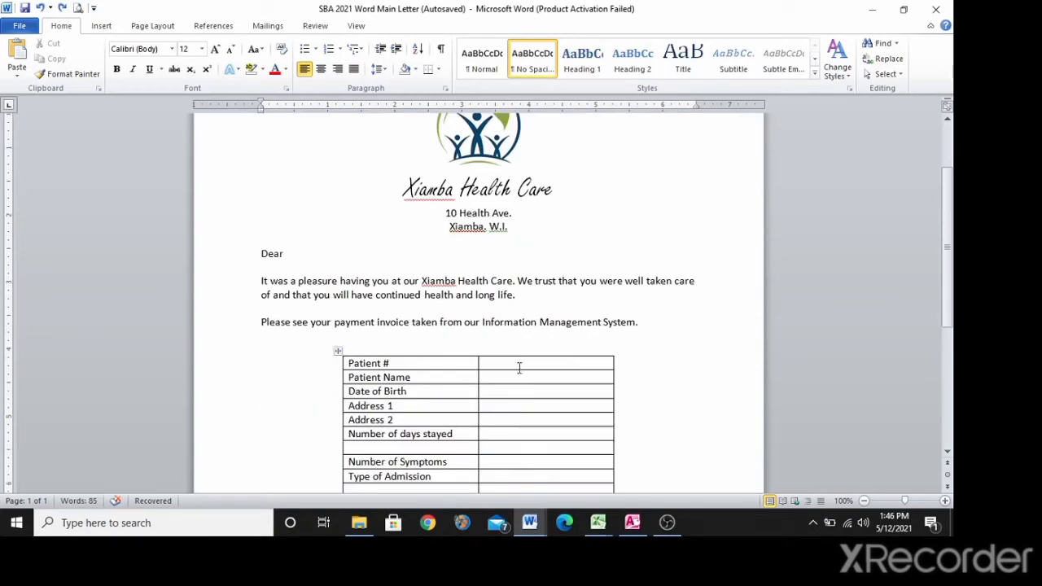
pyautogui.click(632, 523)
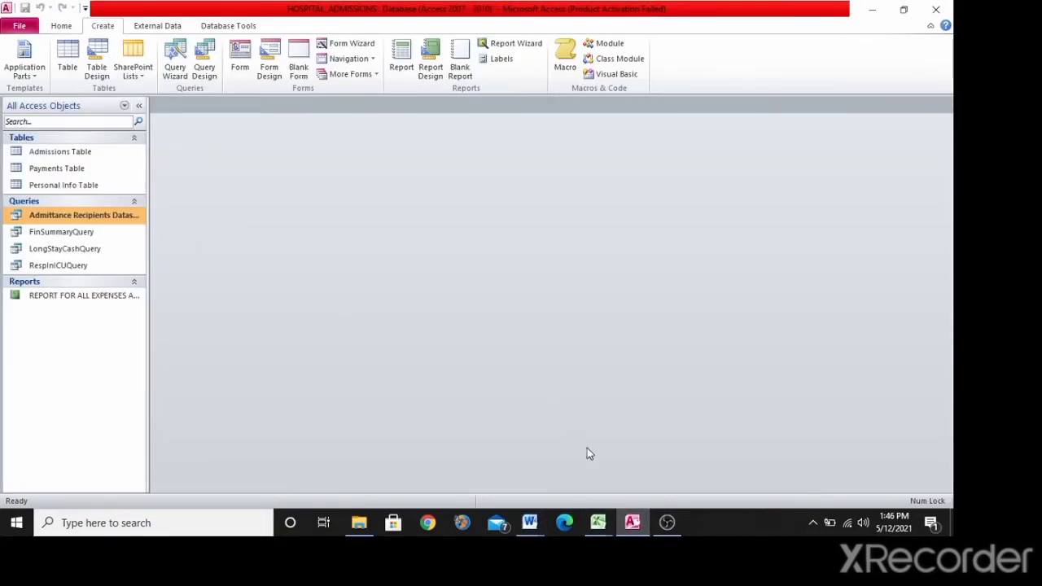
pyautogui.click(632, 523)
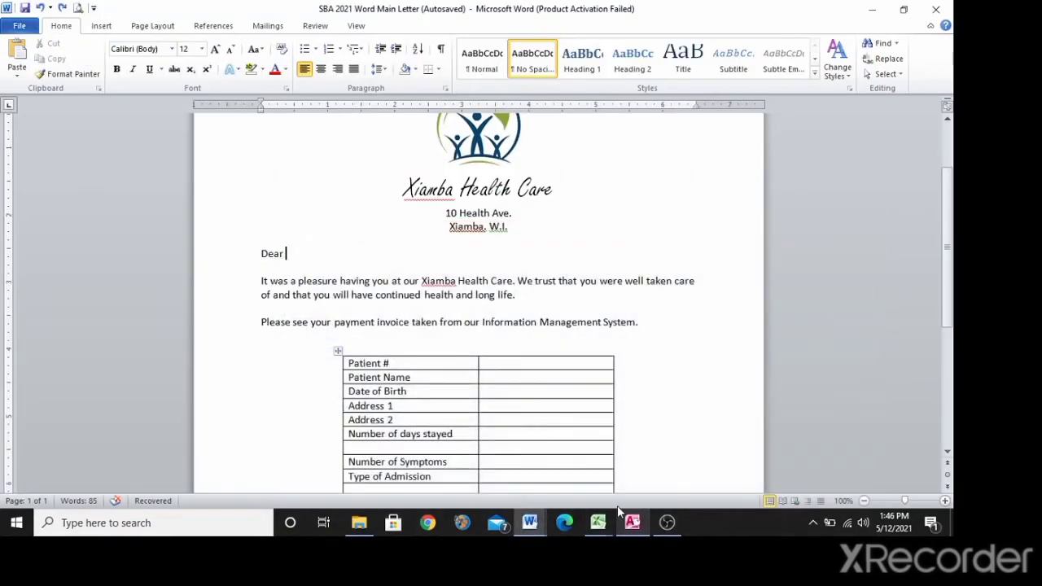
# Choose an existing list as mail merge recipients and open the HOSPITAL_ADMISSIONS database from the Documents folder.
pyautogui.click(257, 29)
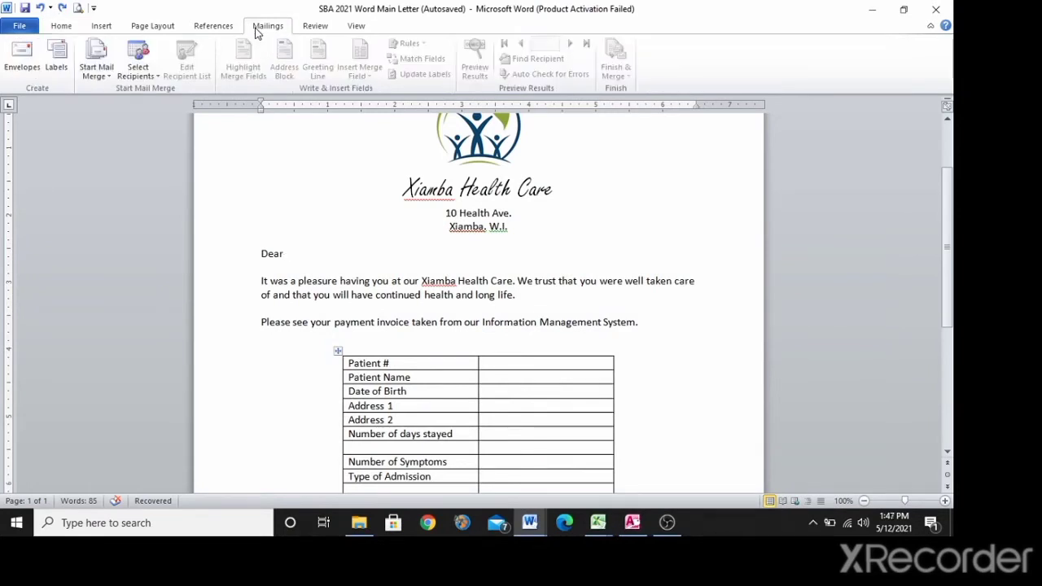
pyautogui.click(149, 75)
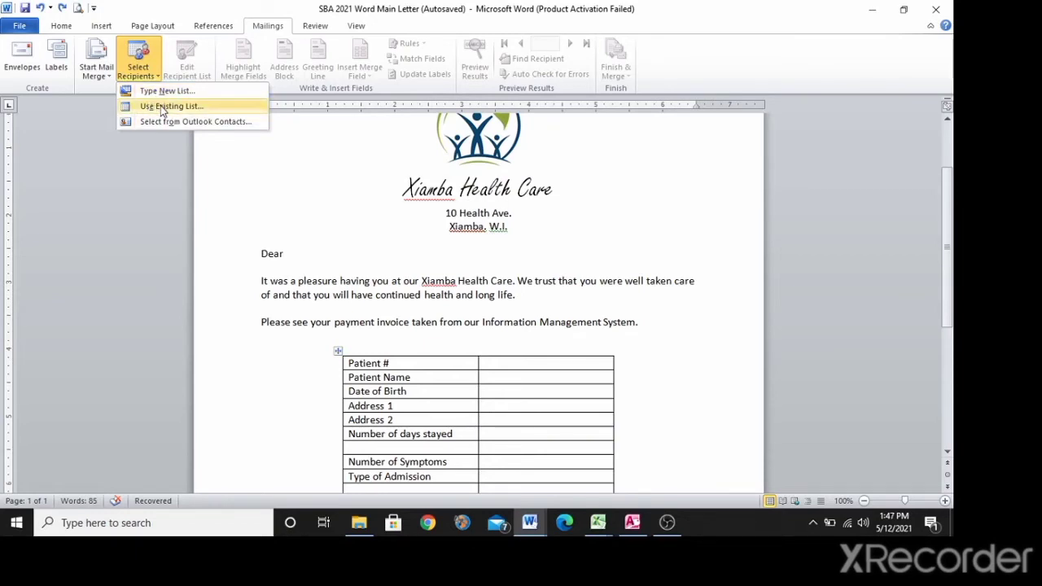
pyautogui.click(161, 105)
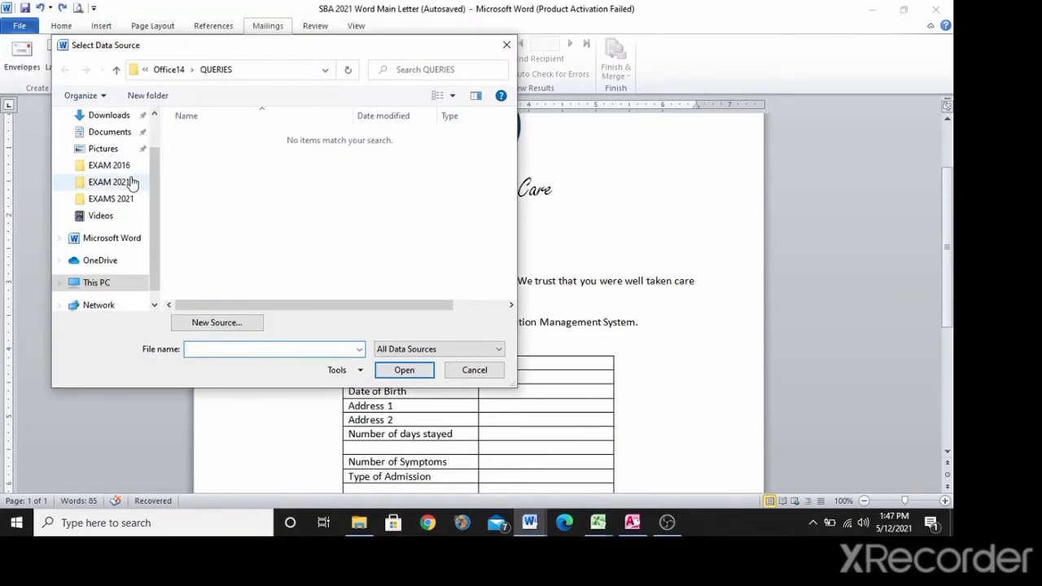
pyautogui.click(106, 185)
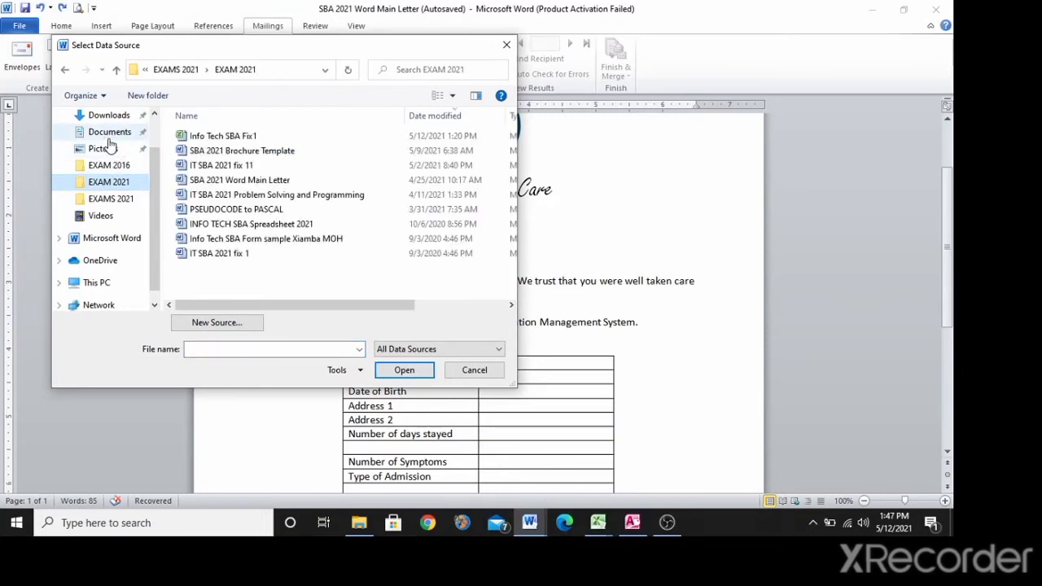
pyautogui.click(109, 203)
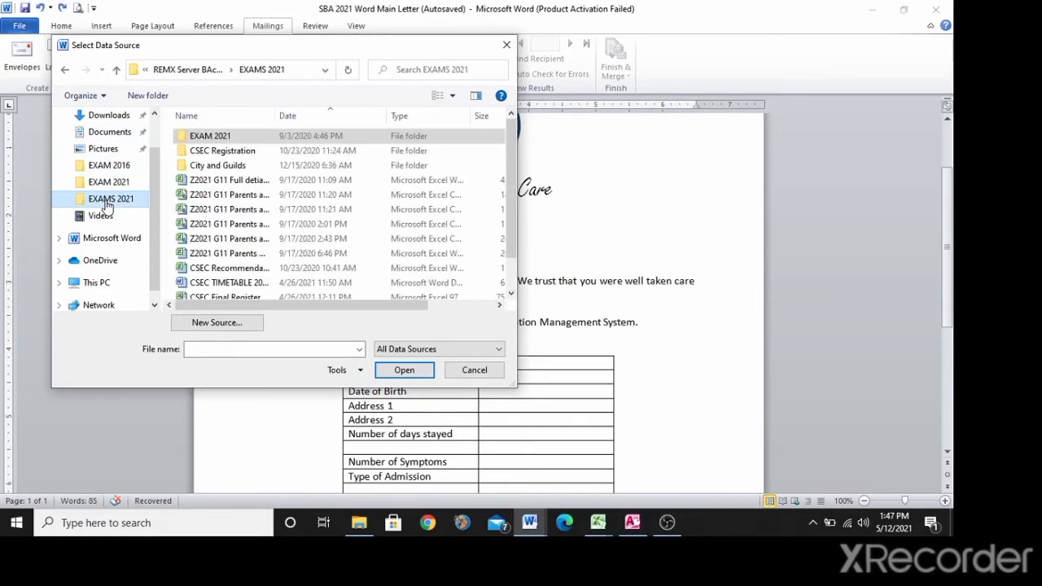
pyautogui.scroll(-1, 252, 214)
pyautogui.scroll(1, 248, 227)
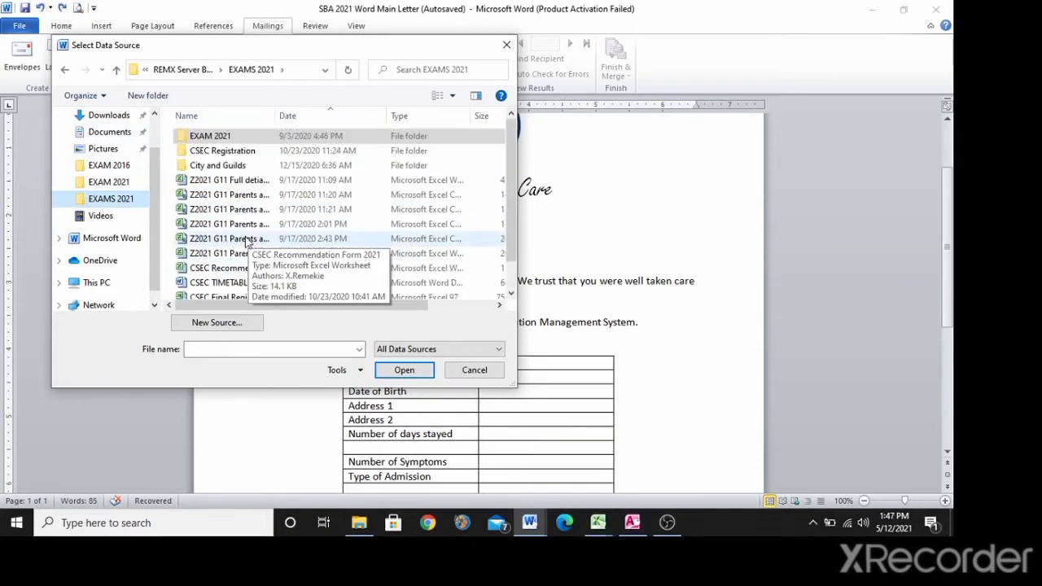
pyautogui.click(109, 183)
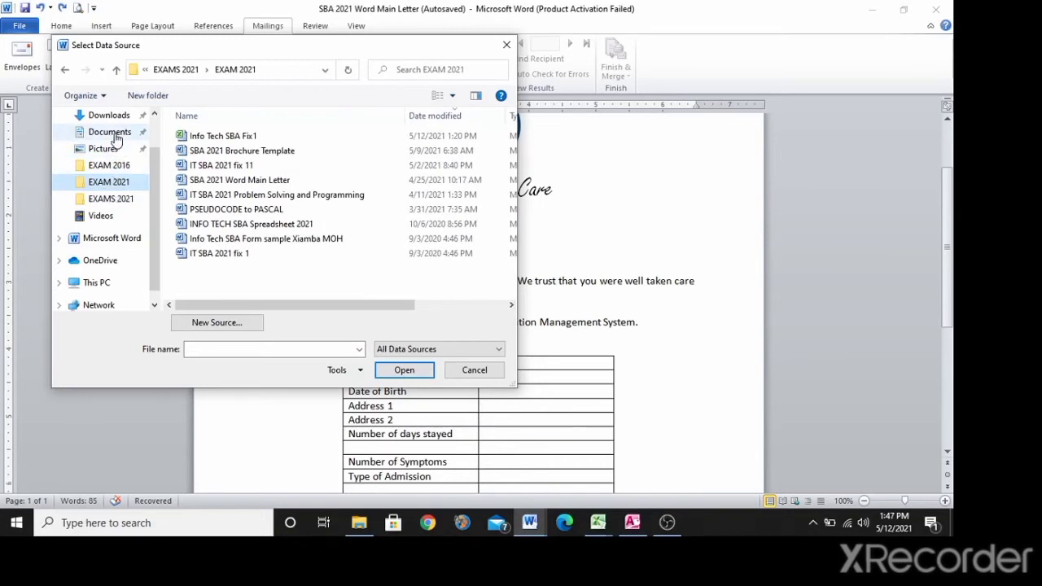
pyautogui.click(109, 132)
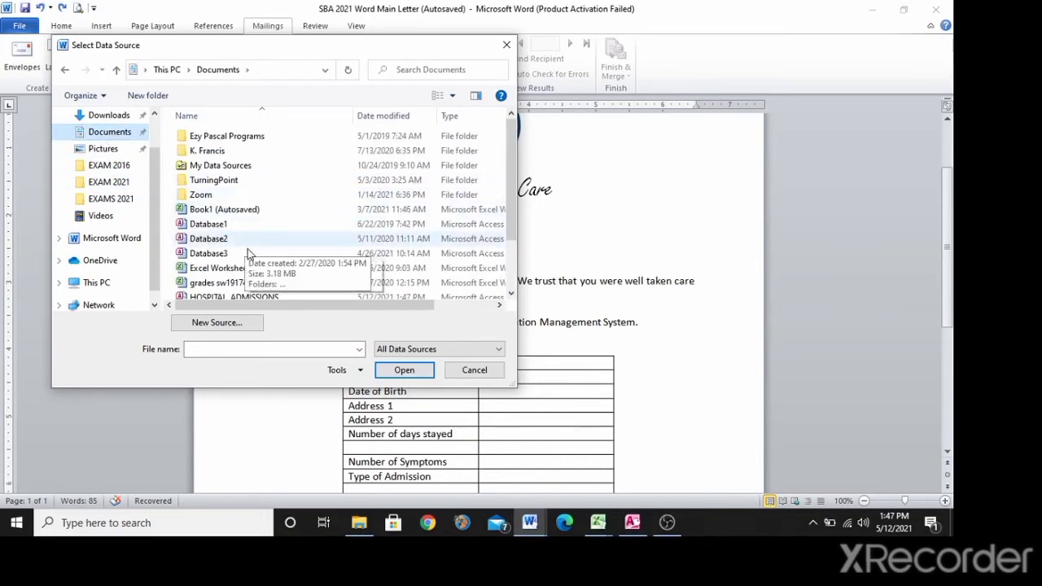
pyautogui.scroll(-2, 261, 269)
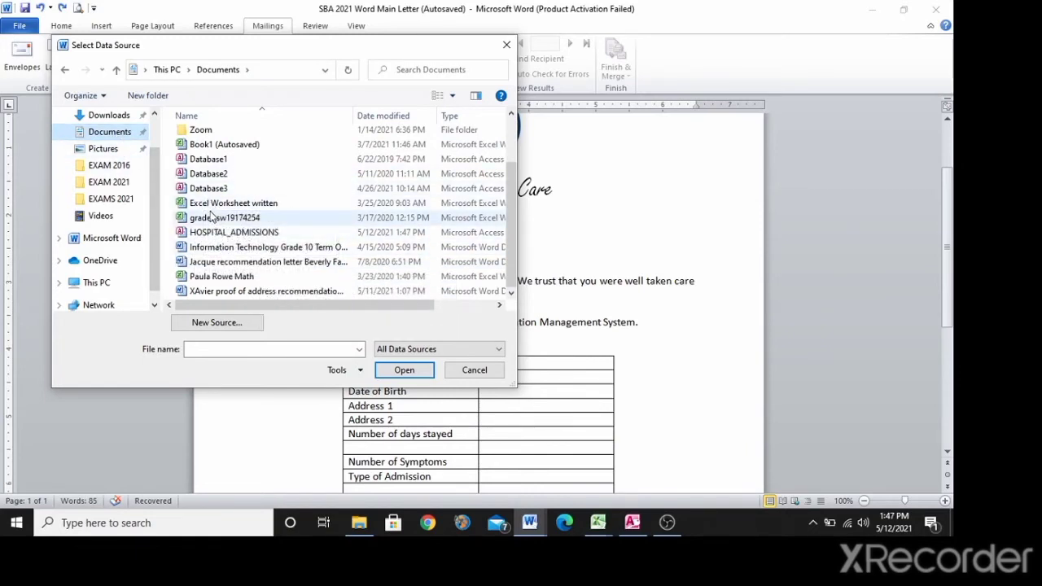
pyautogui.click(247, 235)
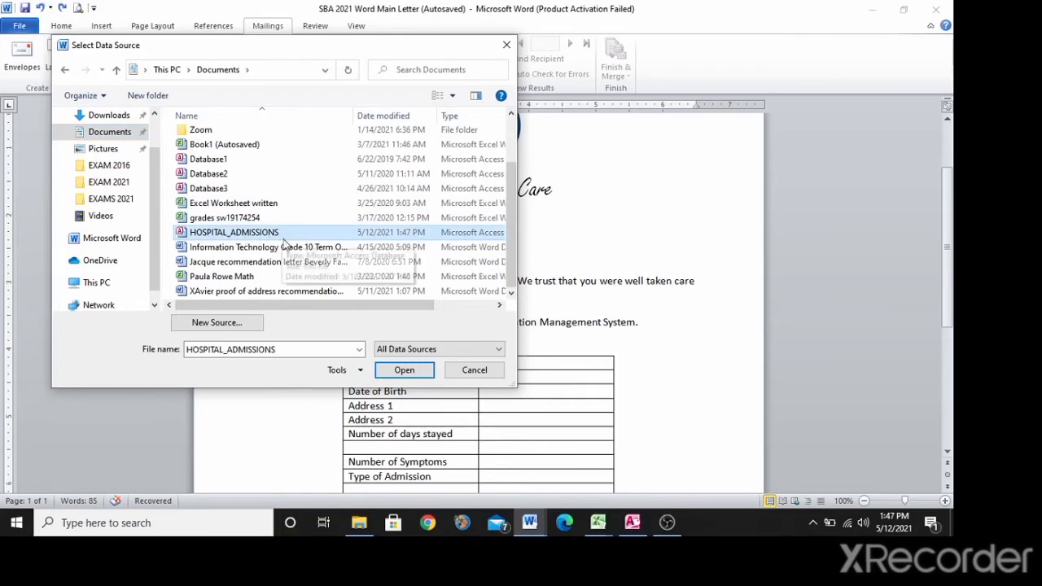
pyautogui.click(404, 370)
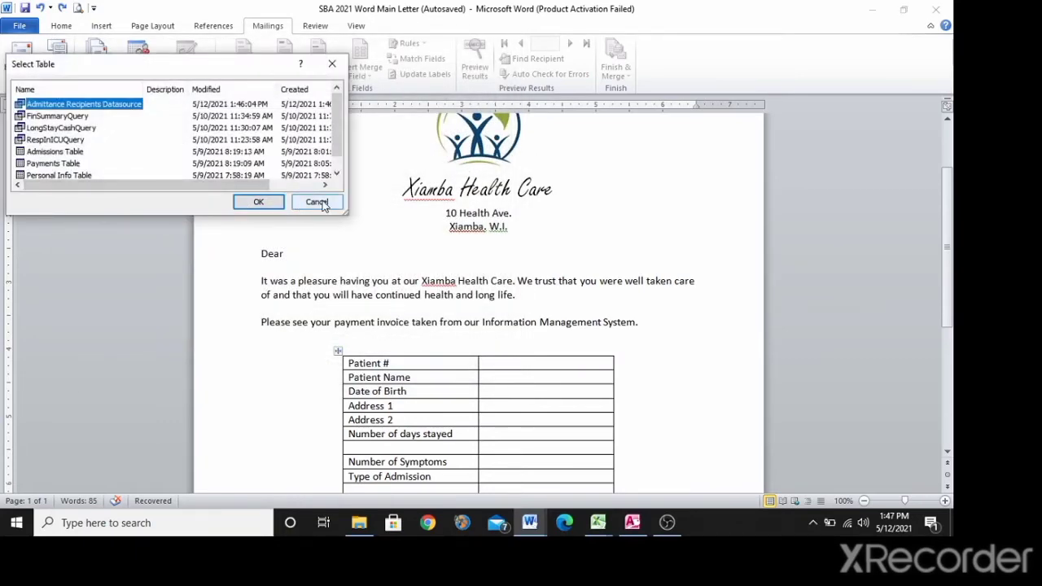
# Select the Admittance Recipients Datasource query as the letter's recipient table.
pyautogui.moveTo(342, 214); pyautogui.dragTo(362, 274)
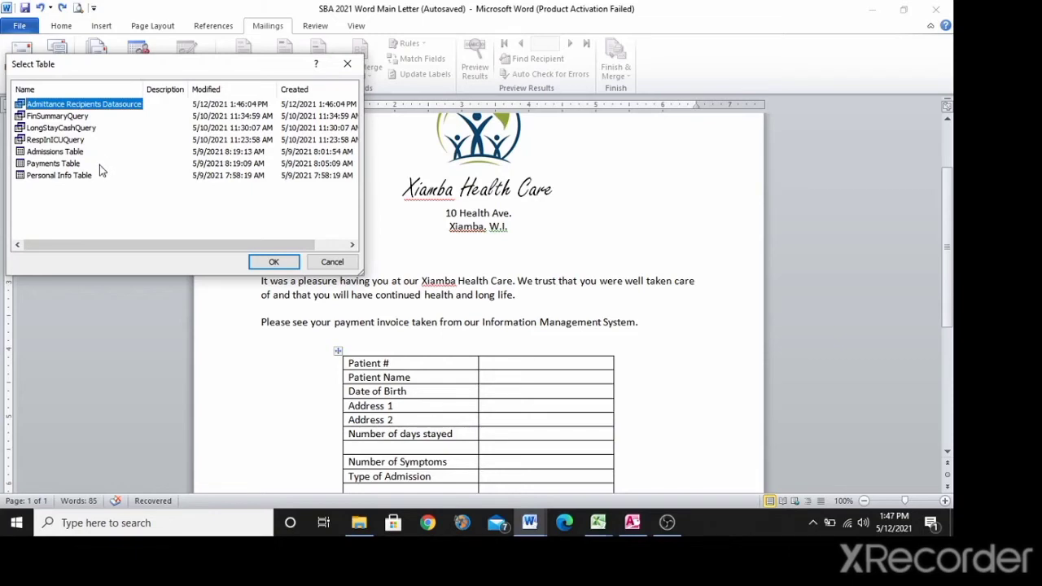
pyautogui.click(60, 116)
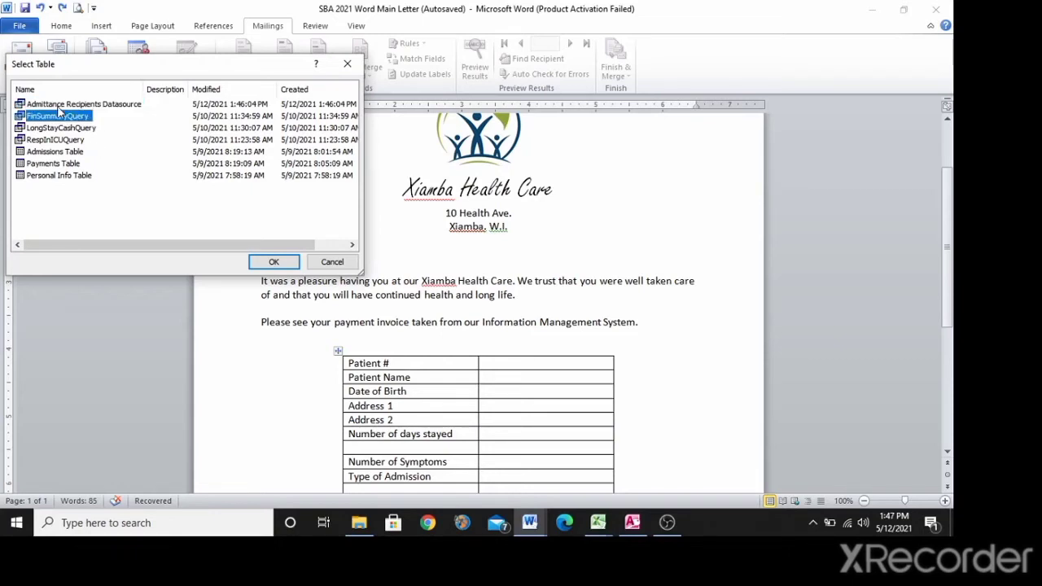
pyautogui.click(56, 105)
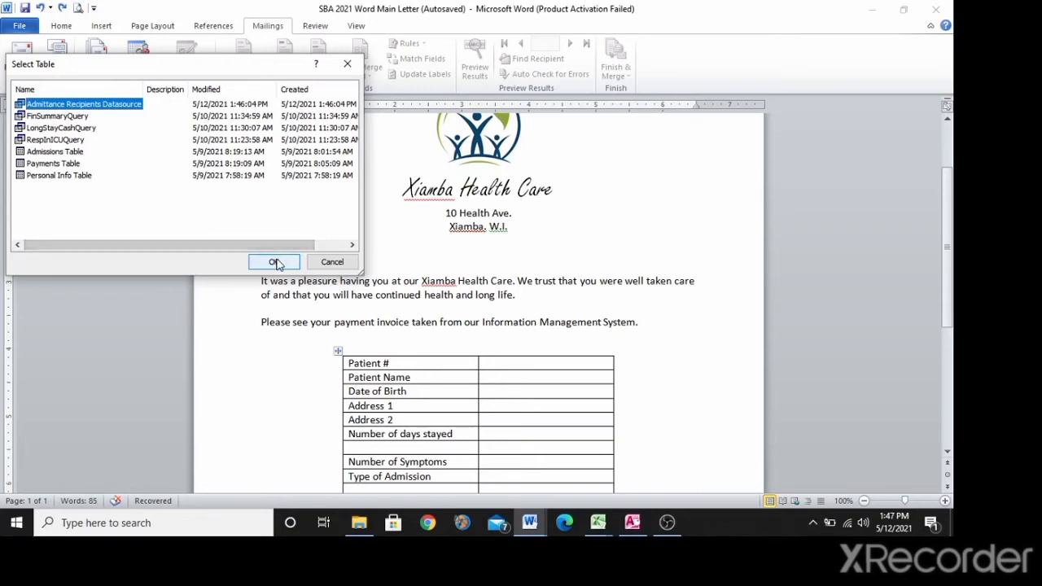
pyautogui.click(276, 262)
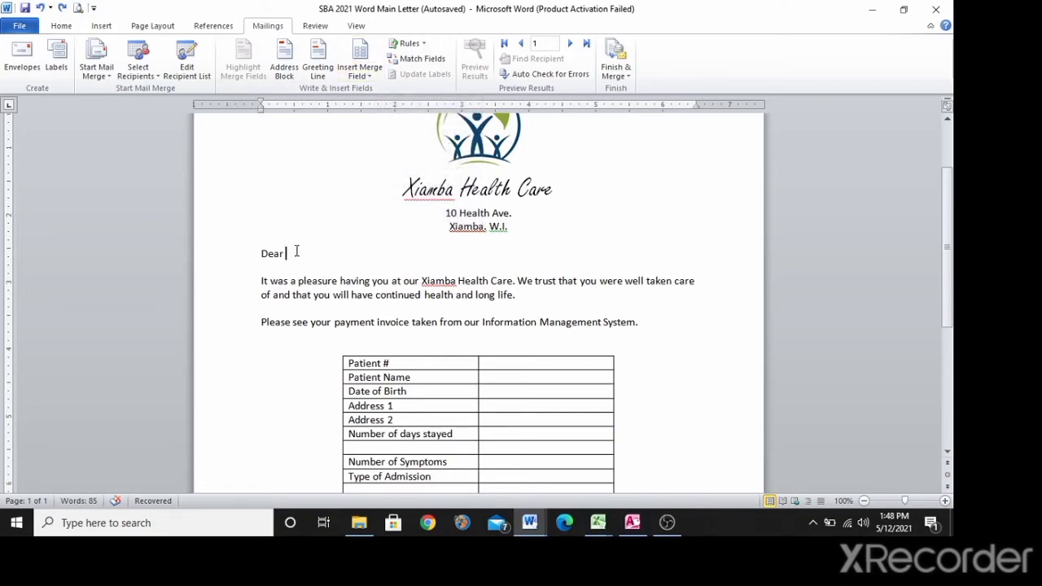
# Insert the Title and Last_Name merge fields after "Dear" in the greeting line, separated by a space and followed by a comma.
pyautogui.click(368, 76)
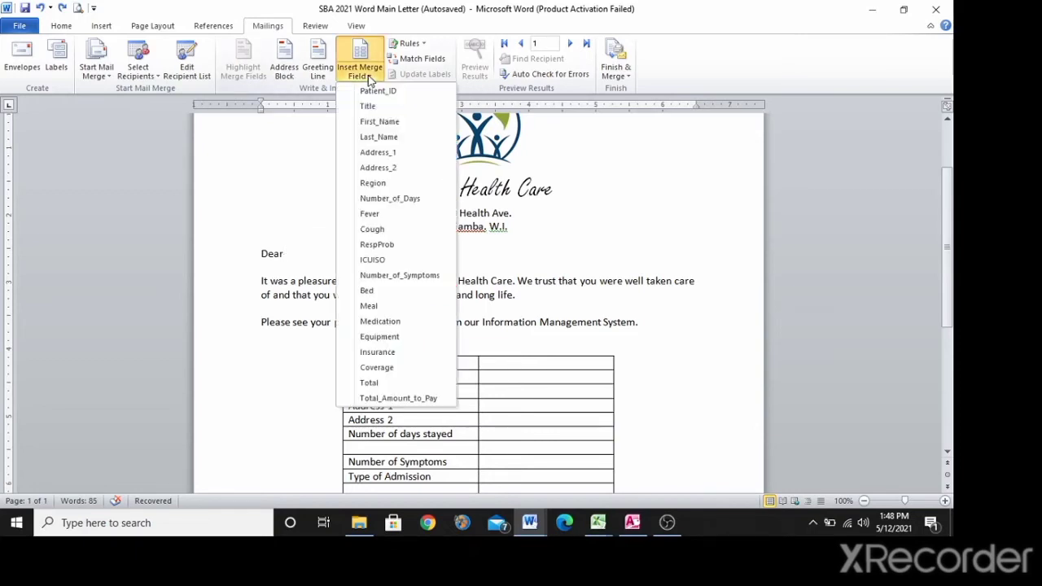
pyautogui.click(298, 255)
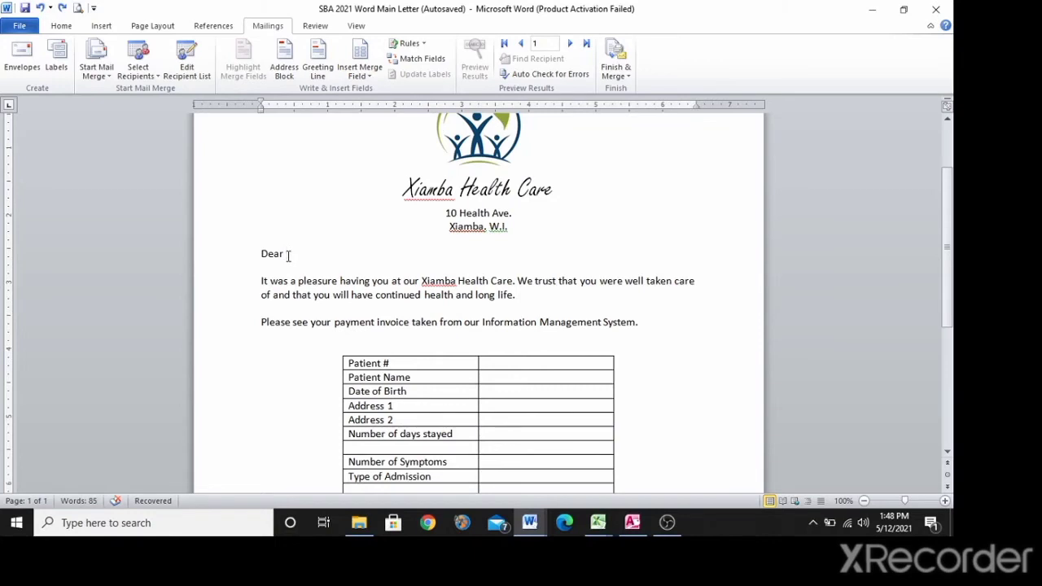
pyautogui.click(371, 76)
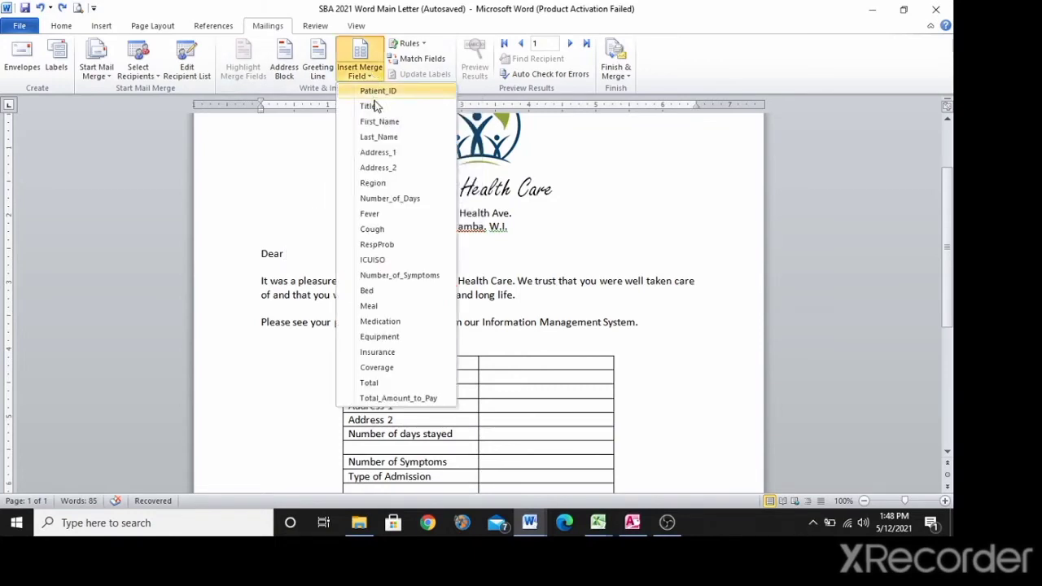
pyautogui.click(370, 105)
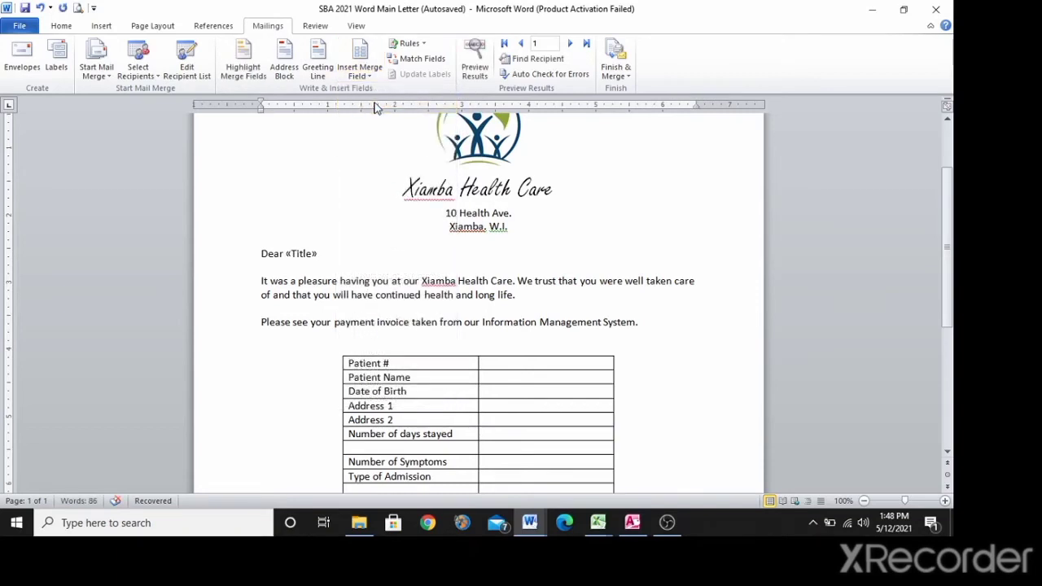
pyautogui.click(369, 76)
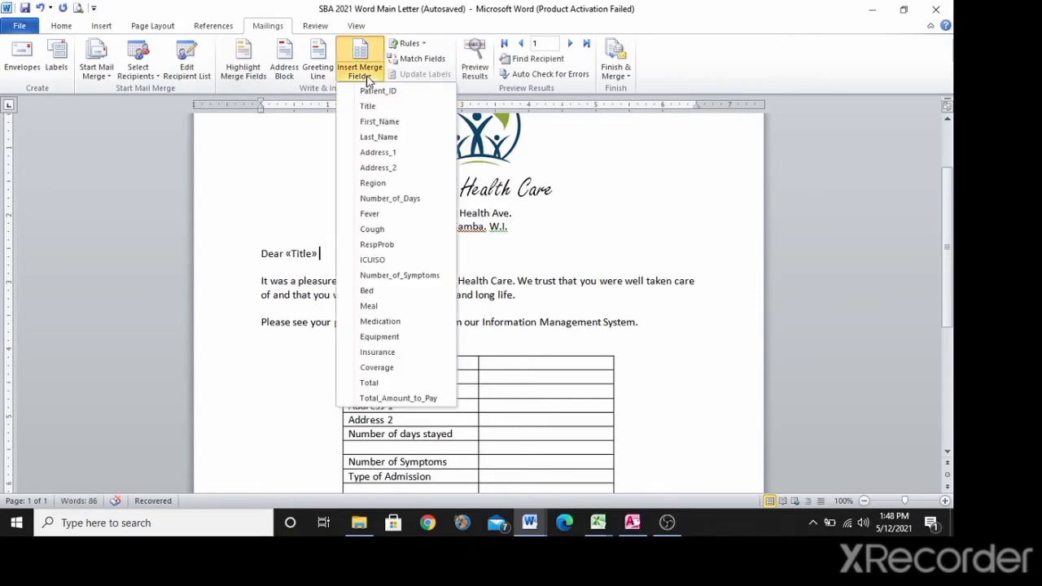
pyautogui.click(408, 138)
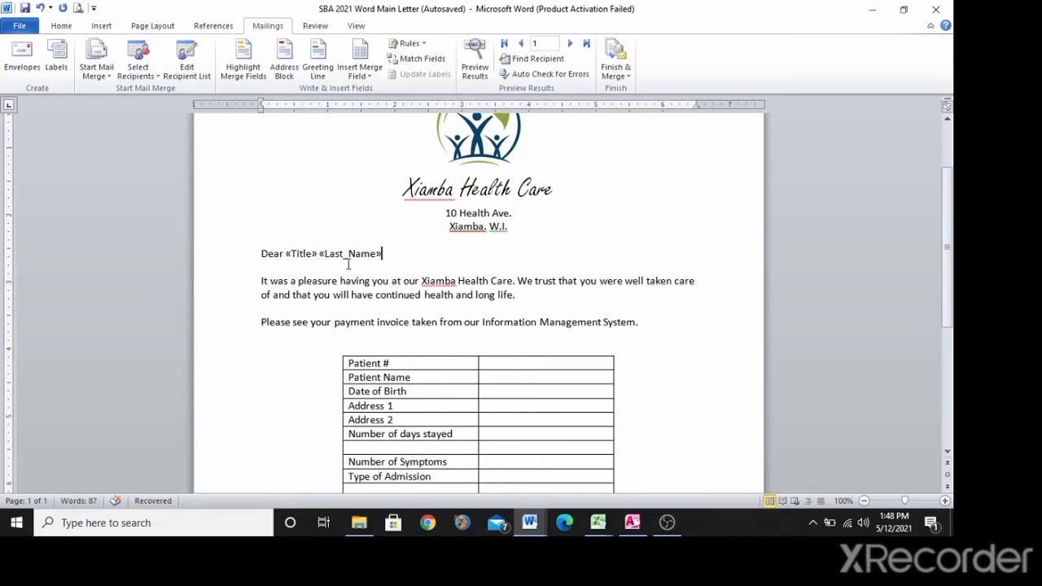
pyautogui.write(',')
pyautogui.click(307, 255)
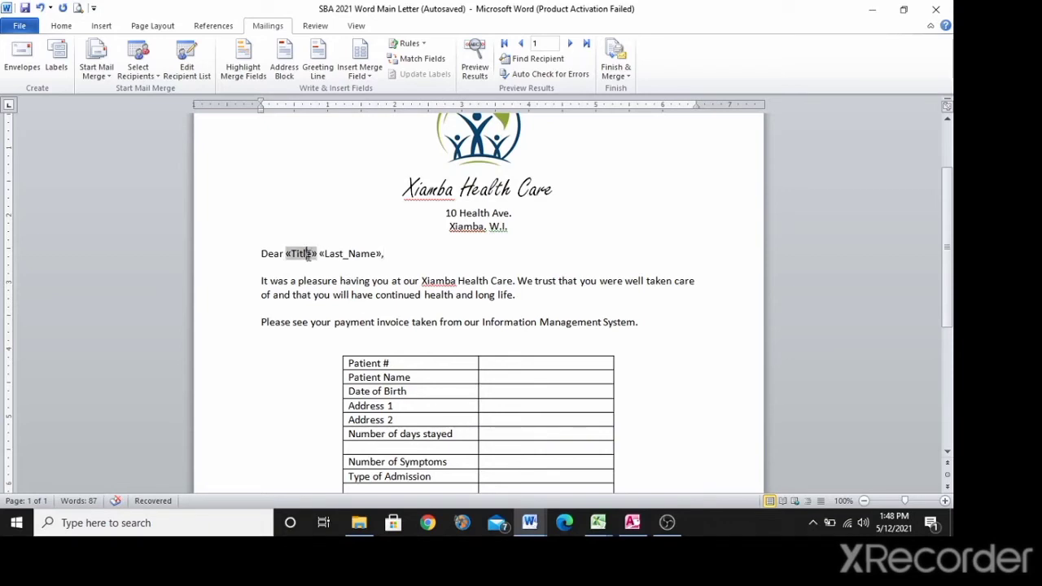
pyautogui.click(366, 254)
pyautogui.click(413, 253)
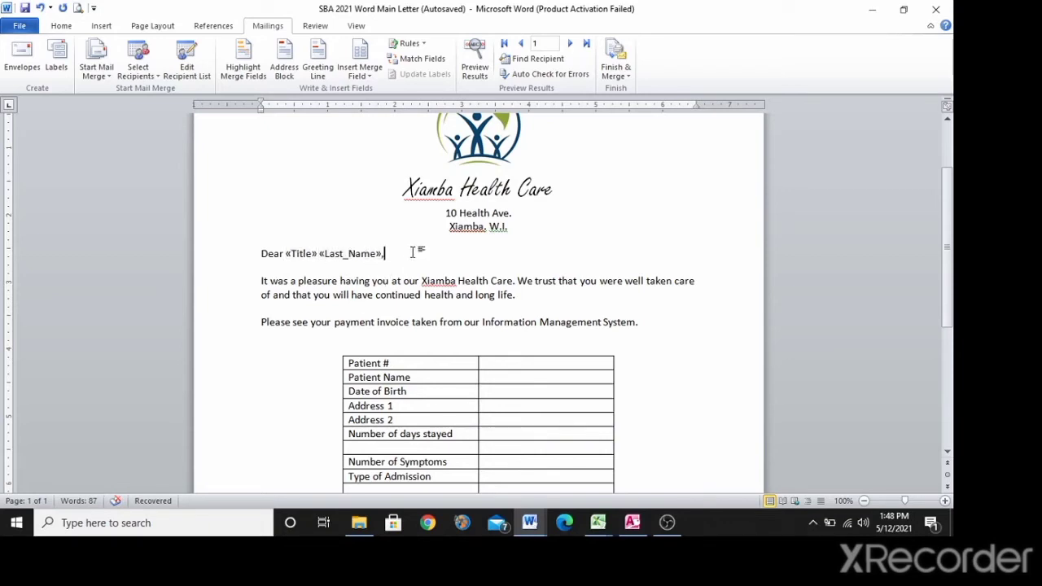
# Preview the merge results and browse forward through the first several recipients' greeting lines.
pyautogui.click(476, 65)
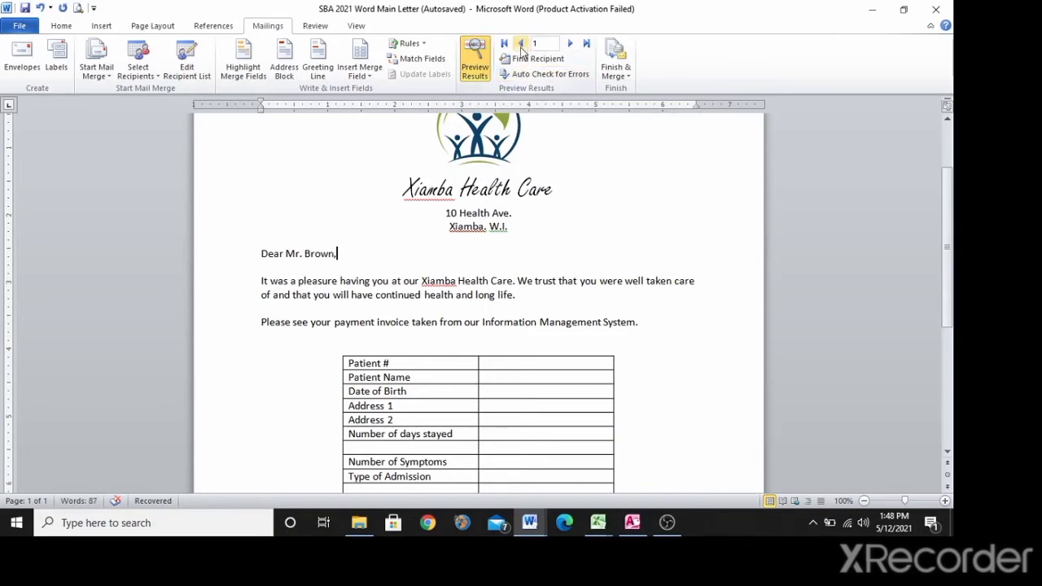
pyautogui.click(570, 46)
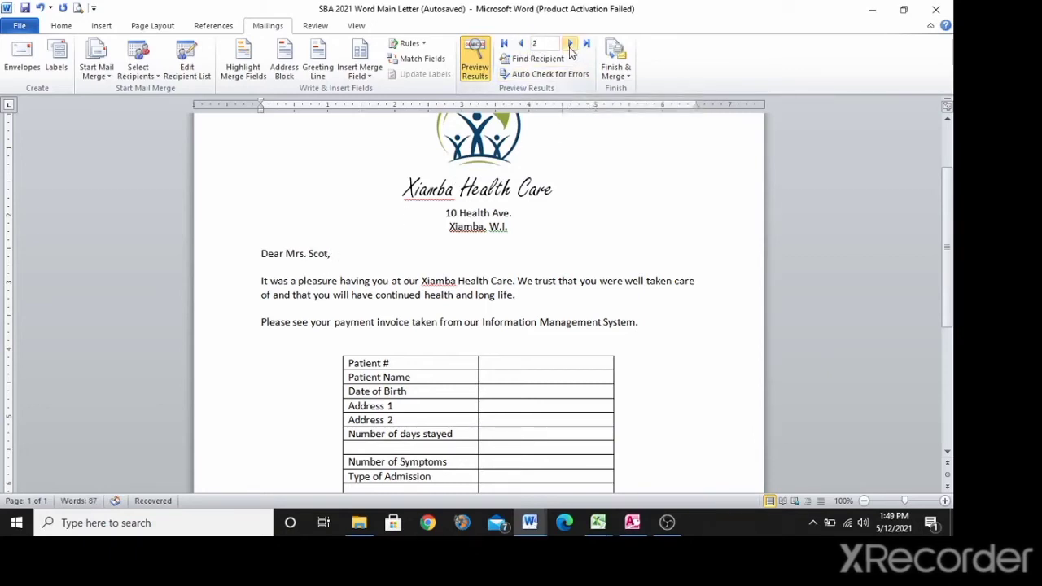
pyautogui.click(570, 45)
pyautogui.click(570, 45)
pyautogui.click(570, 46)
pyautogui.click(570, 45)
pyautogui.click(570, 46)
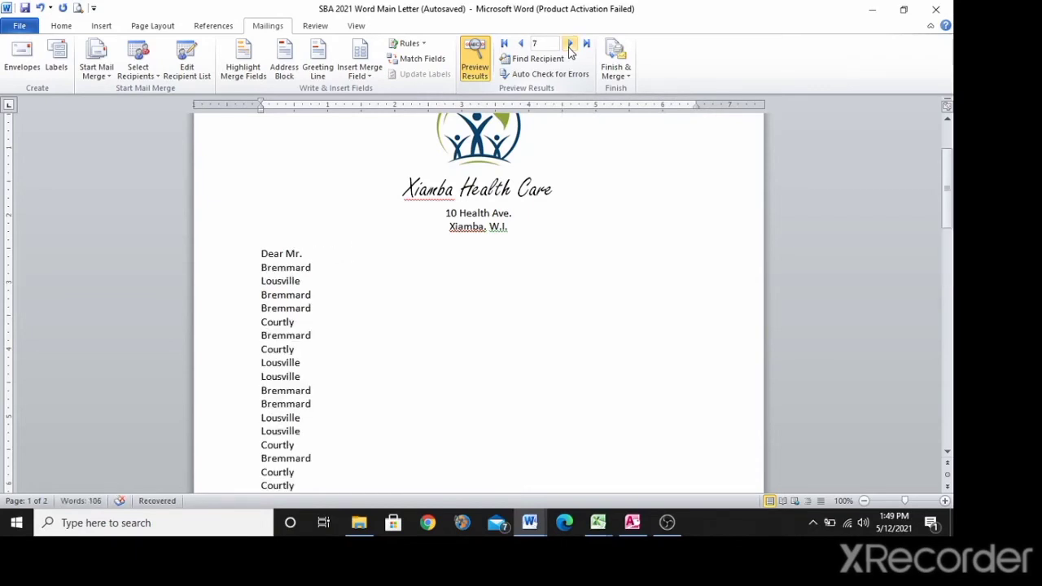
pyautogui.click(570, 45)
# Browse back to recipient record 1 and turn off the merge results preview.
pyautogui.click(520, 45)
pyautogui.click(520, 45)
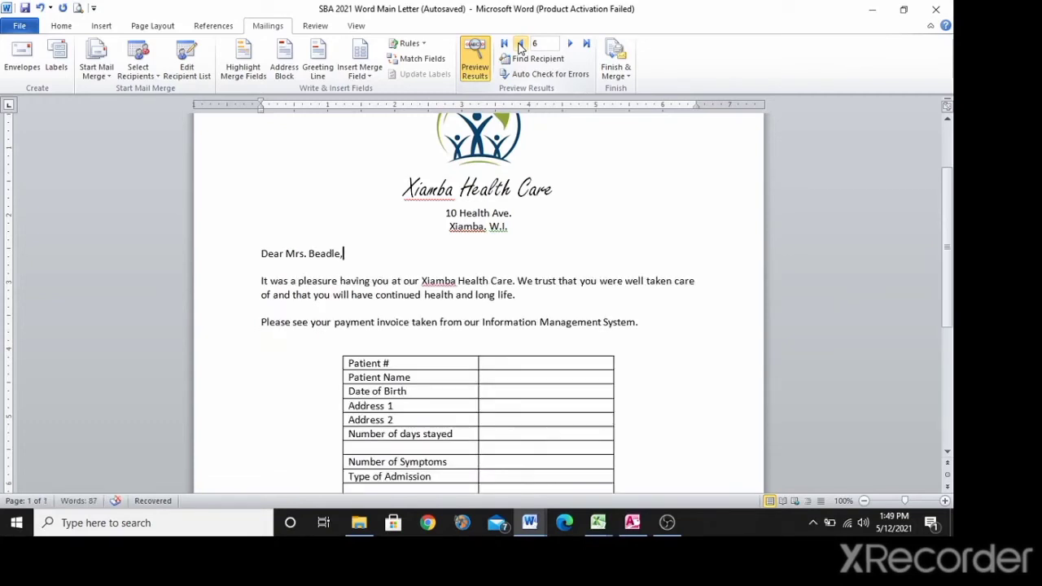
pyautogui.click(520, 45)
pyautogui.click(520, 46)
pyautogui.click(520, 45)
pyautogui.click(520, 46)
pyautogui.click(520, 46)
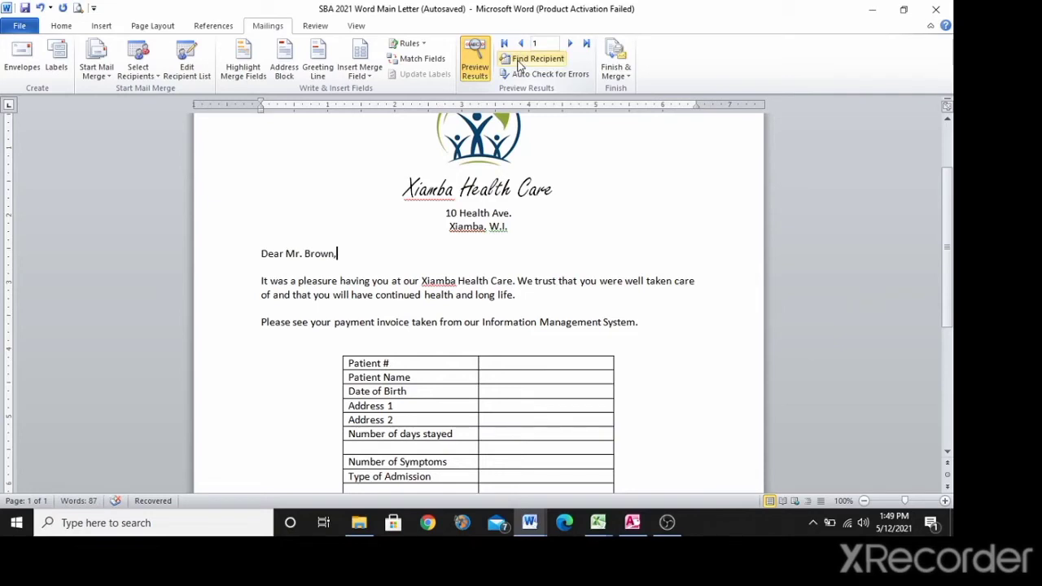
pyautogui.click(469, 57)
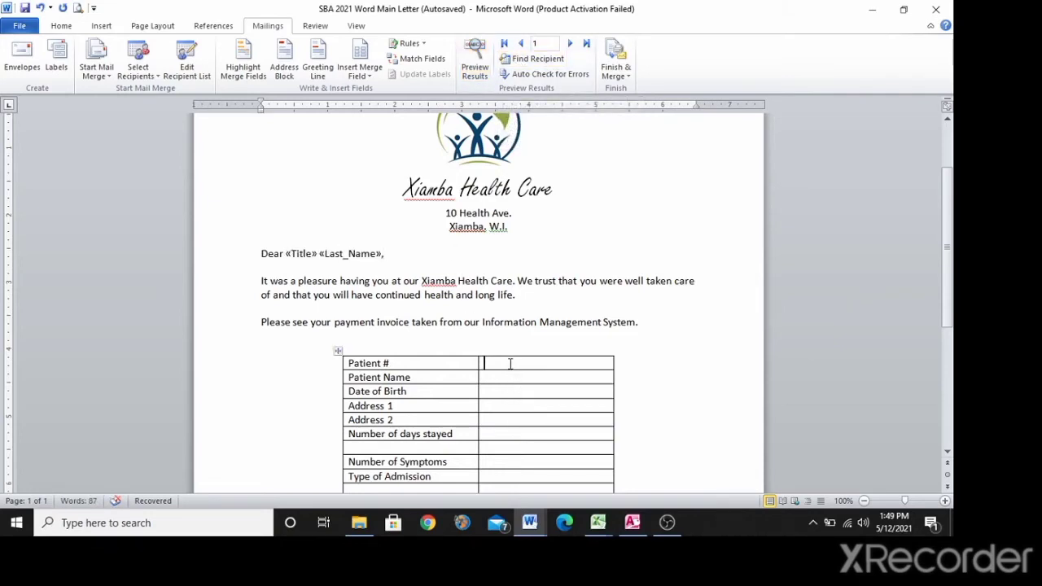
# Insert the Patient_ID merge field in the empty cell beside Patient # in the invoice table.
pyautogui.click(365, 79)
pyautogui.click(379, 91)
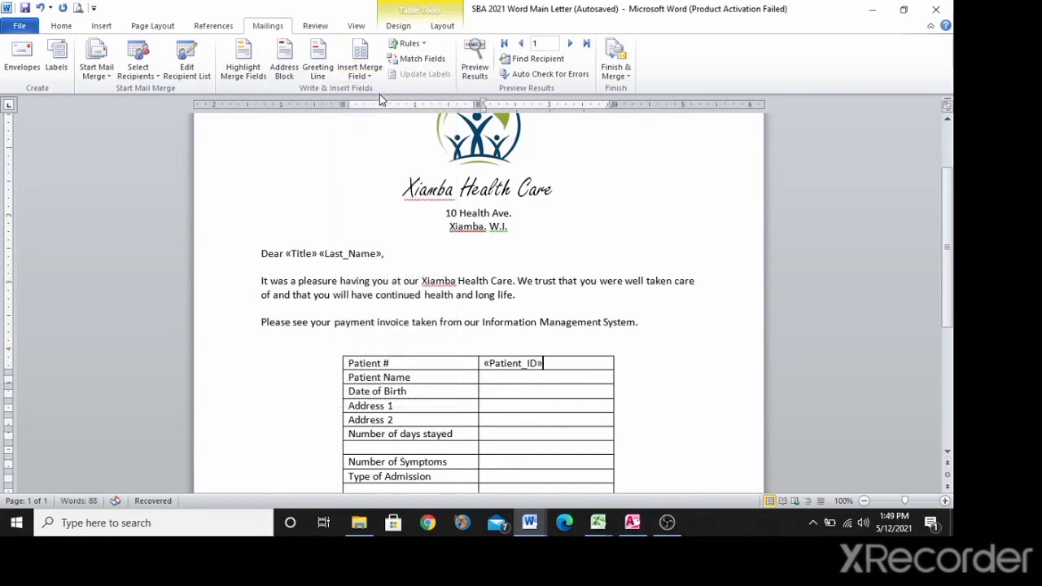
# Insert the Title, First_Name and Last_Name merge fields, separated by spaces, beside Patient Name and widen the table's second column to fit them on one line.
pyautogui.click(515, 378)
pyautogui.click(369, 79)
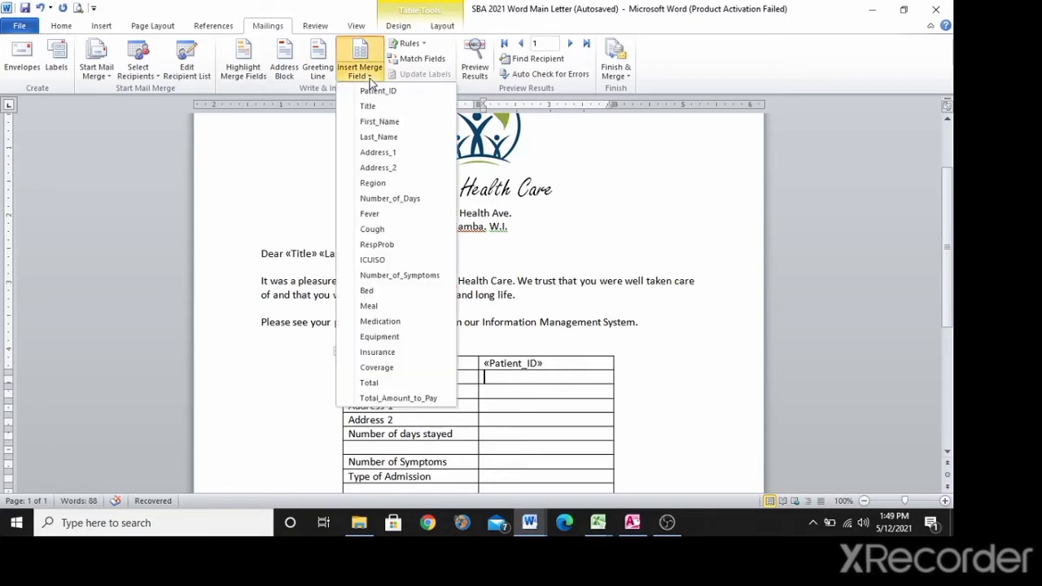
pyautogui.click(370, 106)
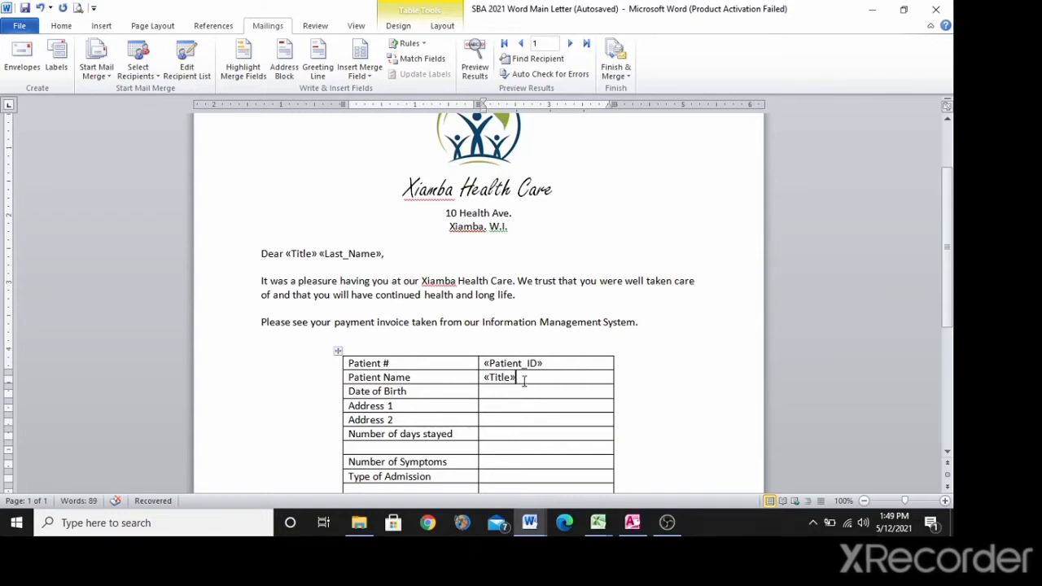
pyautogui.click(362, 79)
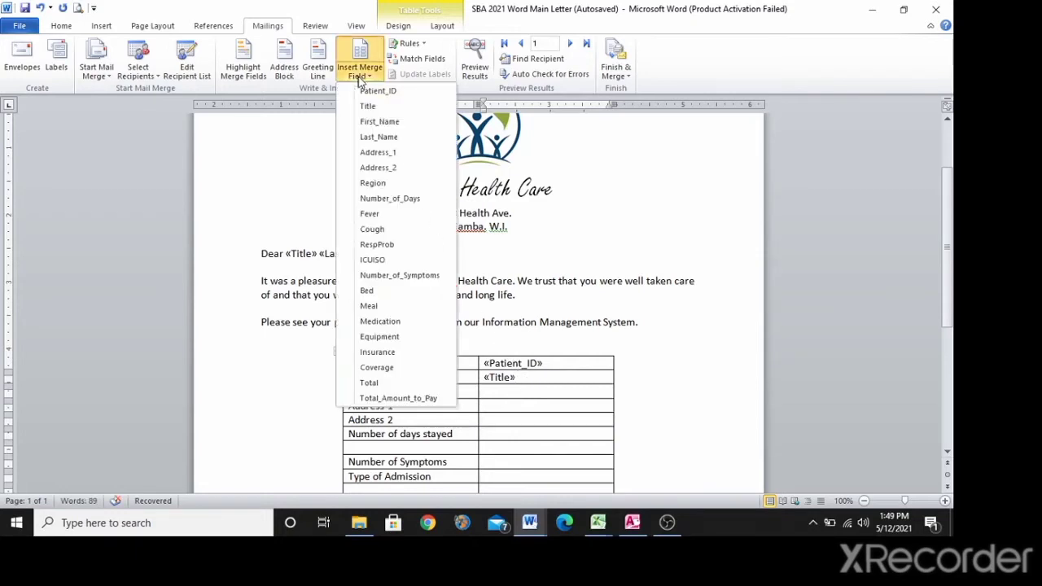
pyautogui.click(394, 124)
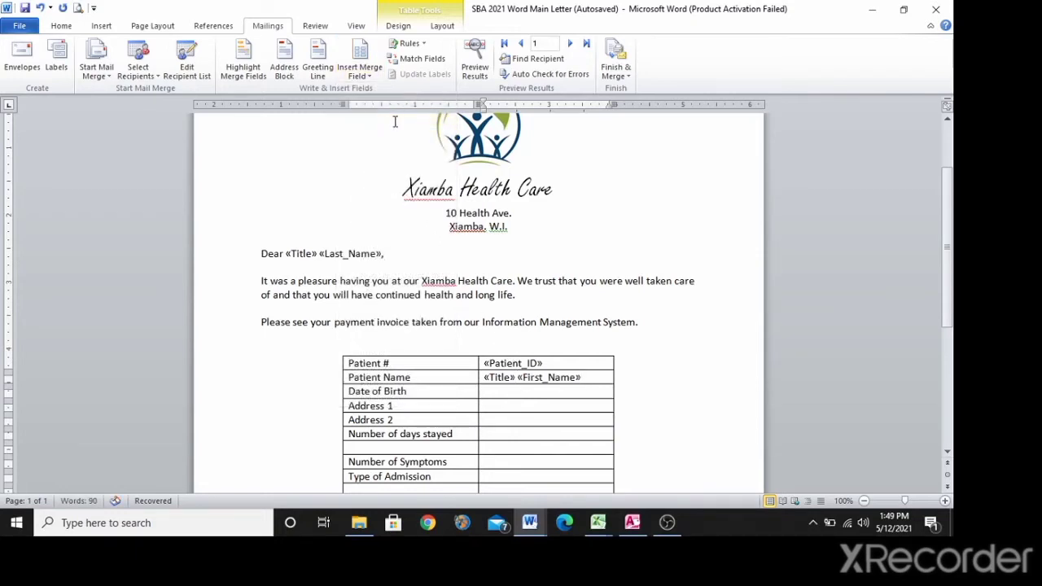
pyautogui.click(363, 72)
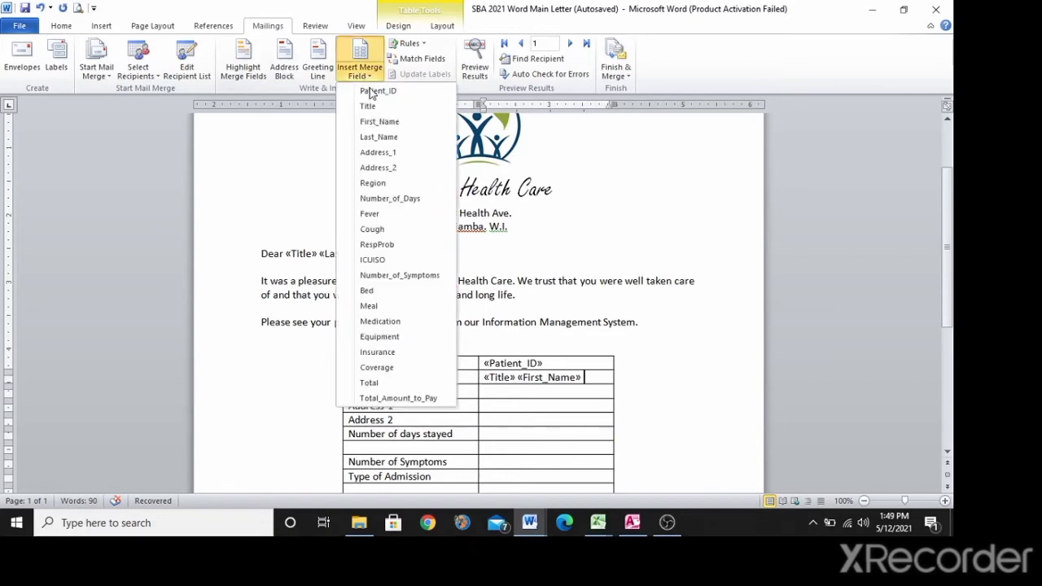
pyautogui.click(384, 136)
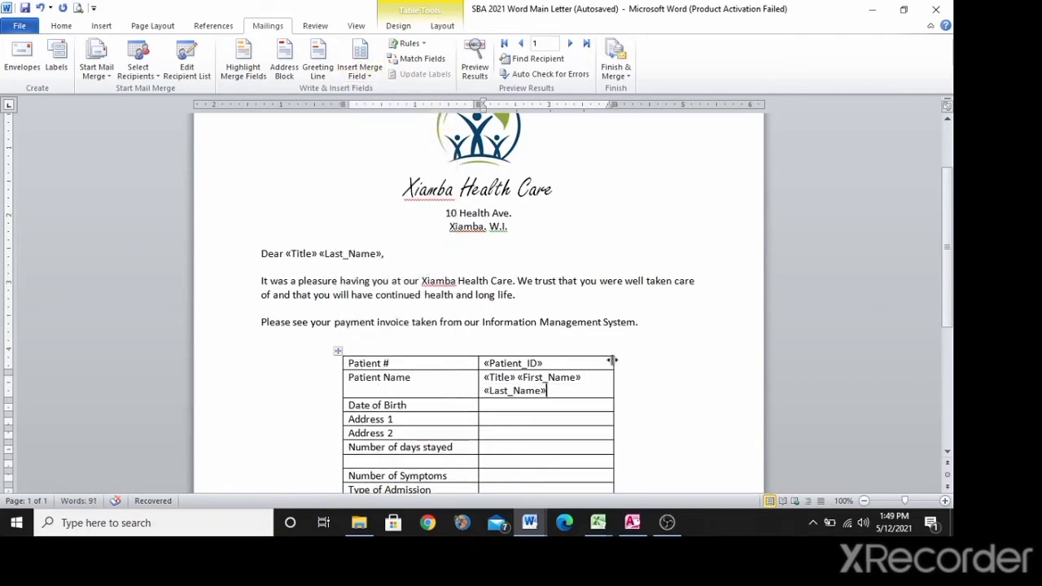
pyautogui.moveTo(615, 360); pyautogui.dragTo(691, 366)
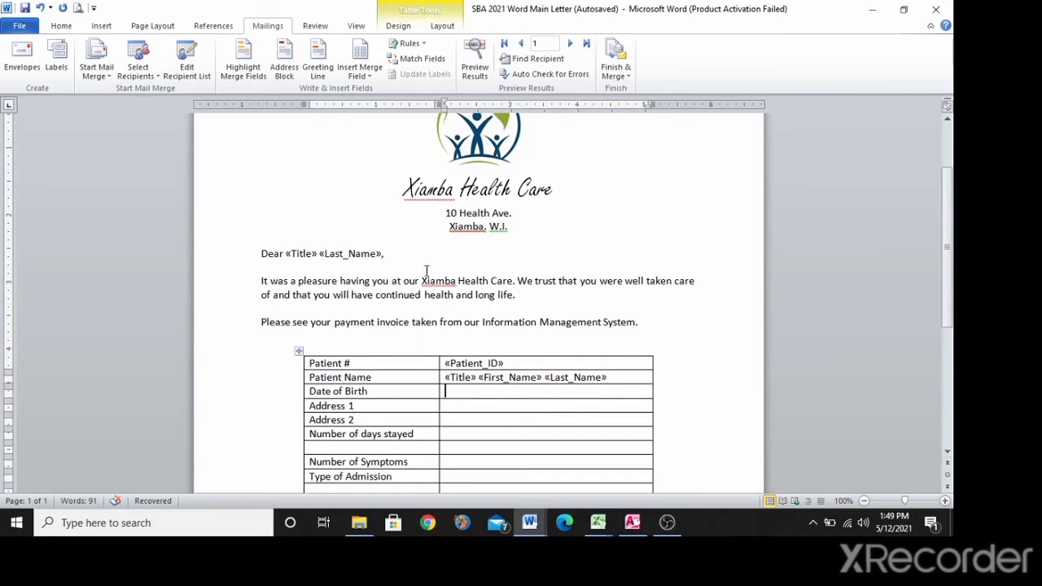
# Insert the Address_1, Address_2 and Number_of_Days merge fields beside Address 1, Address 2 and Number of days stayed, leaving Date of Birth blank.
pyautogui.click(364, 70)
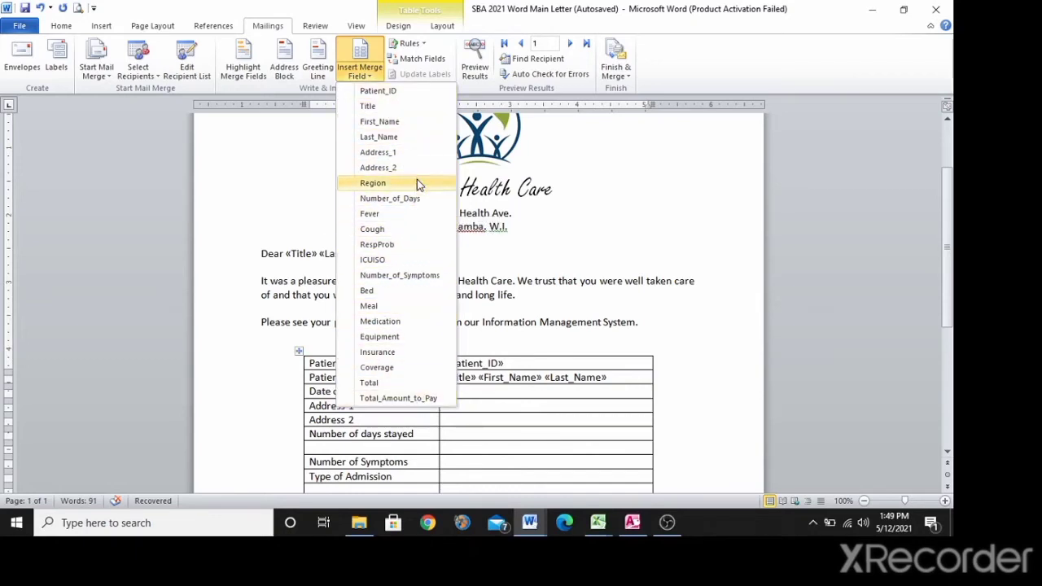
pyautogui.click(593, 299)
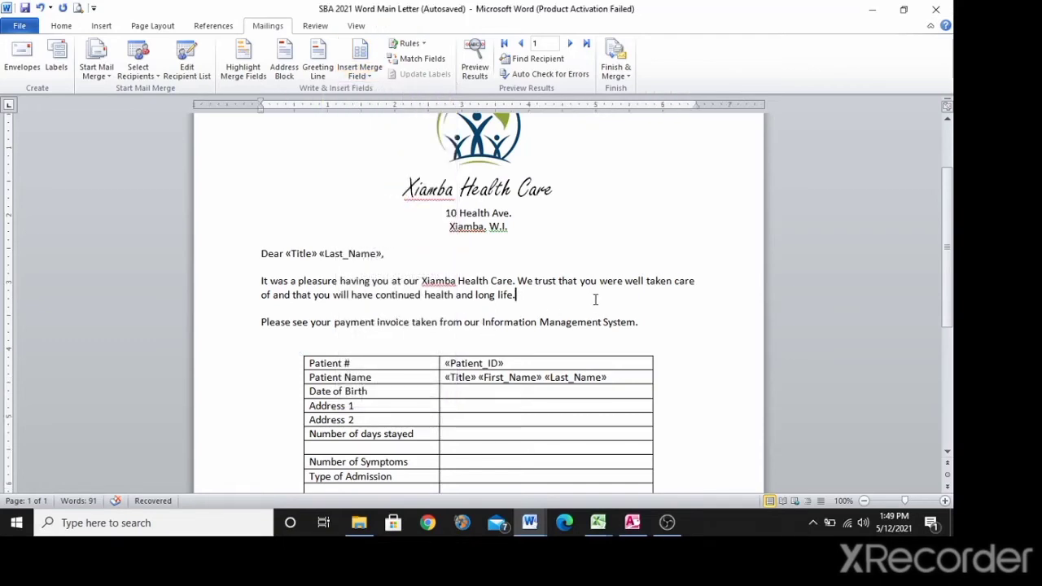
pyautogui.click(456, 409)
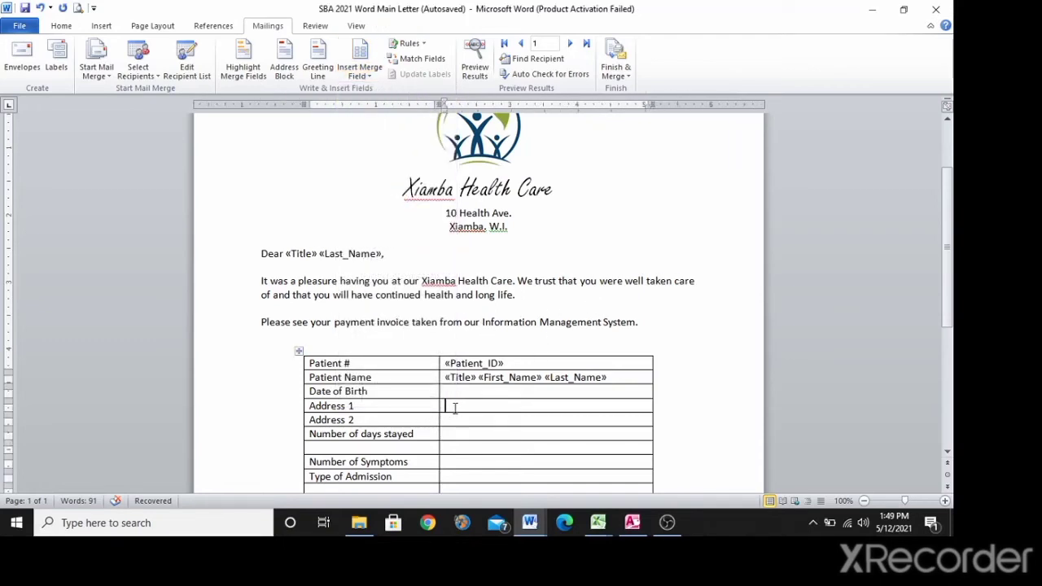
pyautogui.click(359, 72)
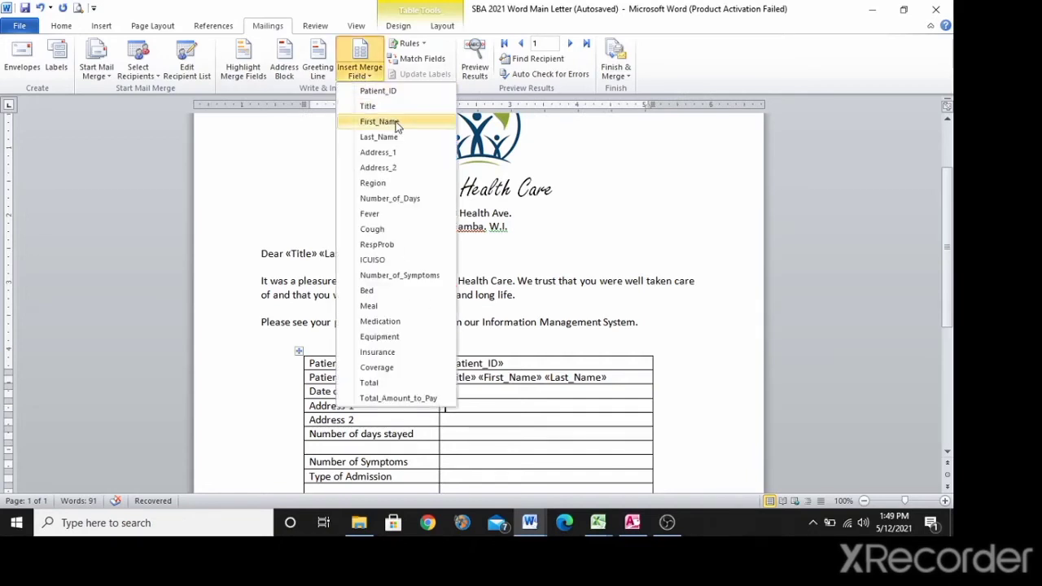
pyautogui.click(418, 155)
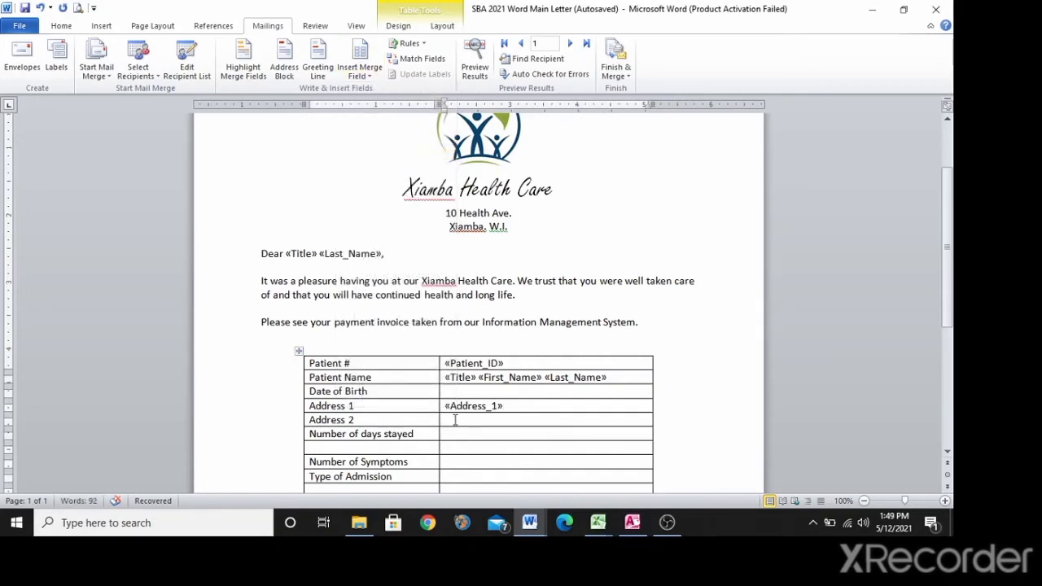
pyautogui.click(359, 72)
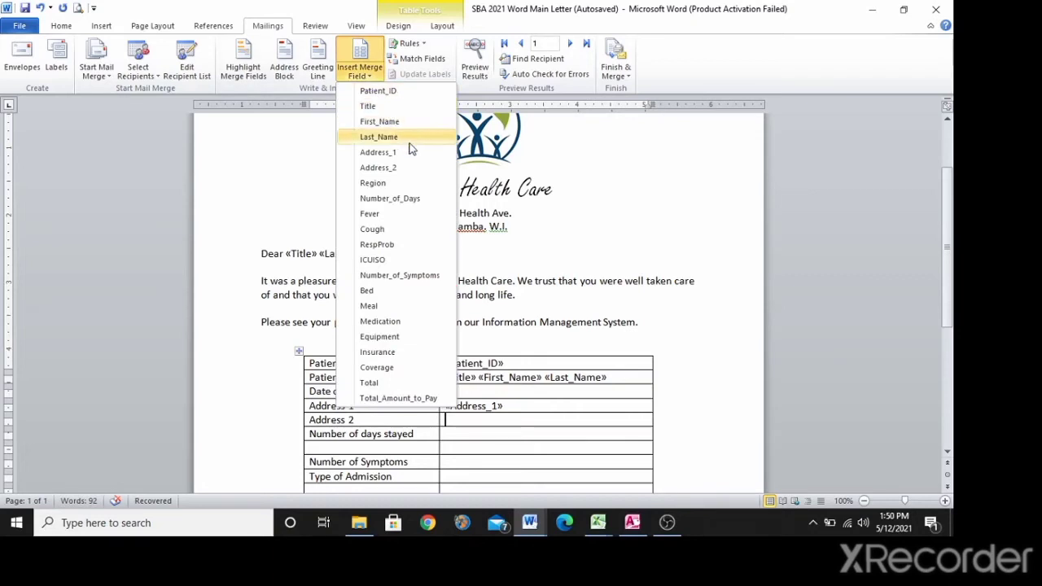
pyautogui.click(417, 167)
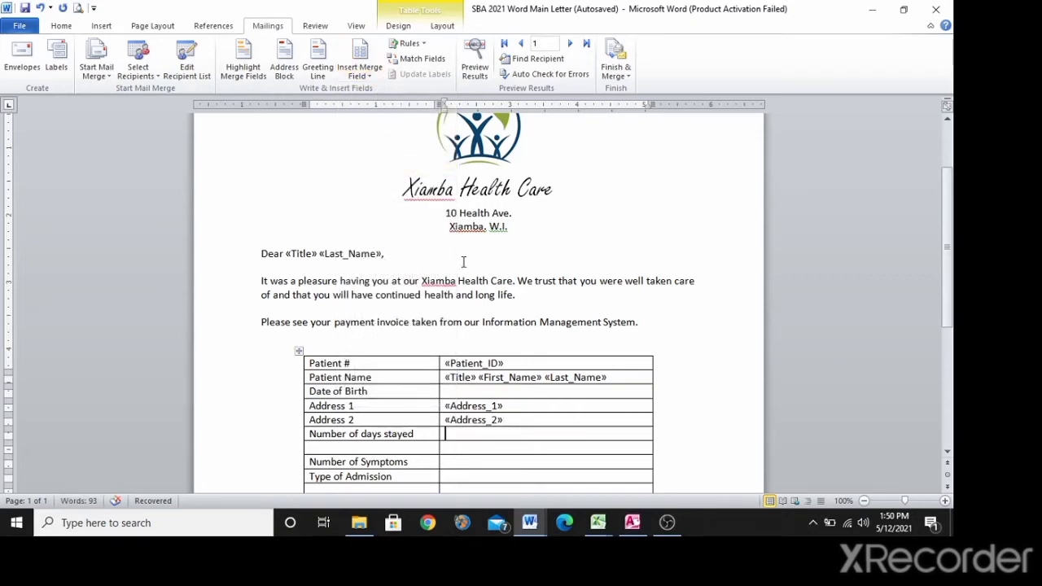
pyautogui.click(359, 72)
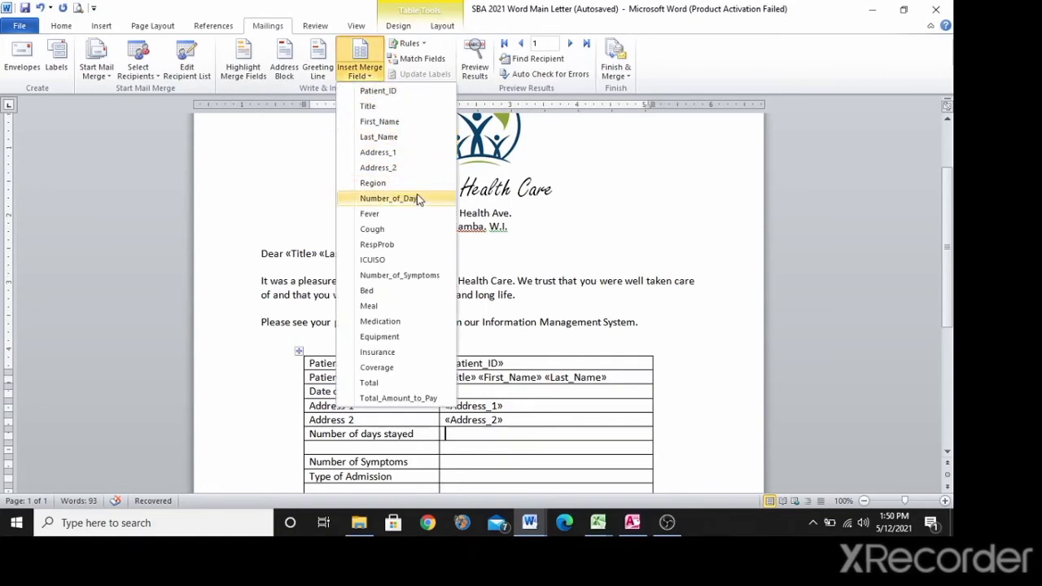
pyautogui.click(390, 198)
# Insert the Number_of_Symptoms merge field beside Number of Symptoms and the ICUISO field beside Type of Admission.
pyautogui.scroll(-3, 418, 244)
pyautogui.click(460, 350)
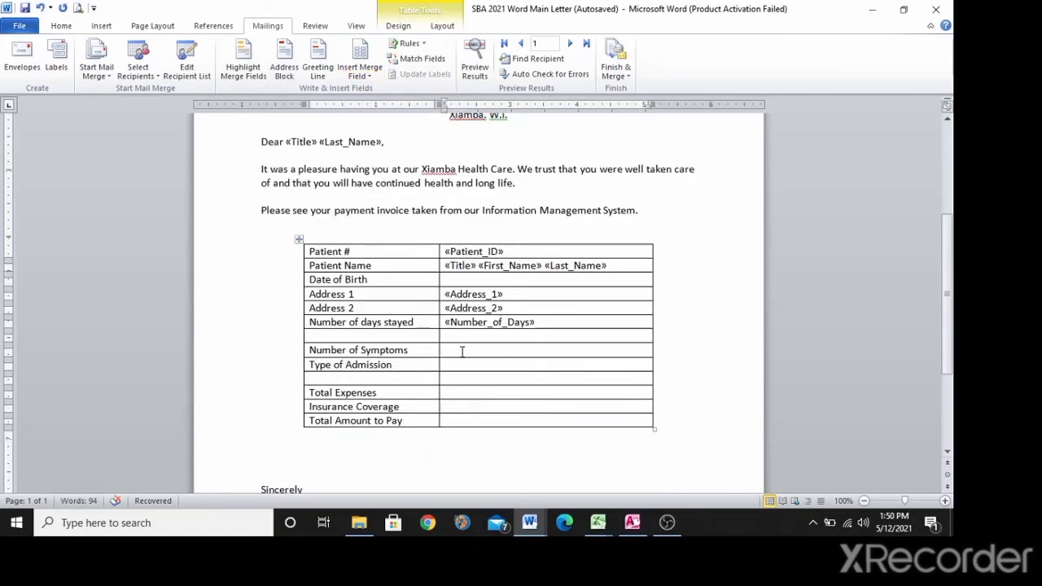
pyautogui.click(360, 70)
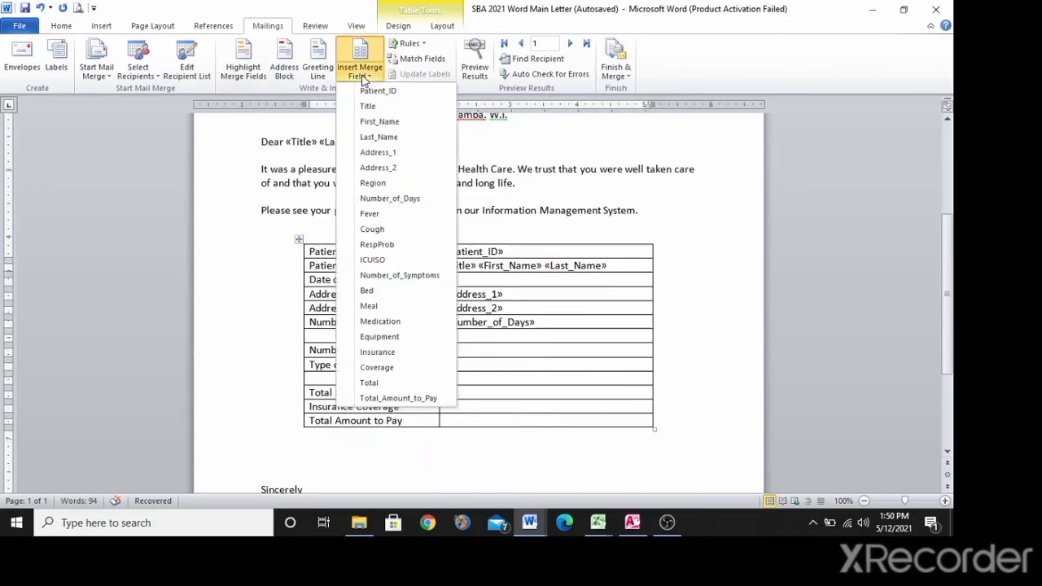
pyautogui.click(432, 277)
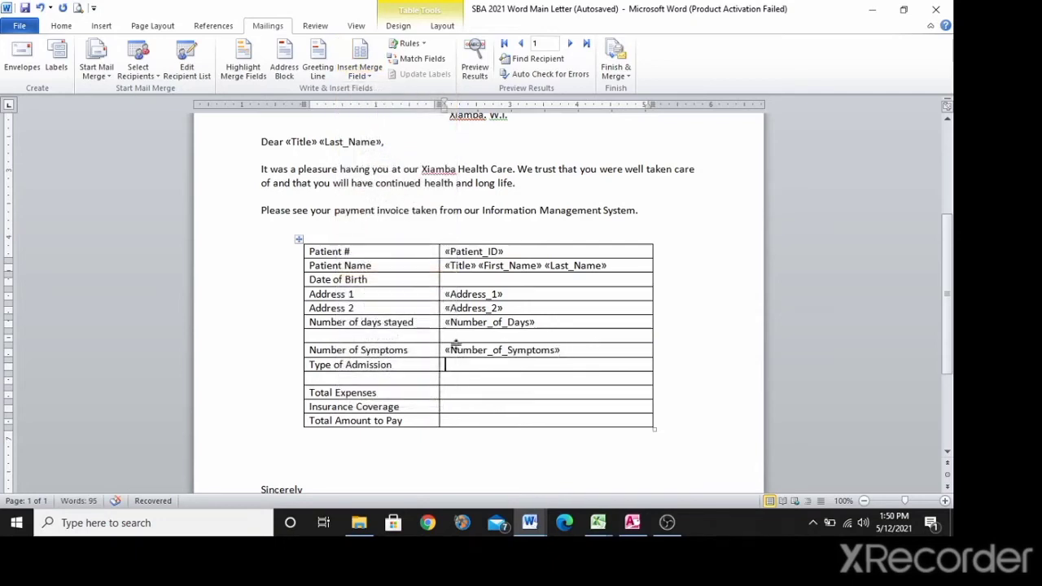
pyautogui.click(362, 70)
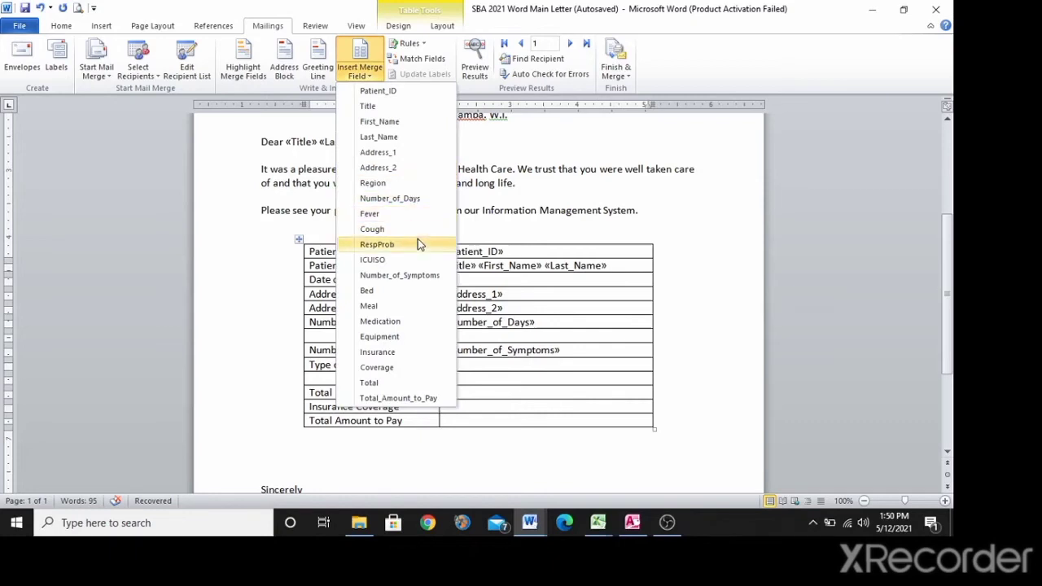
pyautogui.click(421, 260)
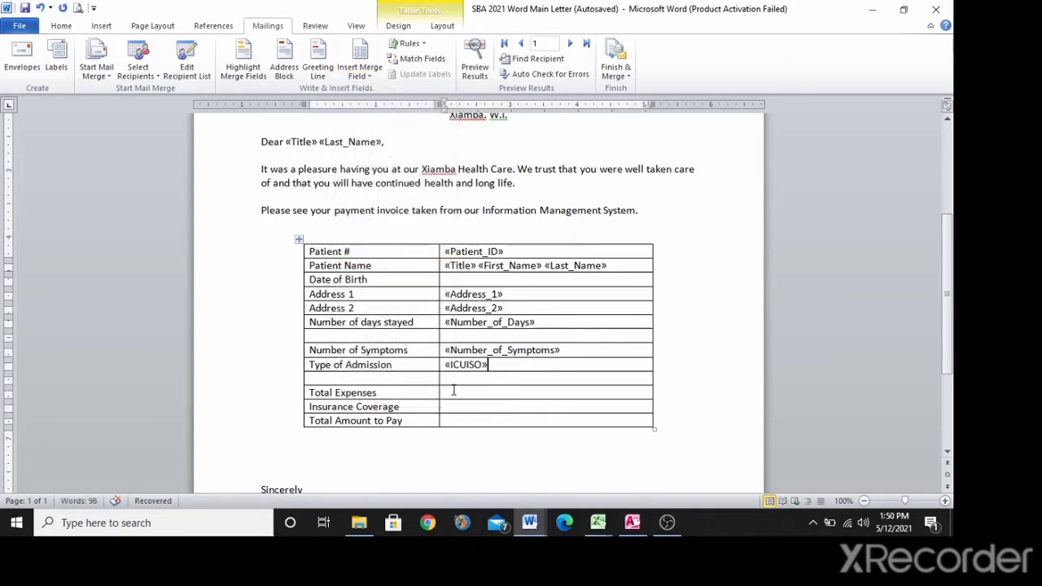
# Insert the Total, Coverage and Total_Amount_to_Pay merge fields beside Total Expenses, Insurance Coverage and Total Amount to Pay.
pyautogui.click(362, 70)
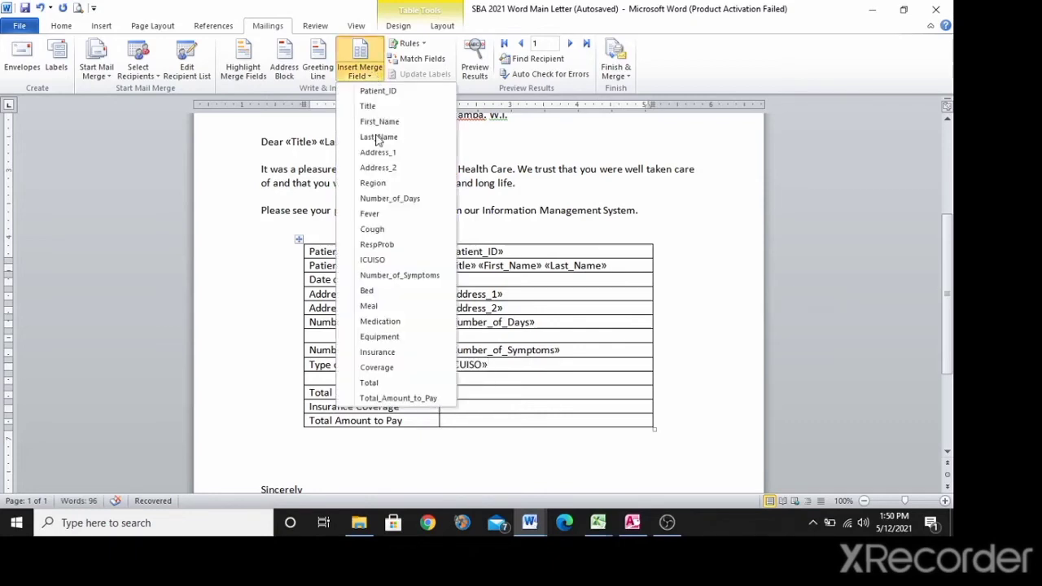
pyautogui.click(417, 382)
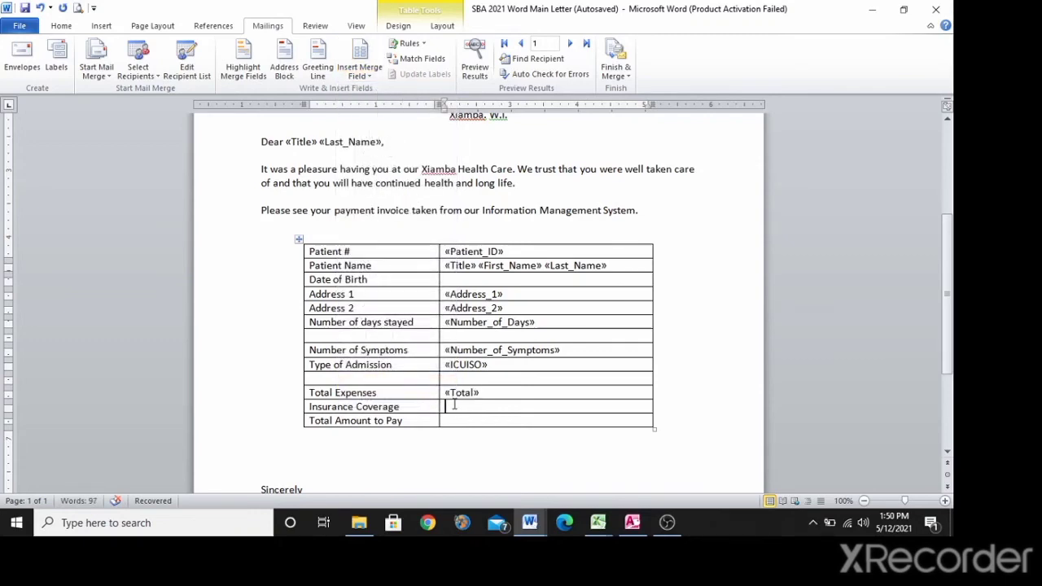
pyautogui.click(361, 72)
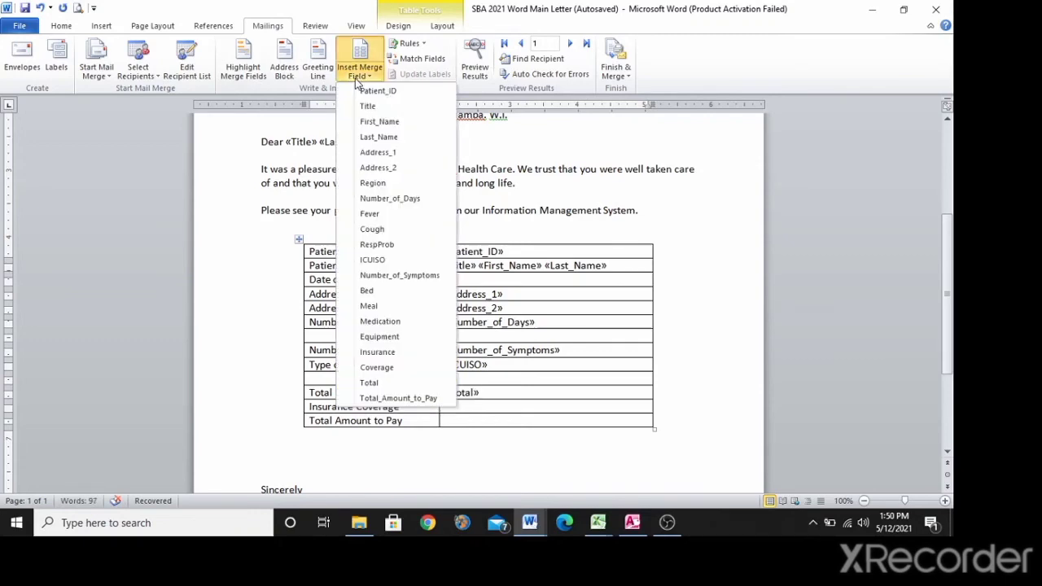
pyautogui.click(428, 368)
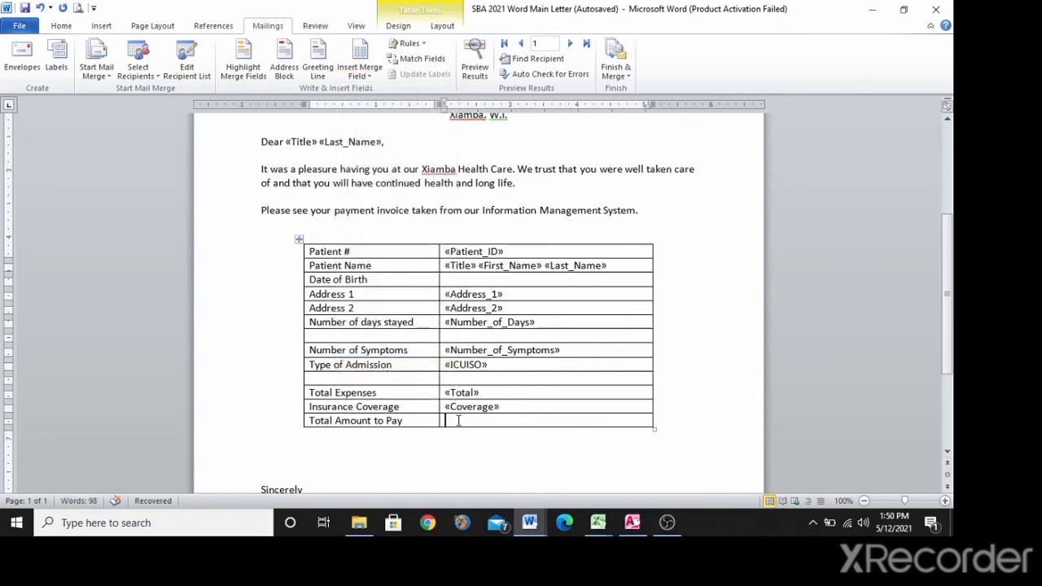
pyautogui.click(364, 74)
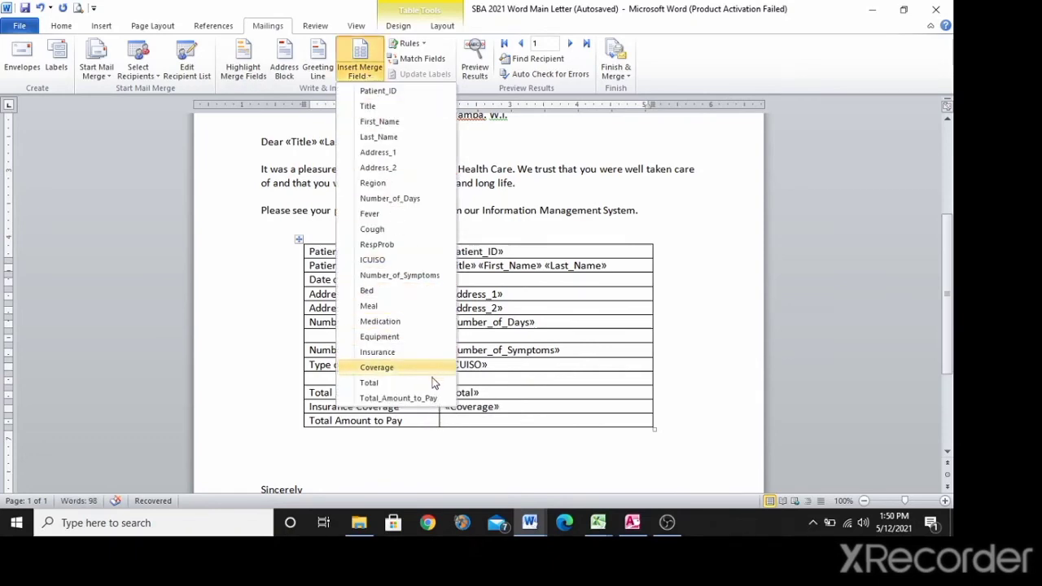
pyautogui.click(419, 398)
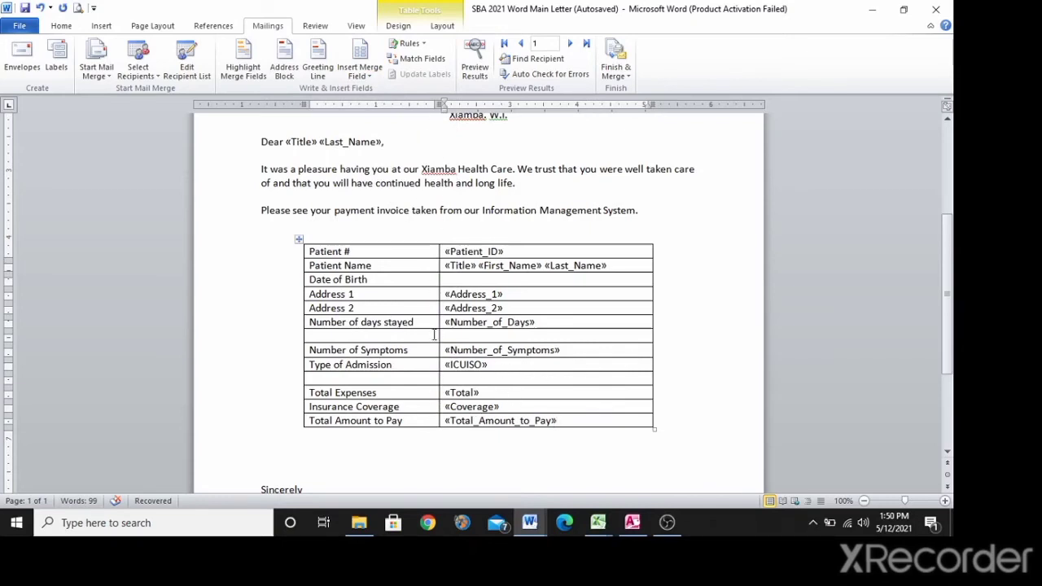
# Preview the merged invoice table for the first recipient, then return to the merge field view.
pyautogui.click(361, 72)
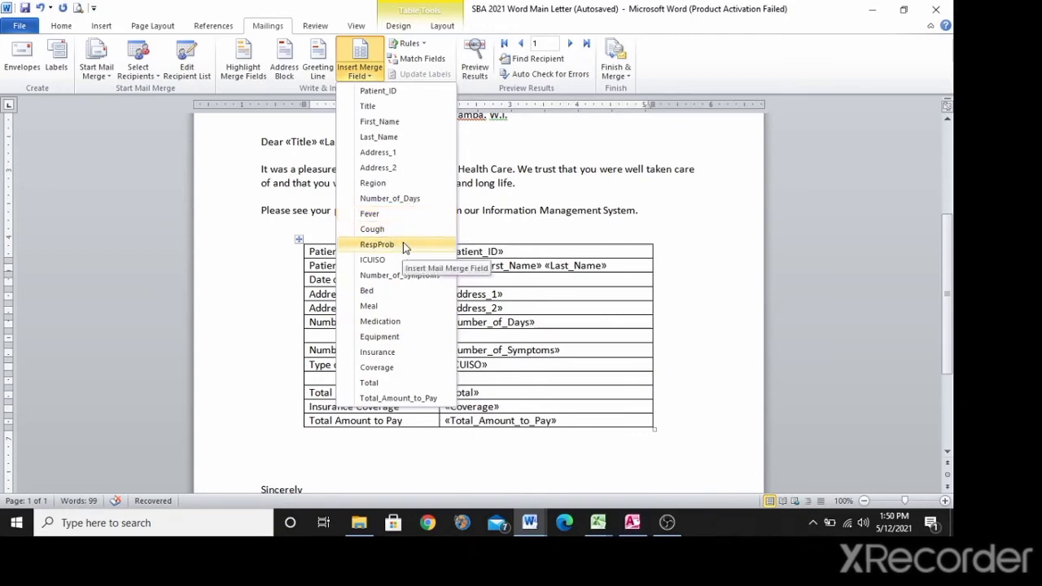
pyautogui.click(639, 375)
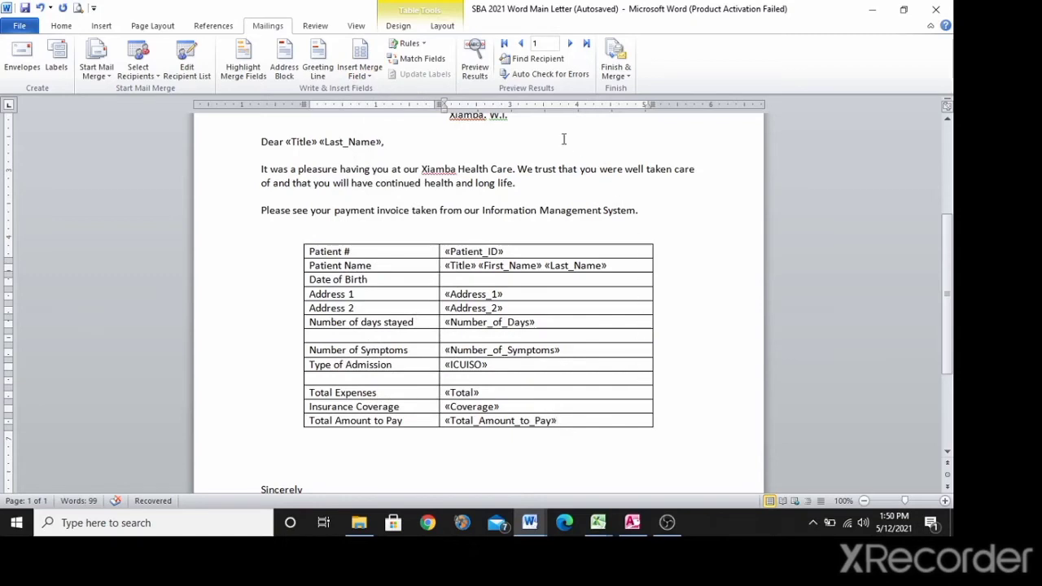
pyautogui.click(478, 63)
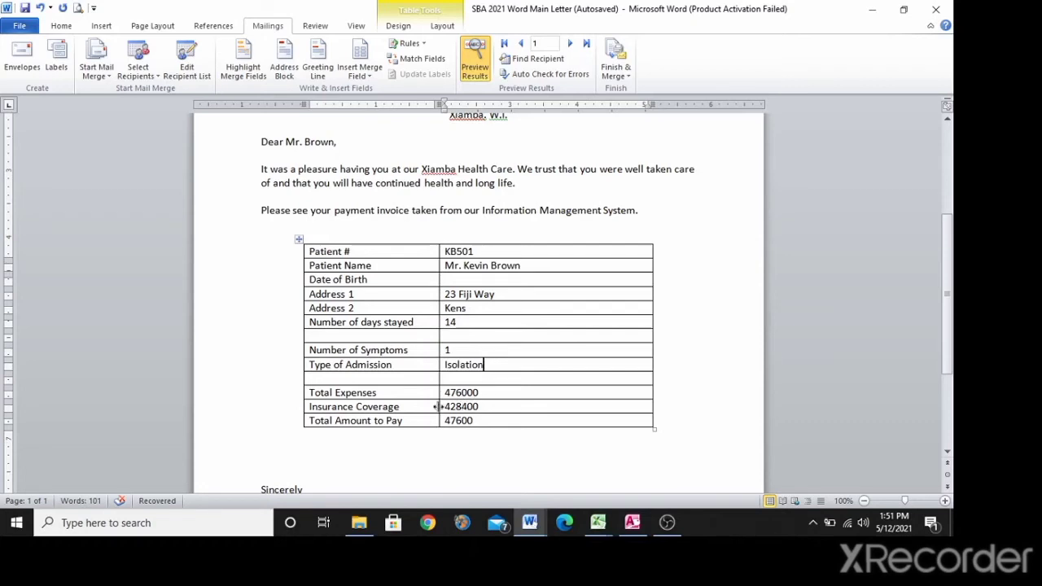
pyautogui.click(474, 55)
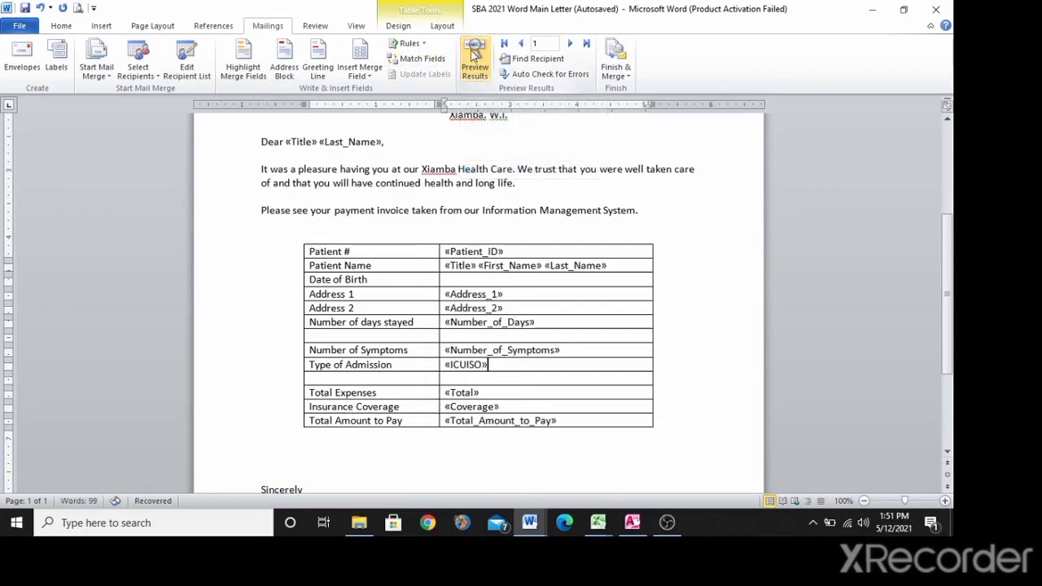
# Add a $ sign before the Total, Coverage and Total_Amount_to_Pay merge fields in the invoice table.
pyautogui.click(447, 395)
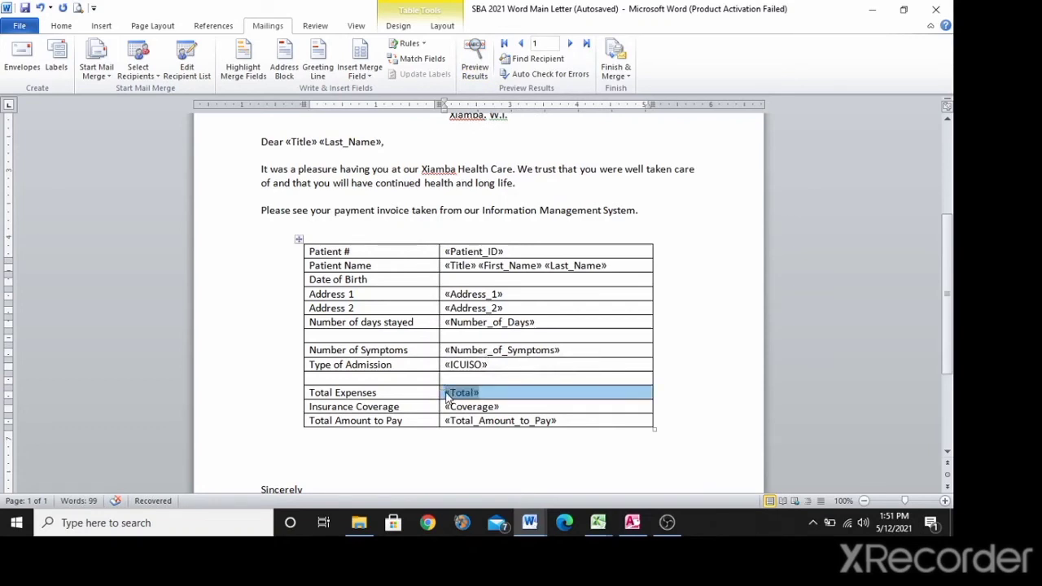
pyautogui.click(447, 395)
pyautogui.write('$')
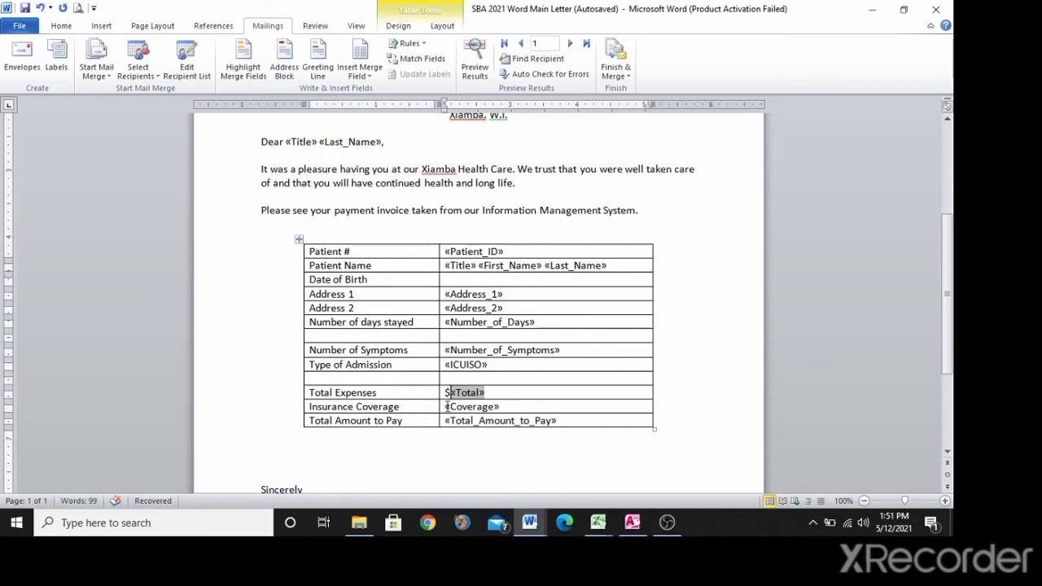
pyautogui.click(446, 406)
pyautogui.write('$')
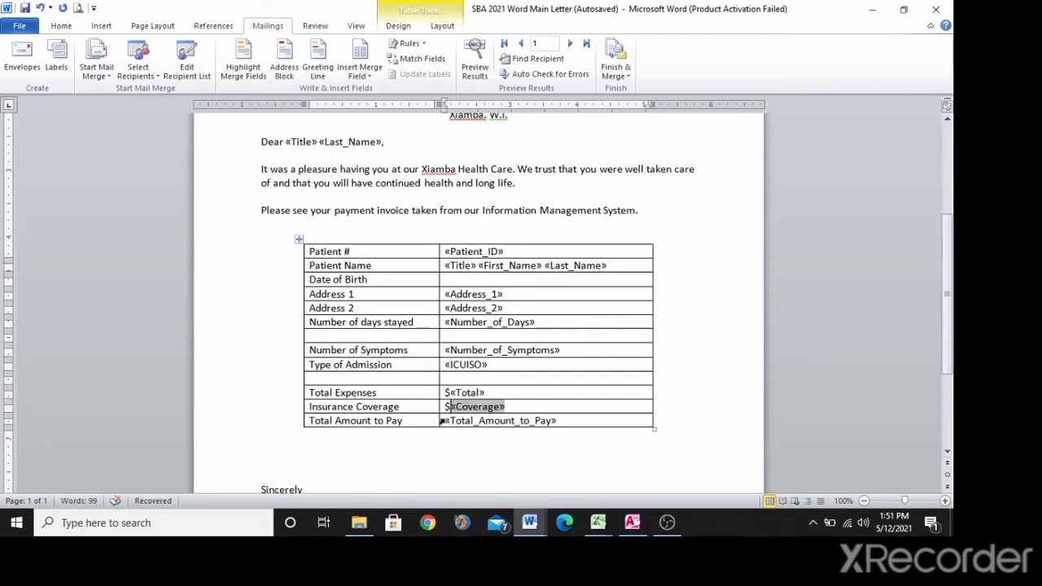
pyautogui.click(446, 420)
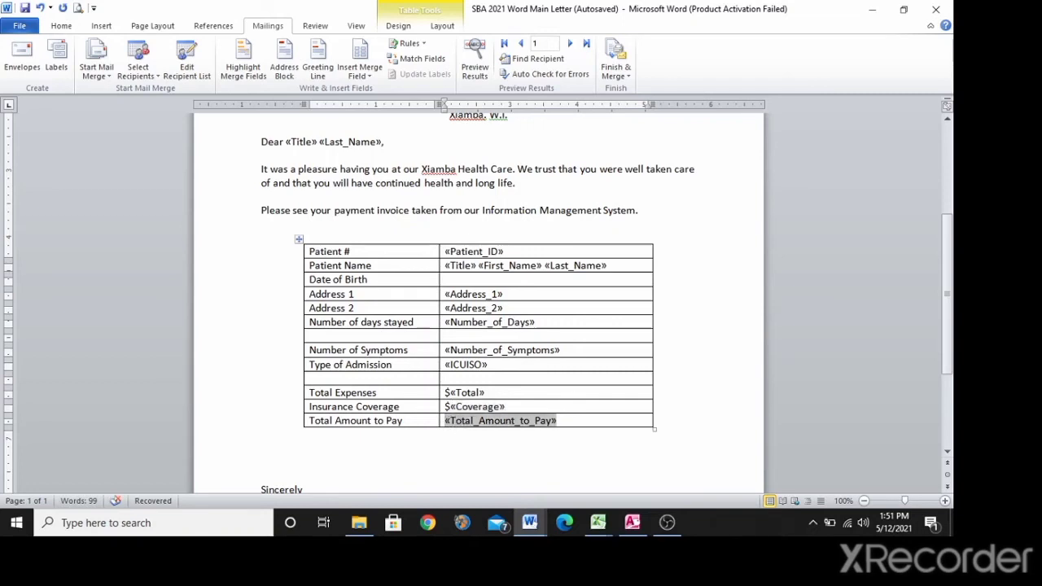
pyautogui.write('$')
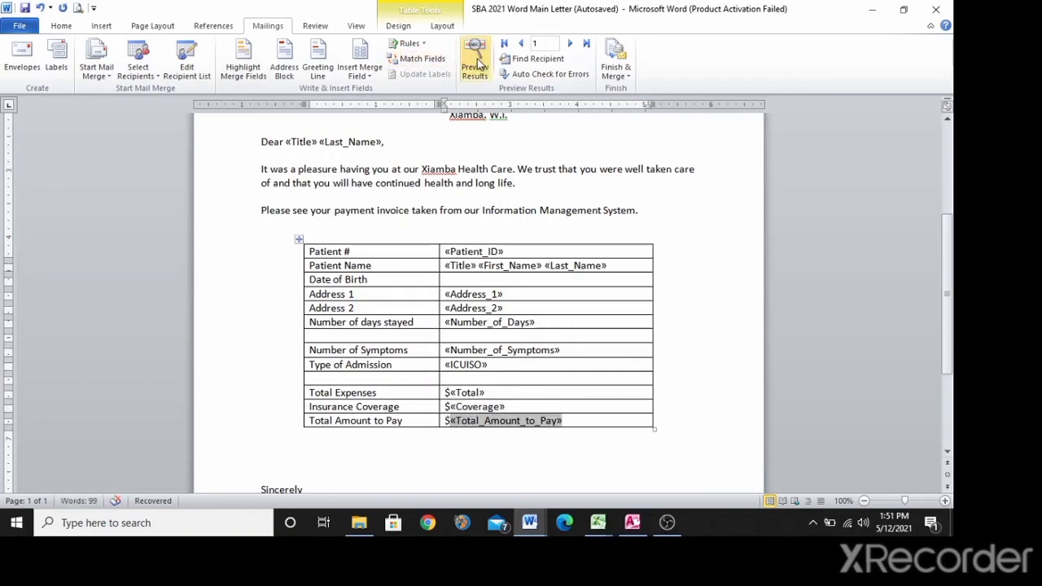
# Preview the merged letters for the first three recipients, then go back to the first and check its invoice table and signature block.
pyautogui.click(476, 64)
pyautogui.click(557, 442)
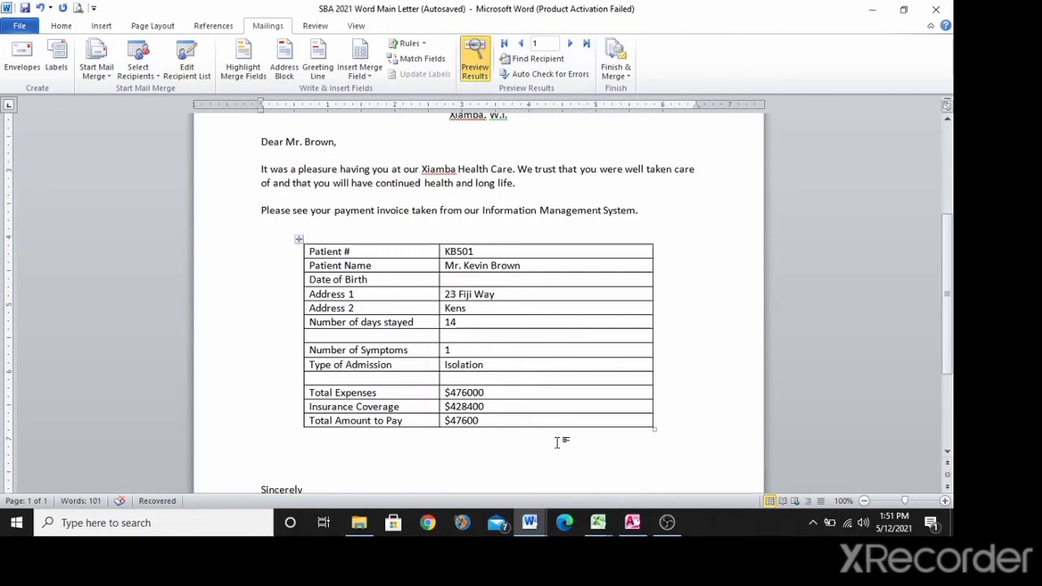
pyautogui.keyDown('ctrl'); pyautogui.scroll(-1, 557, 442); pyautogui.keyUp('ctrl')
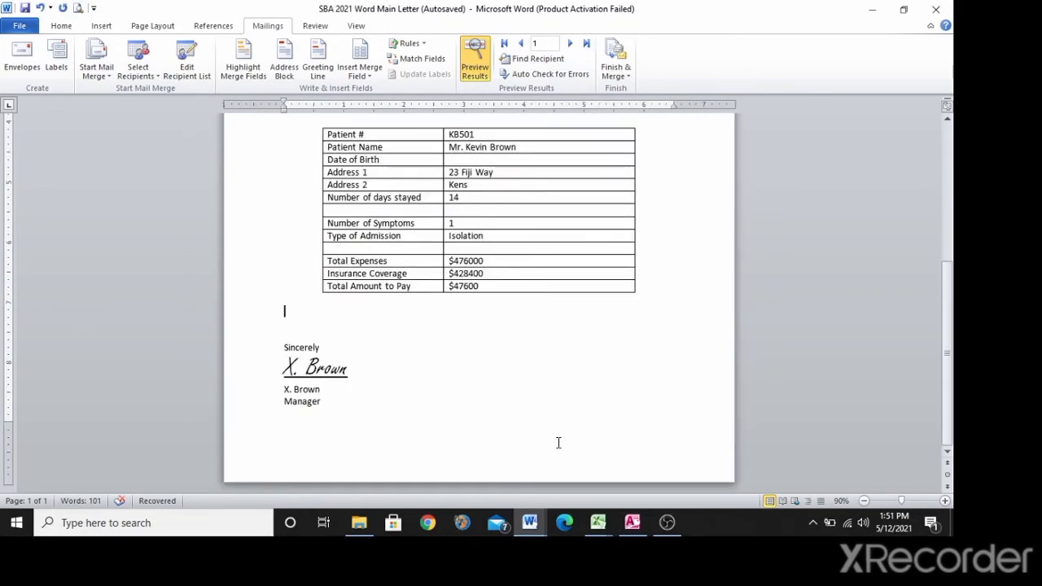
pyautogui.scroll(2, 558, 442)
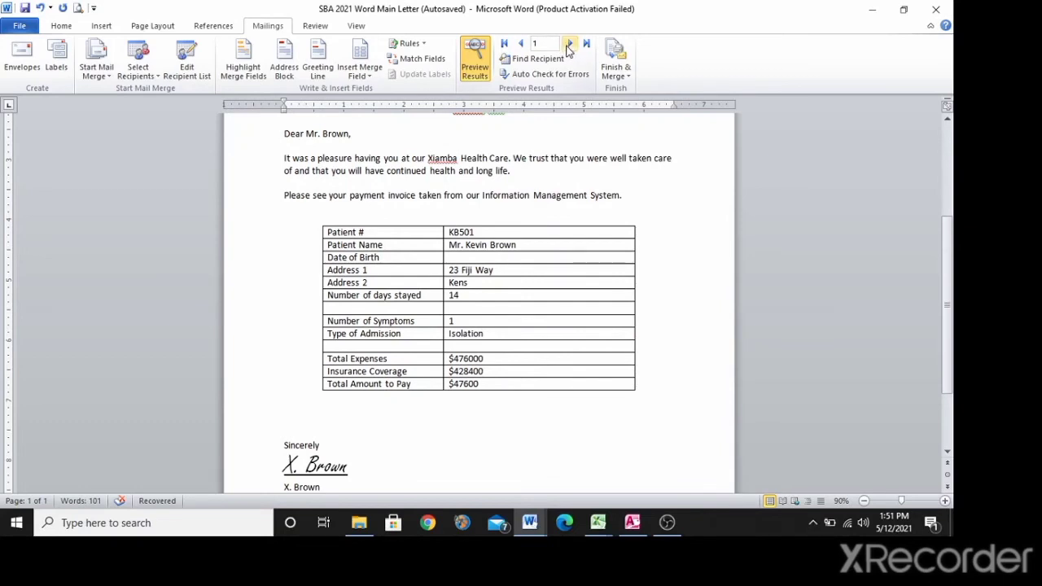
pyautogui.click(568, 44)
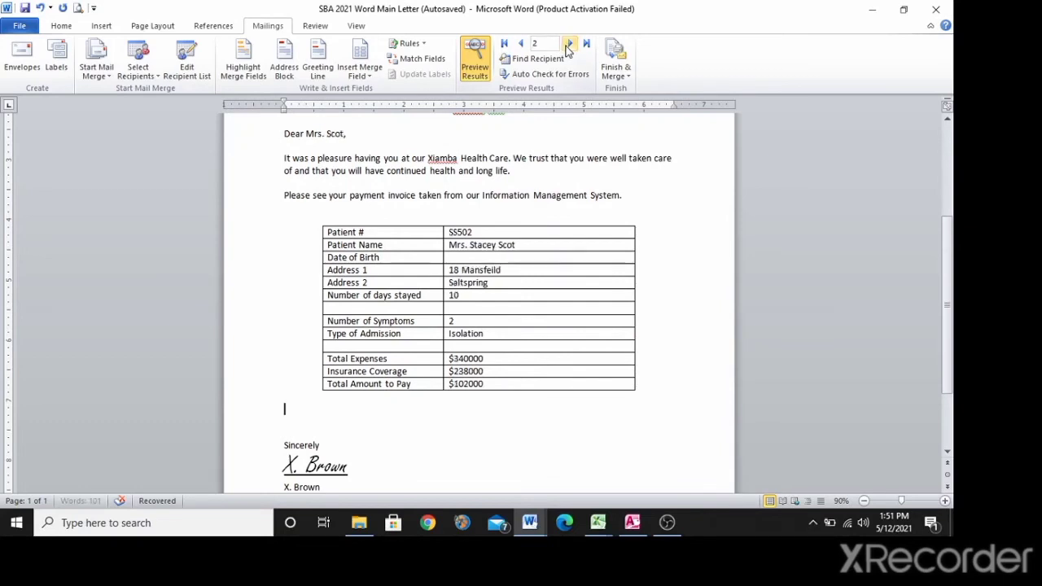
pyautogui.click(522, 44)
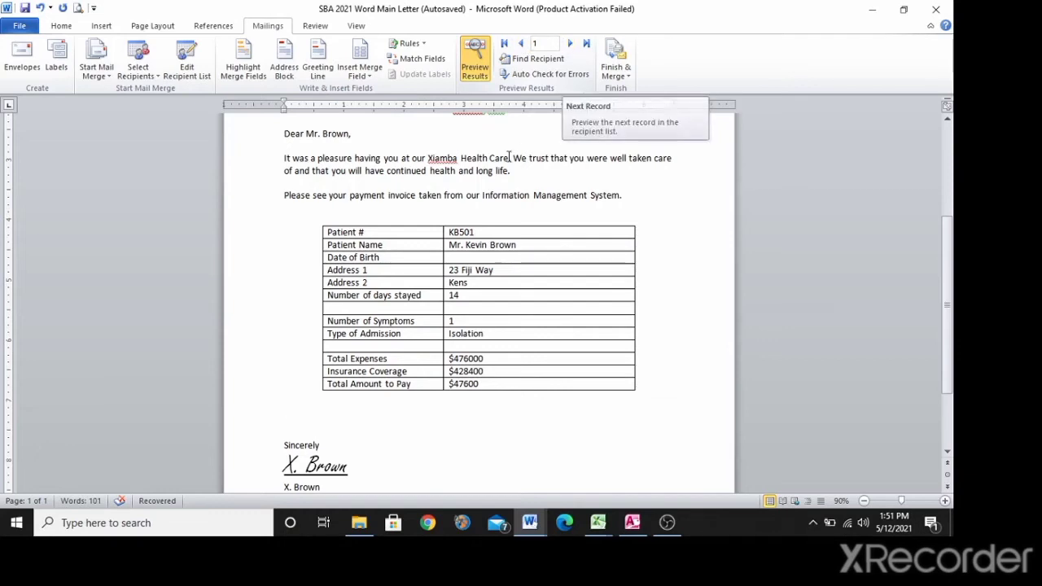
pyautogui.click(570, 45)
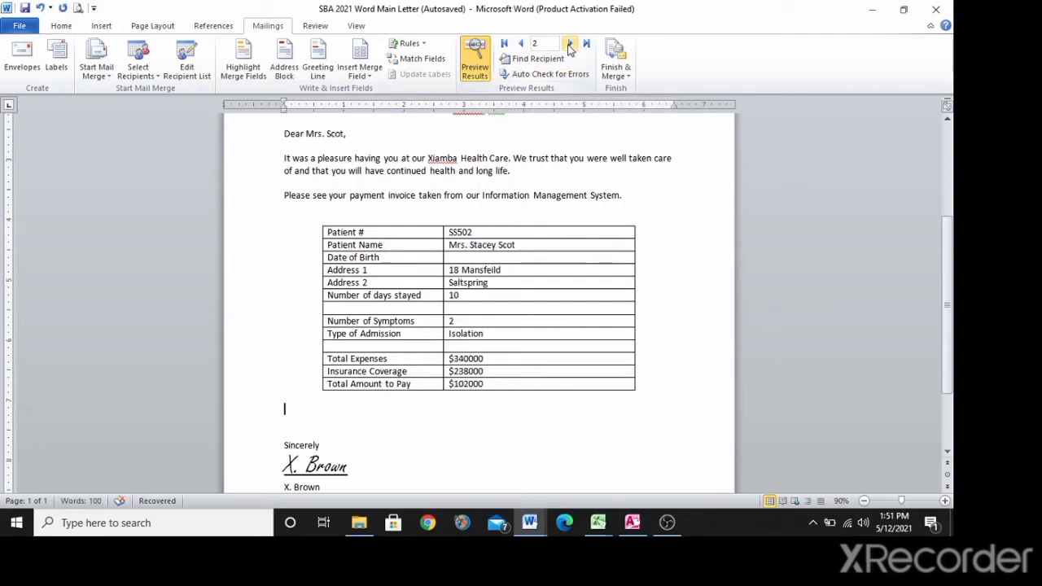
pyautogui.click(571, 45)
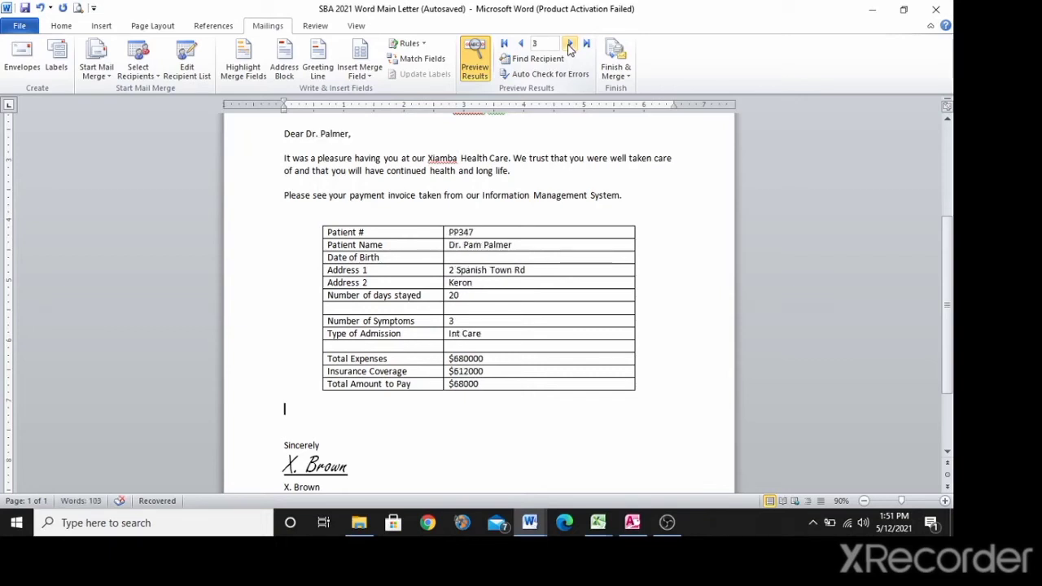
pyautogui.click(523, 44)
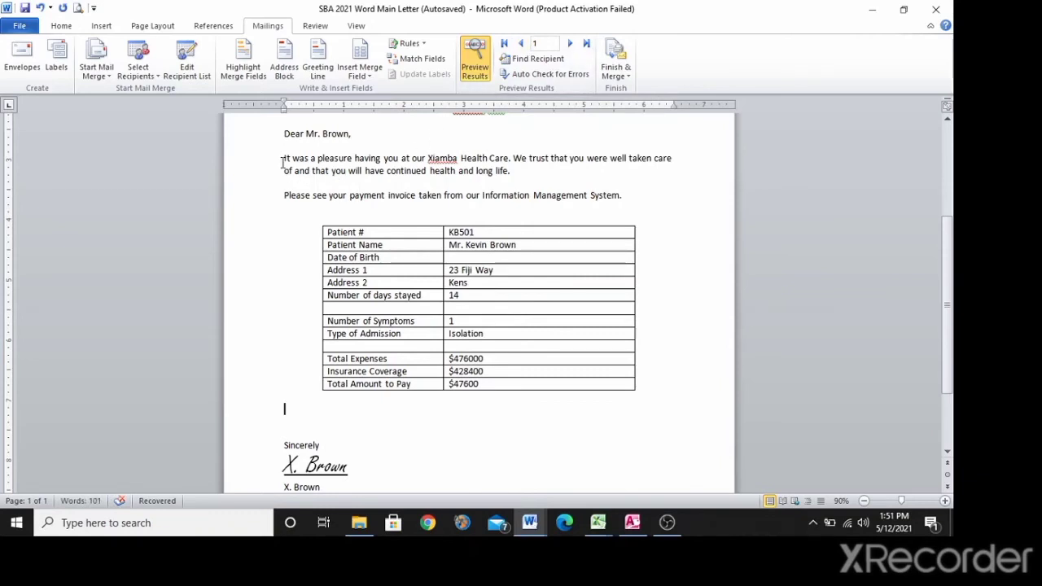
pyautogui.scroll(-2, 312, 204)
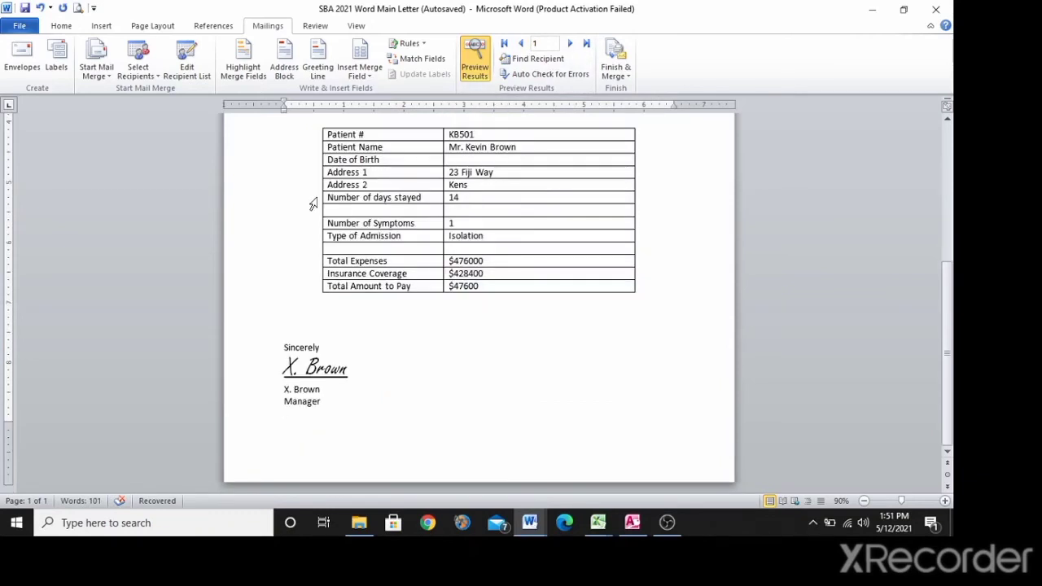
pyautogui.scroll(2, 316, 200)
pyautogui.scroll(-2, 321, 197)
pyautogui.scroll(2, 322, 199)
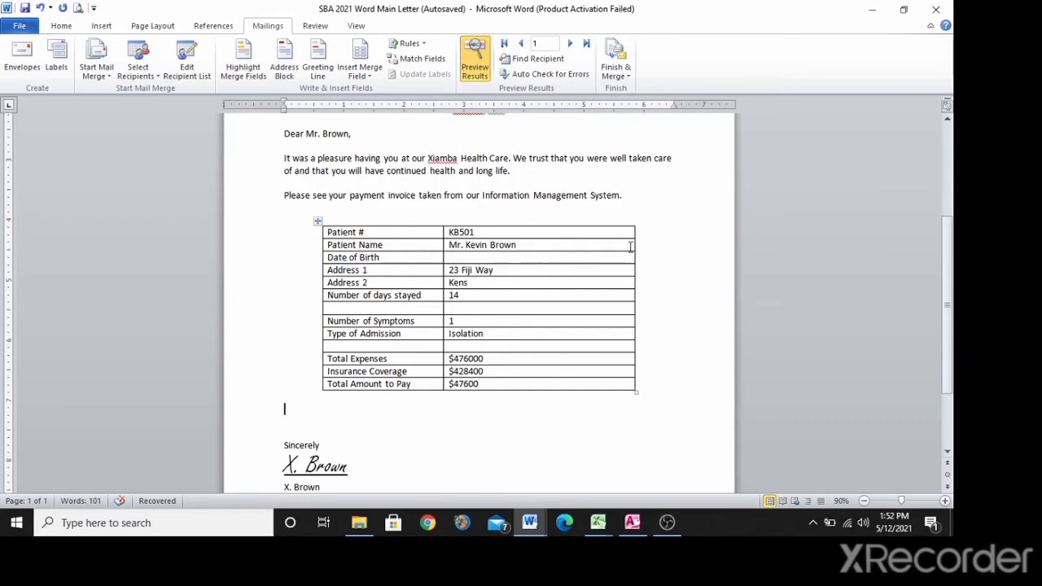
# Narrow the invoice table's value column and make all the row labels in the label column bold.
pyautogui.moveTo(633, 231); pyautogui.dragTo(554, 233)
pyautogui.moveTo(440, 379); pyautogui.dragTo(383, 231)
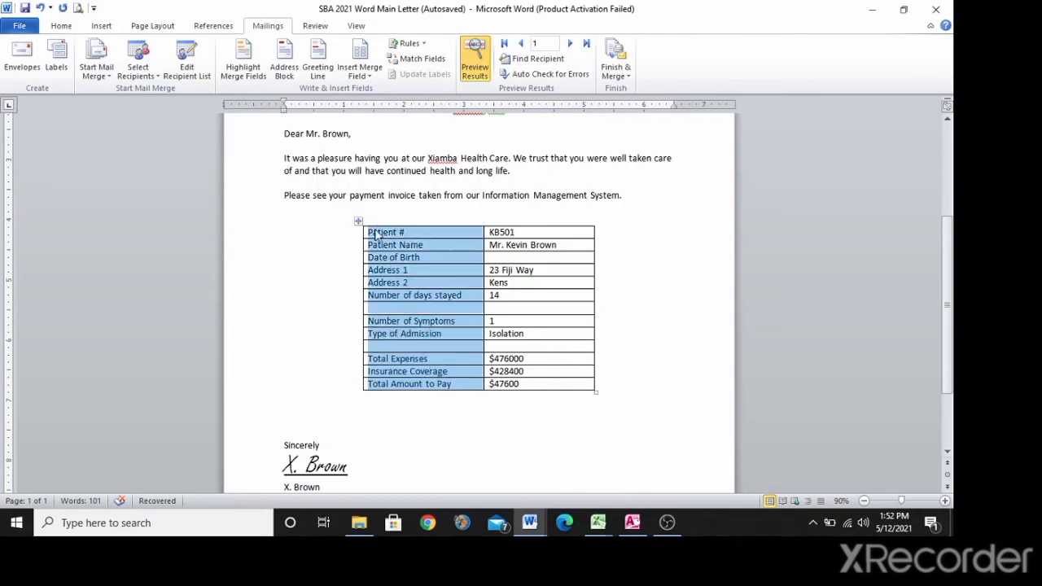
pyautogui.click(65, 27)
pyautogui.click(116, 70)
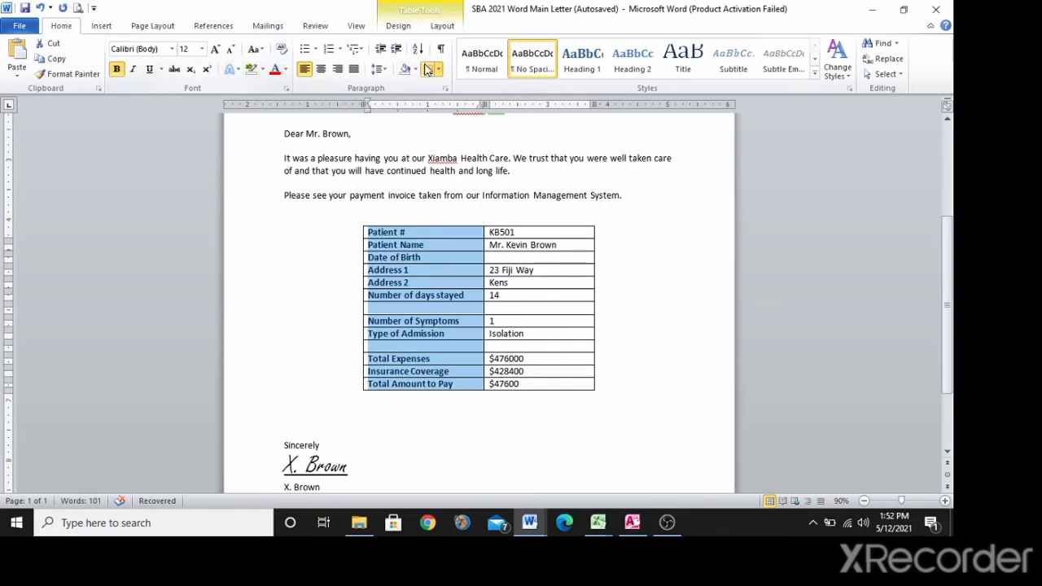
# Shade the invoice table's label column with a medium grey from the theme colors.
pyautogui.click(415, 69)
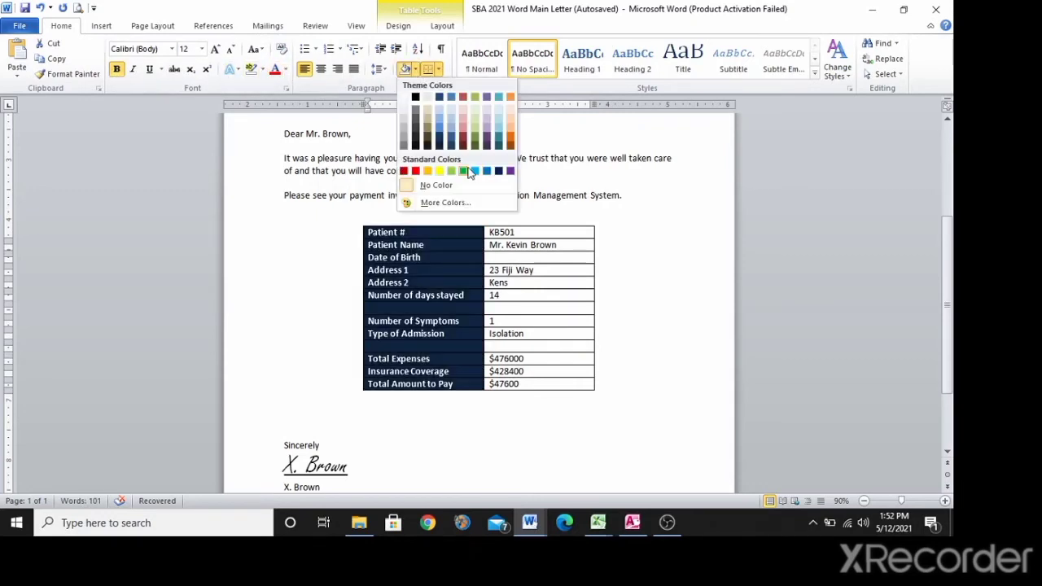
pyautogui.click(404, 130)
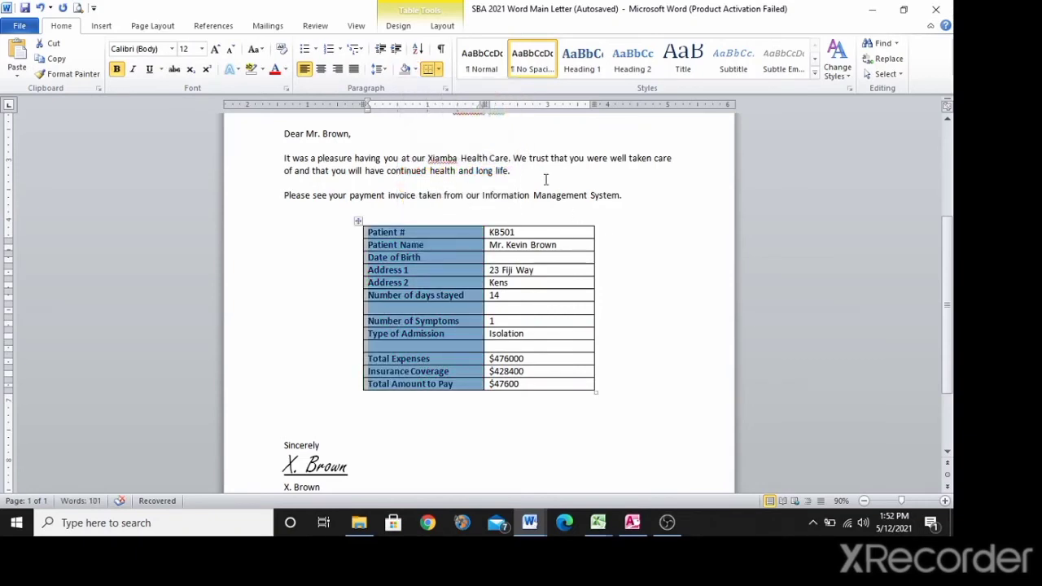
pyautogui.click(415, 69)
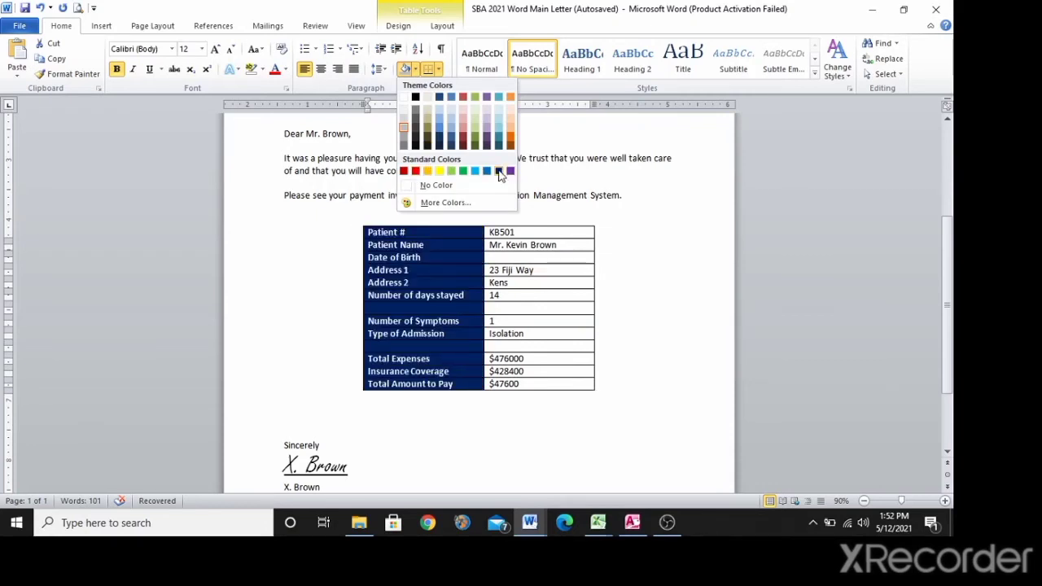
pyautogui.click(405, 131)
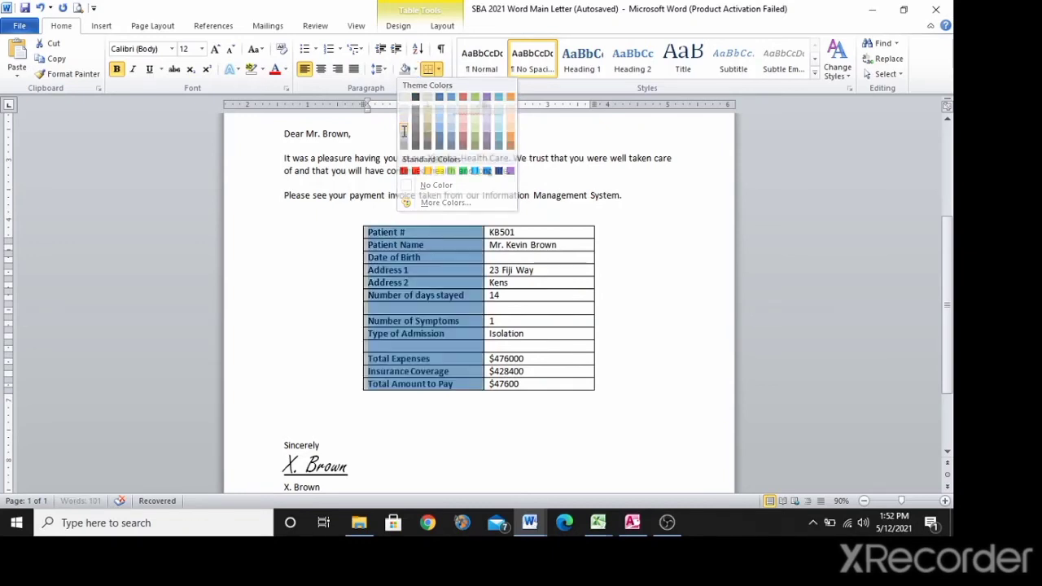
pyautogui.click(632, 226)
pyautogui.click(611, 287)
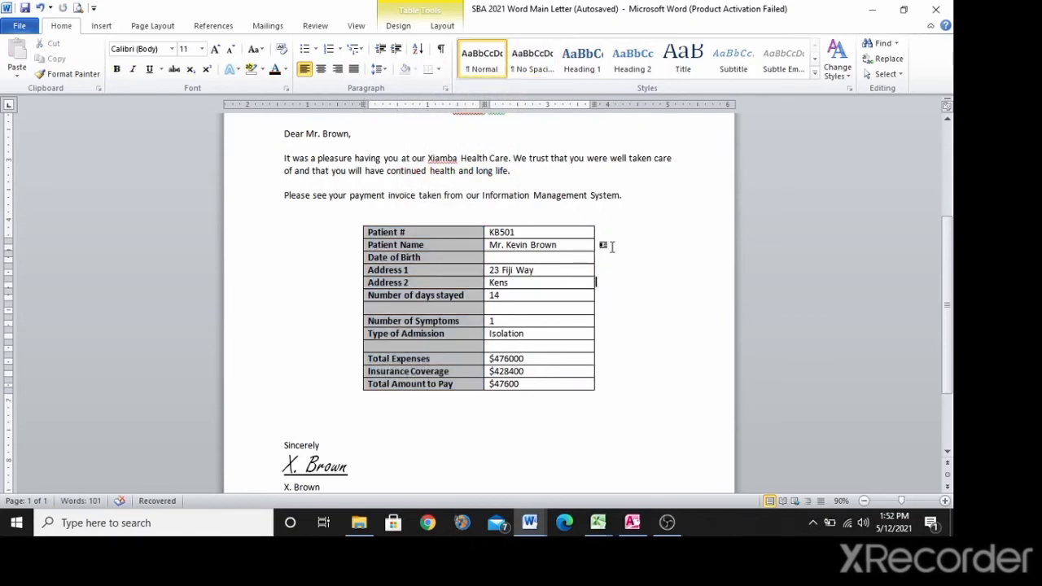
# Review the previewed letter's logo, clinic name and opening paragraph, then return to the merge field view.
pyautogui.scroll(5, 612, 214)
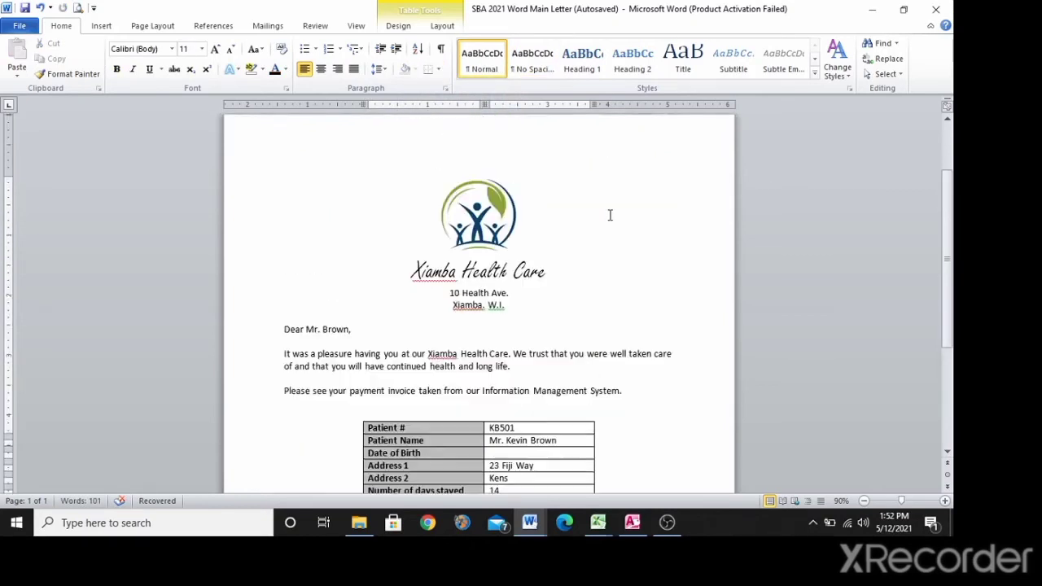
pyautogui.click(490, 219)
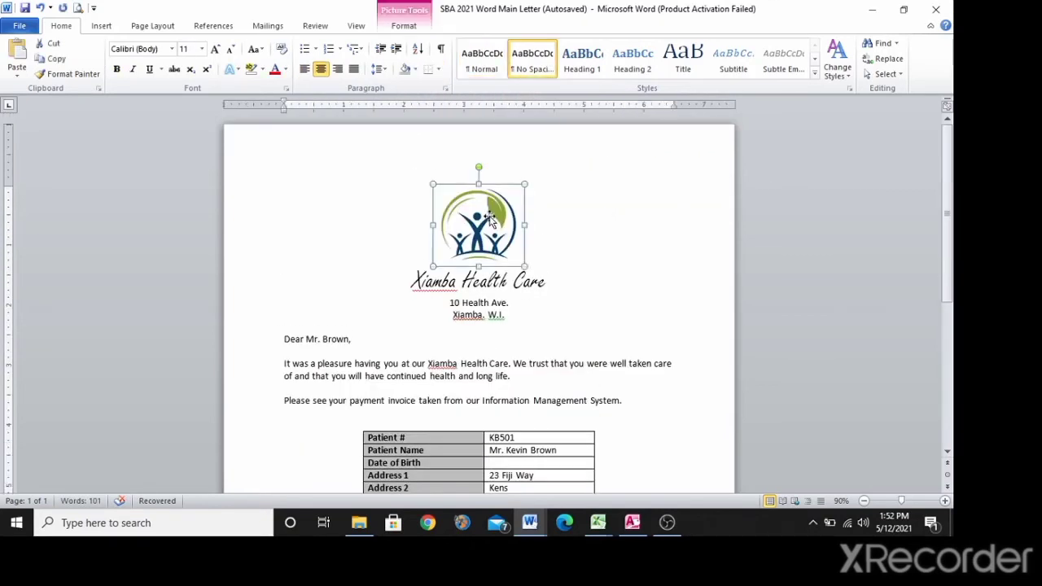
pyautogui.click(502, 285)
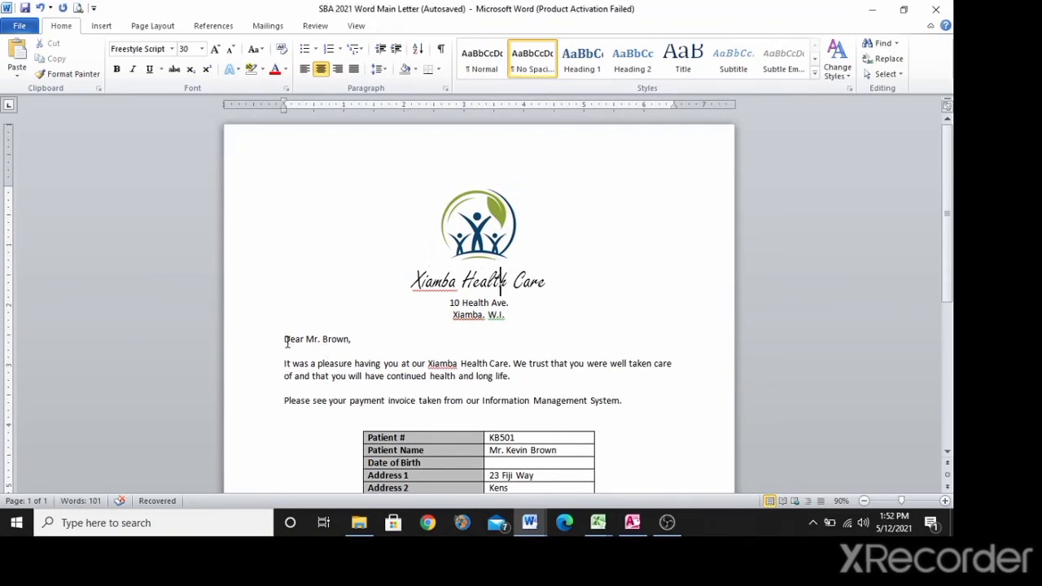
pyautogui.moveTo(282, 359); pyautogui.dragTo(525, 377)
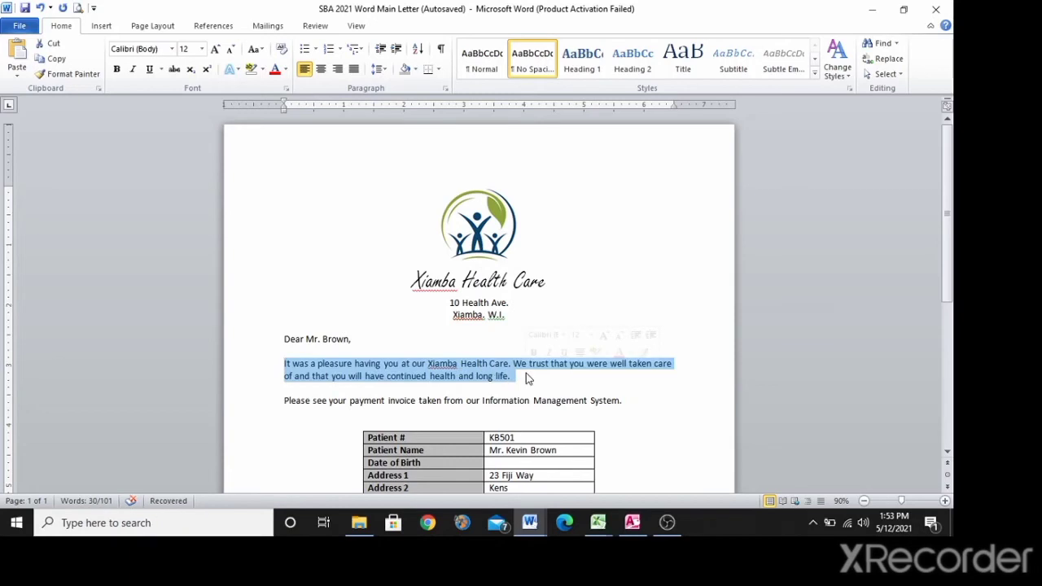
pyautogui.scroll(-3, 405, 346)
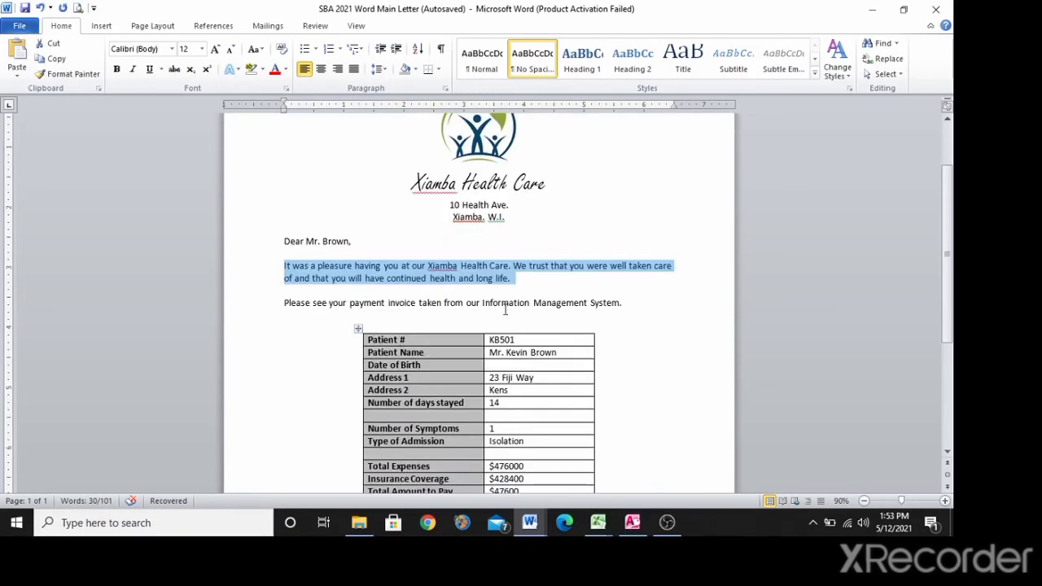
pyautogui.click(559, 281)
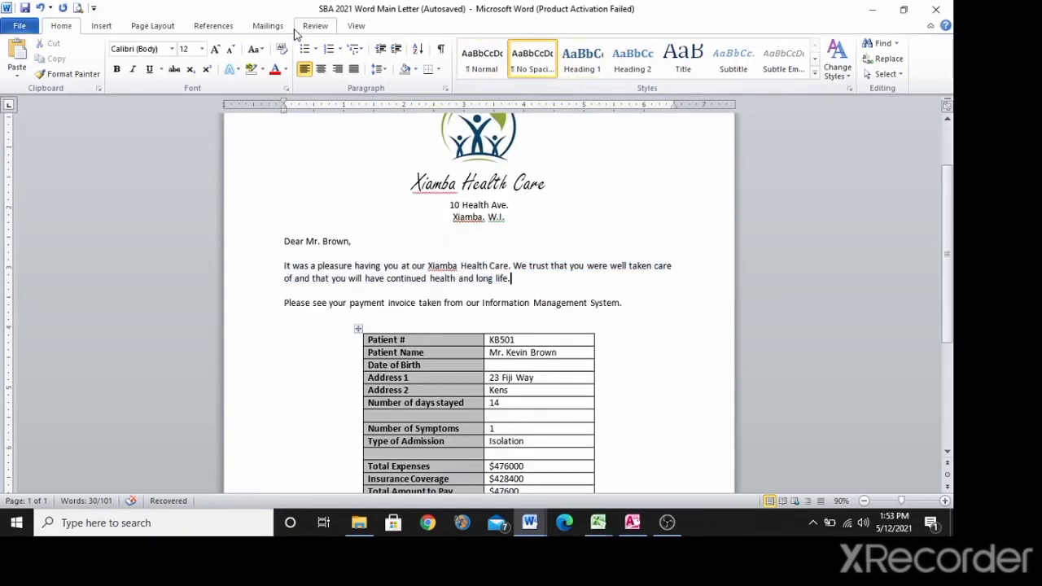
pyautogui.click(265, 25)
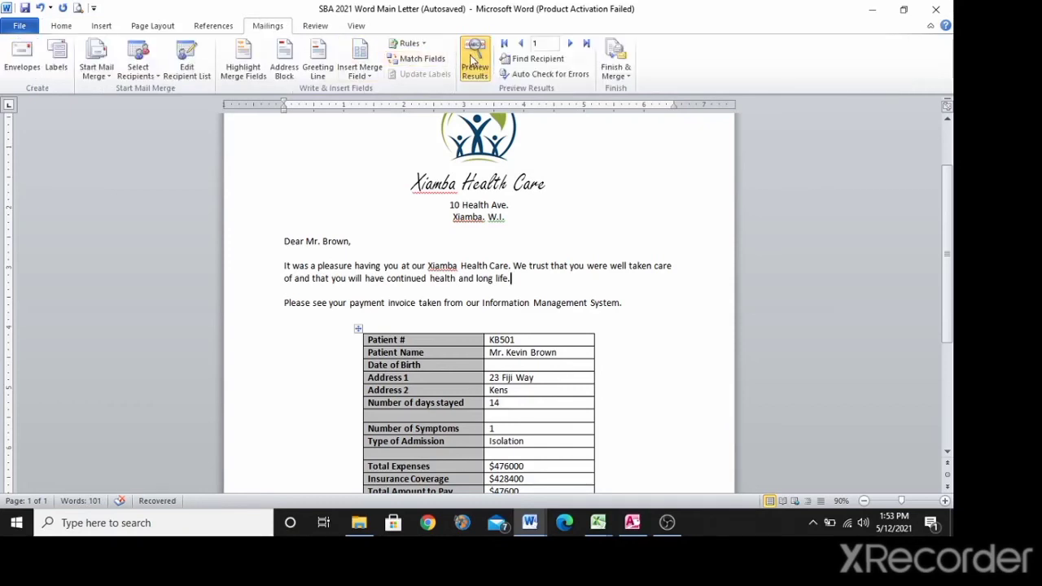
pyautogui.click(472, 63)
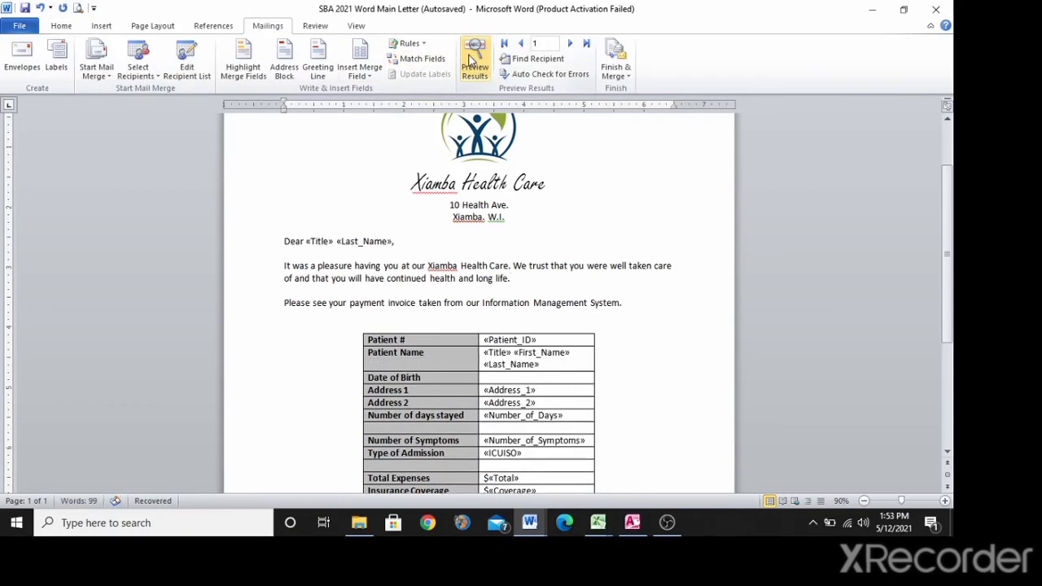
# Check that the greeting line ends with a comma, save the main letter, and view the page at 60% zoom.
pyautogui.click(395, 241)
pyautogui.write(',')
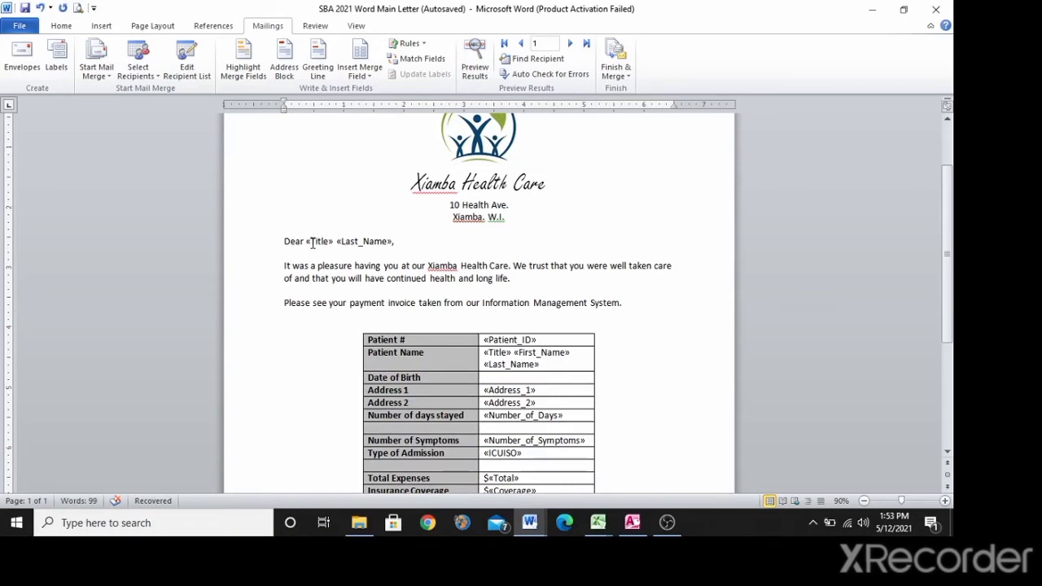
pyautogui.scroll(-3, 553, 442)
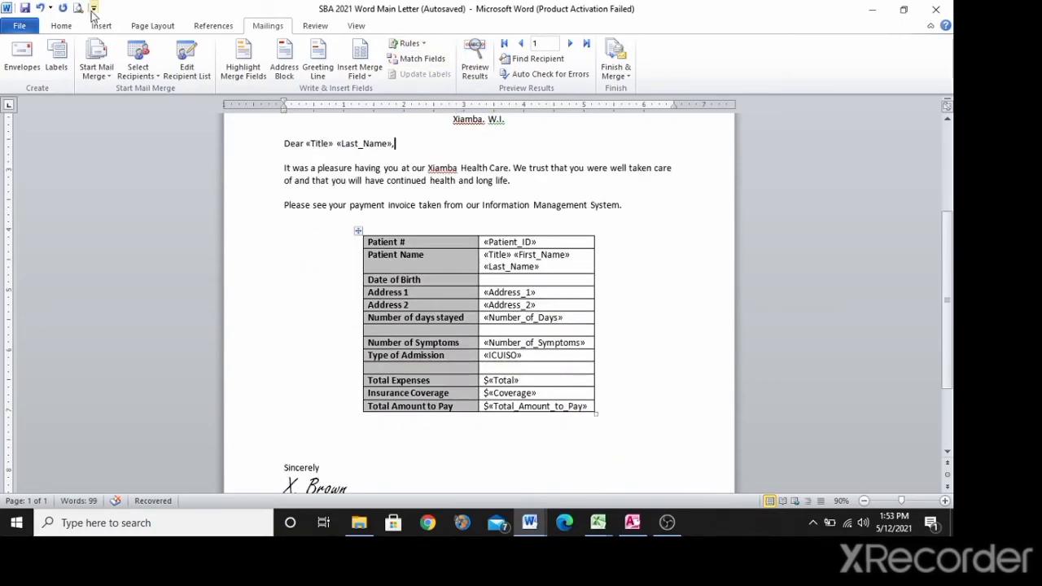
pyautogui.click(25, 8)
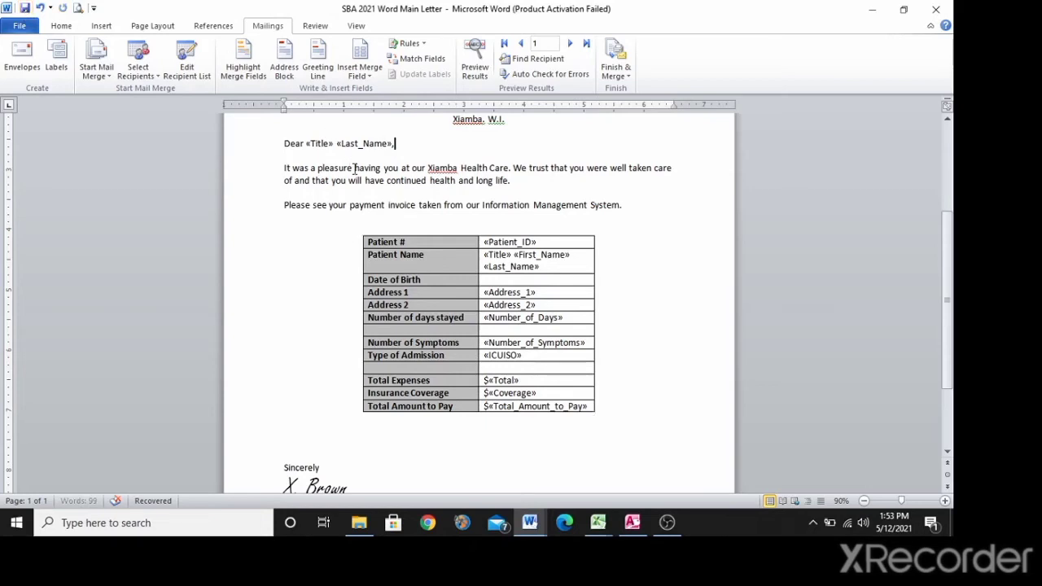
pyautogui.click(667, 262)
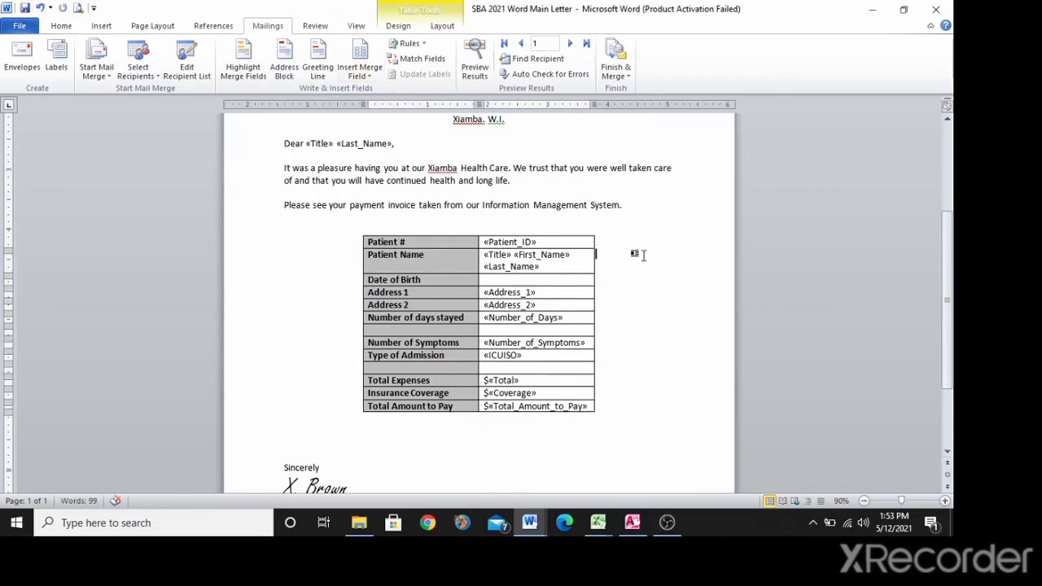
pyautogui.scroll(-3, 643, 255)
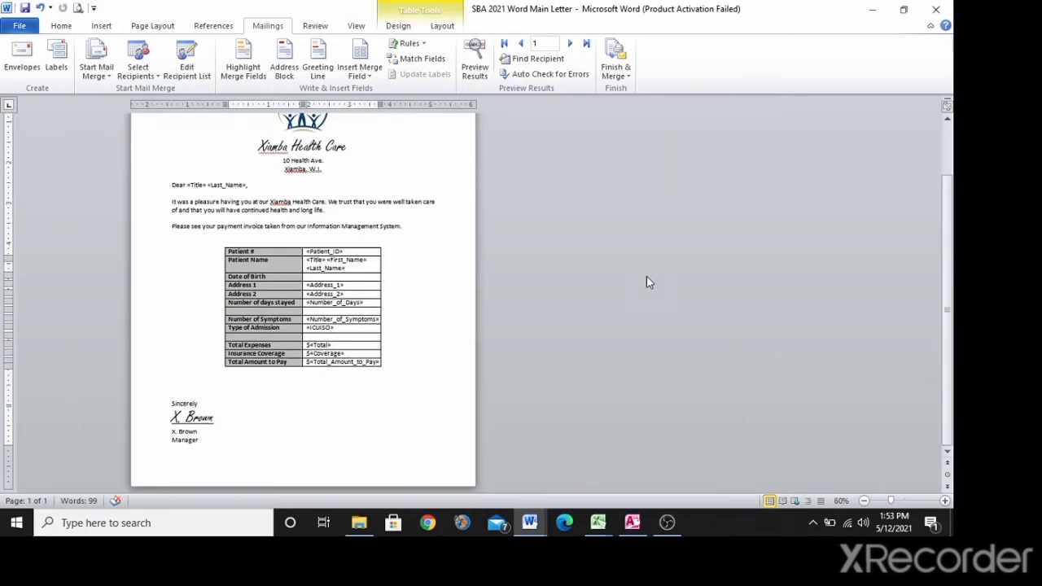
# Preview the merged letter for the second and third records, and return to the first record.
pyautogui.click(573, 46)
pyautogui.click(476, 59)
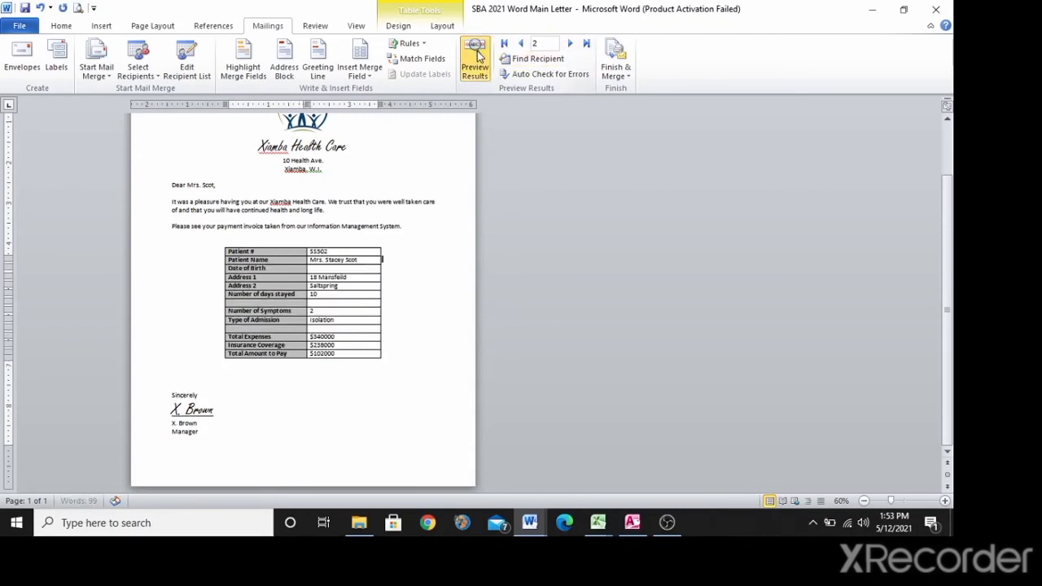
pyautogui.scroll(1, 521, 170)
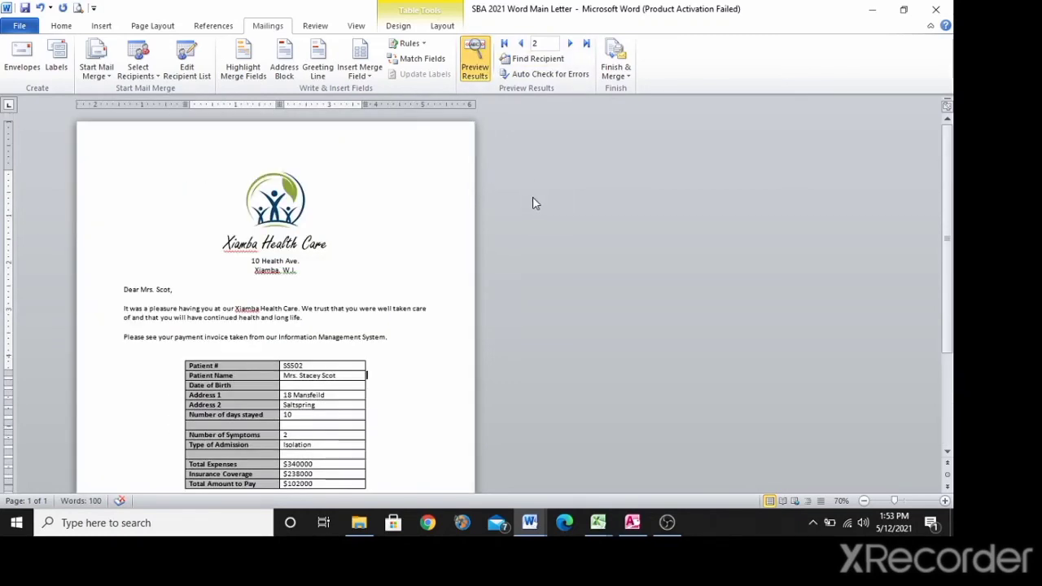
pyautogui.click(570, 45)
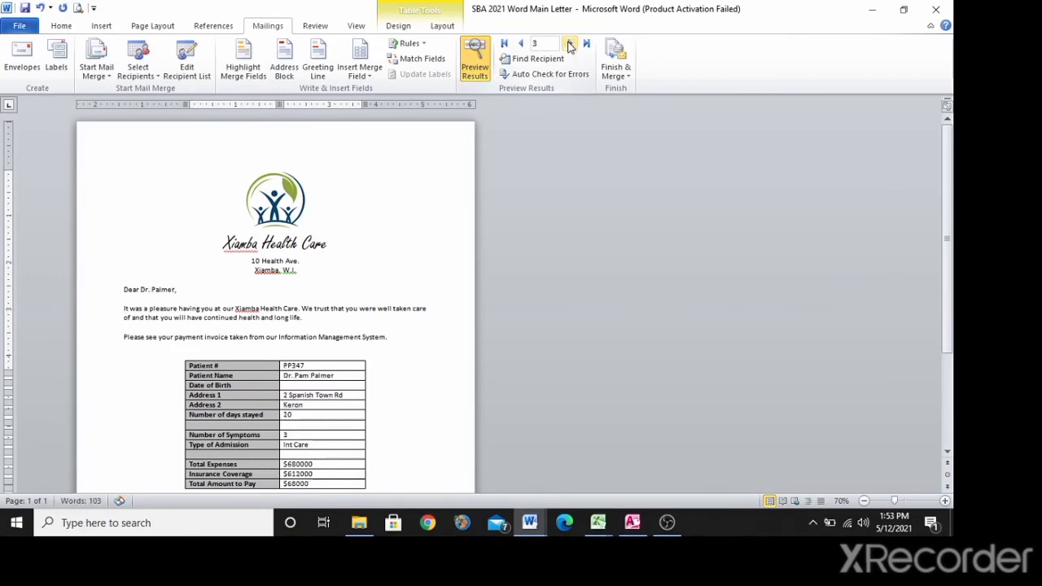
pyautogui.click(521, 44)
pyautogui.click(521, 45)
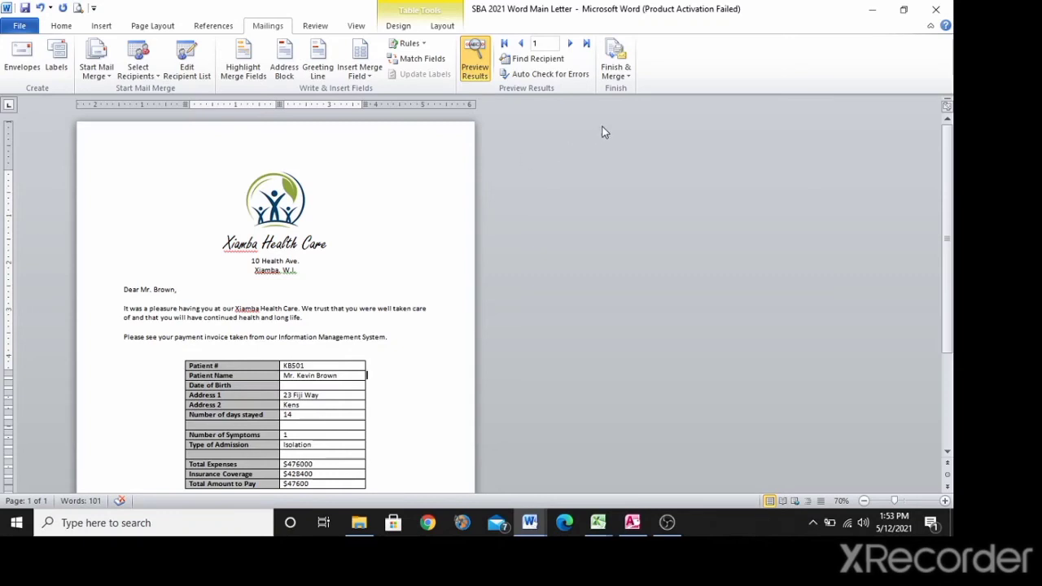
# Finish the mail merge by merging all records into a new document of individual letters.
pyautogui.click(625, 78)
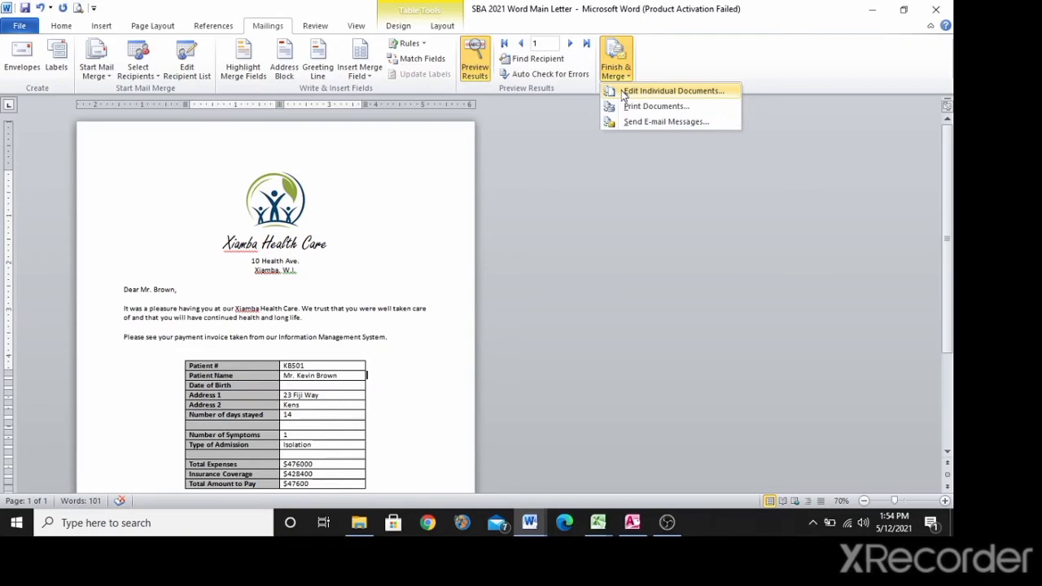
pyautogui.click(624, 92)
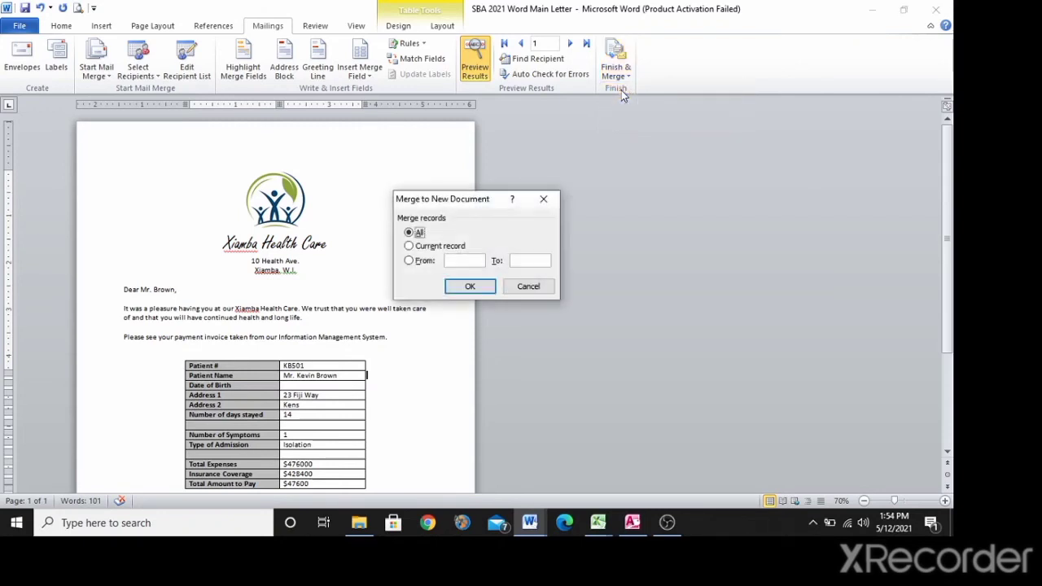
pyautogui.click(414, 261)
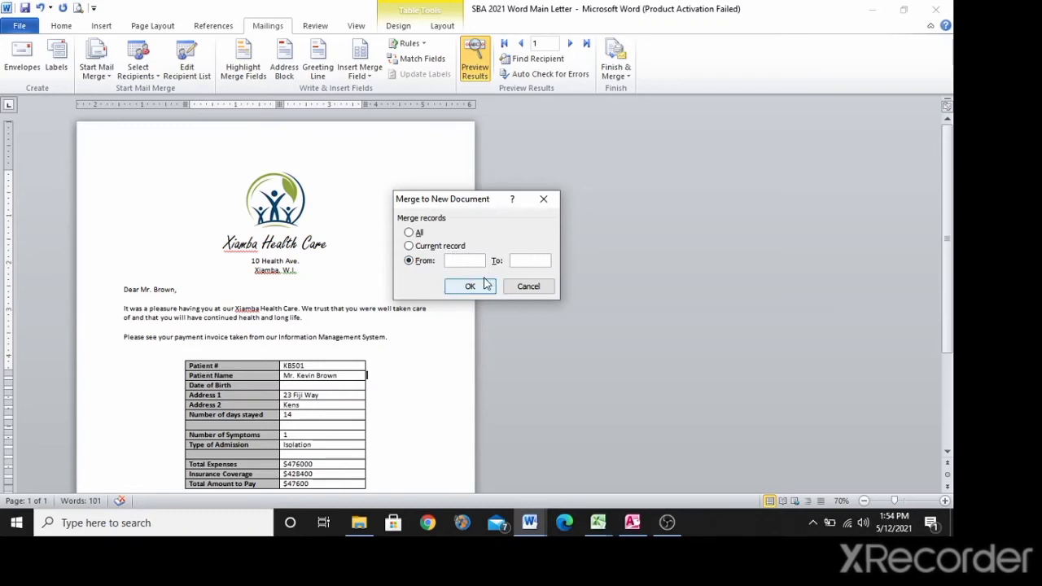
pyautogui.click(408, 233)
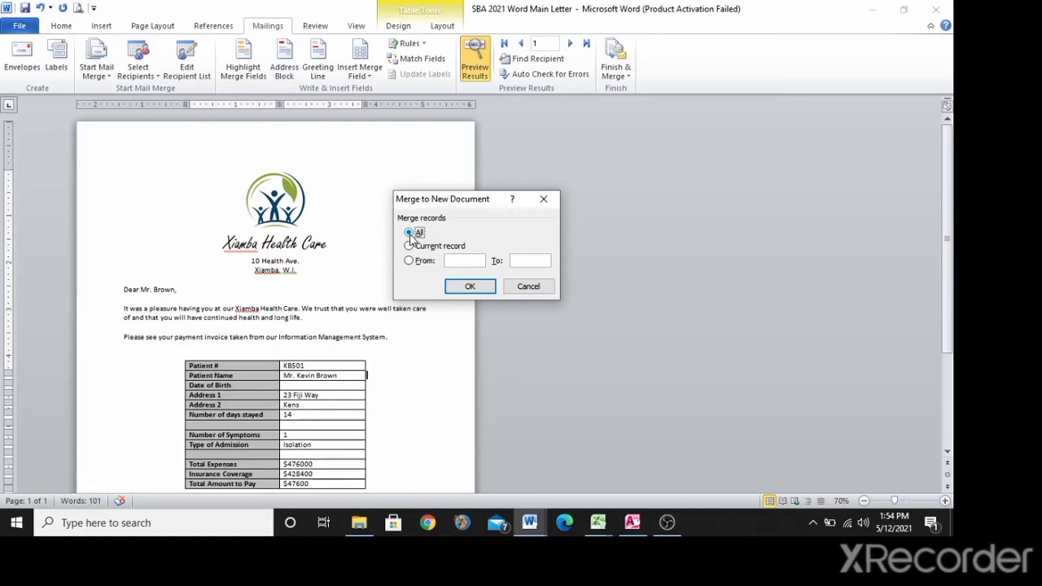
pyautogui.click(485, 288)
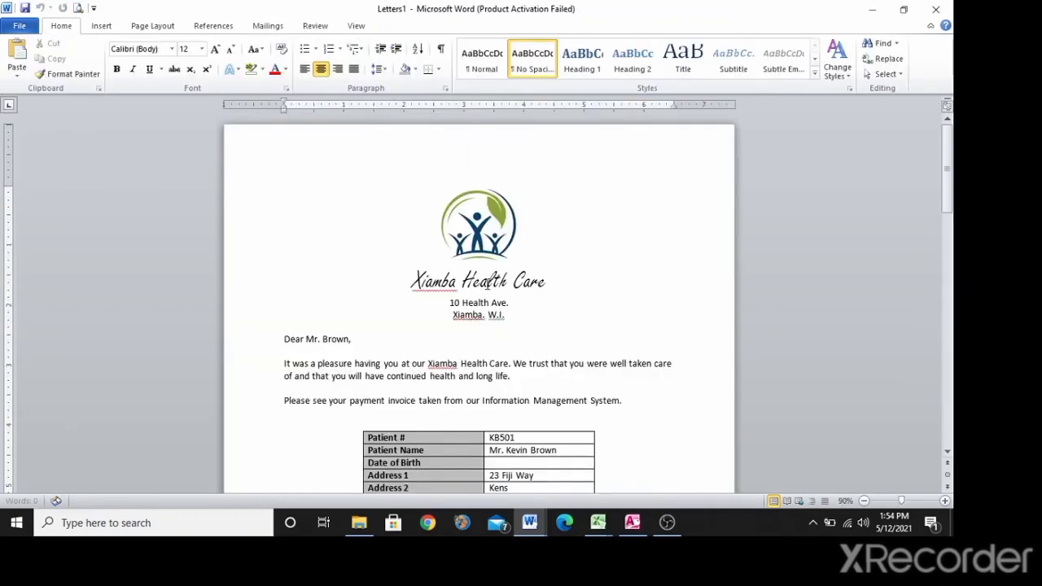
# Examine all pages of the merged document in overview, checking the long greeting on page 7 and the table on page 8.
pyautogui.scroll(-2, 488, 281)
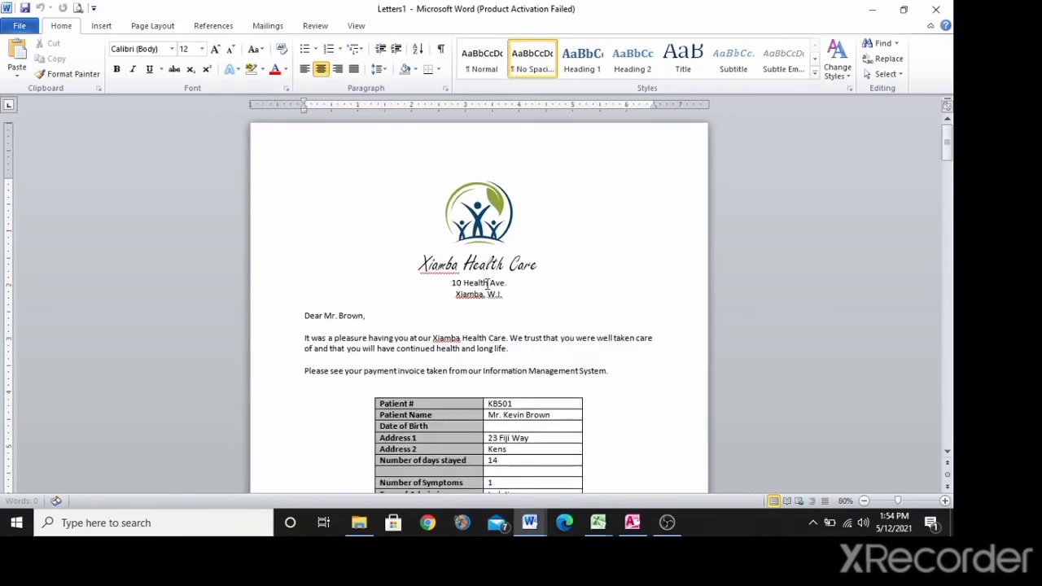
pyautogui.scroll(-6, 483, 290)
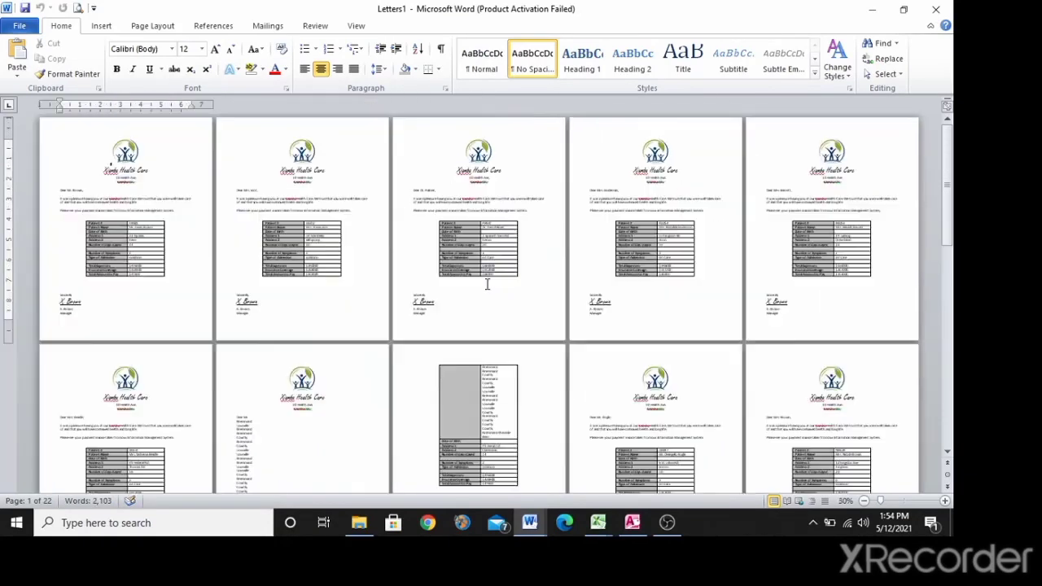
pyautogui.scroll(1, 485, 283)
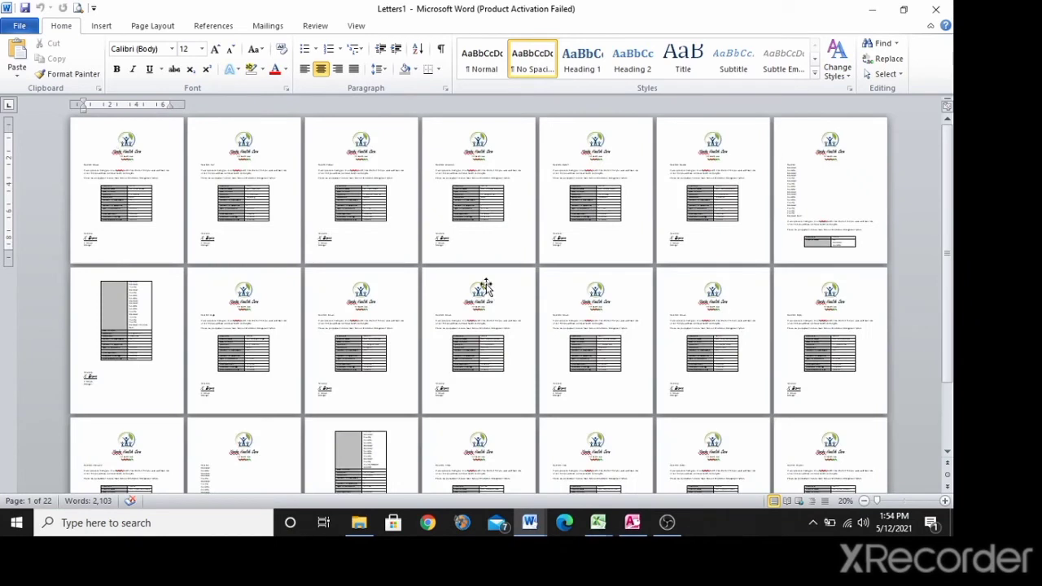
pyautogui.click(806, 174)
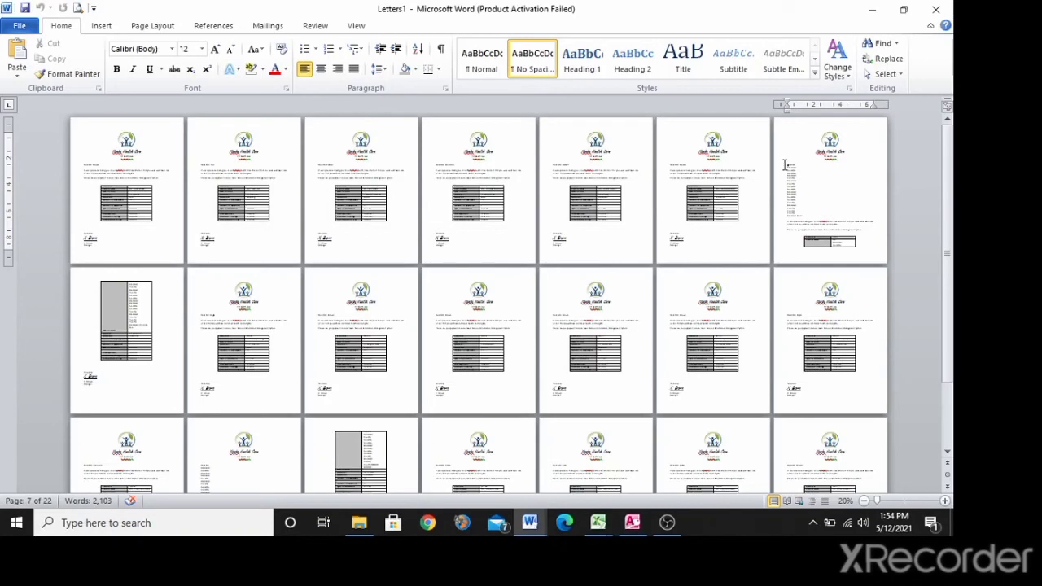
pyautogui.moveTo(785, 165); pyautogui.dragTo(796, 216)
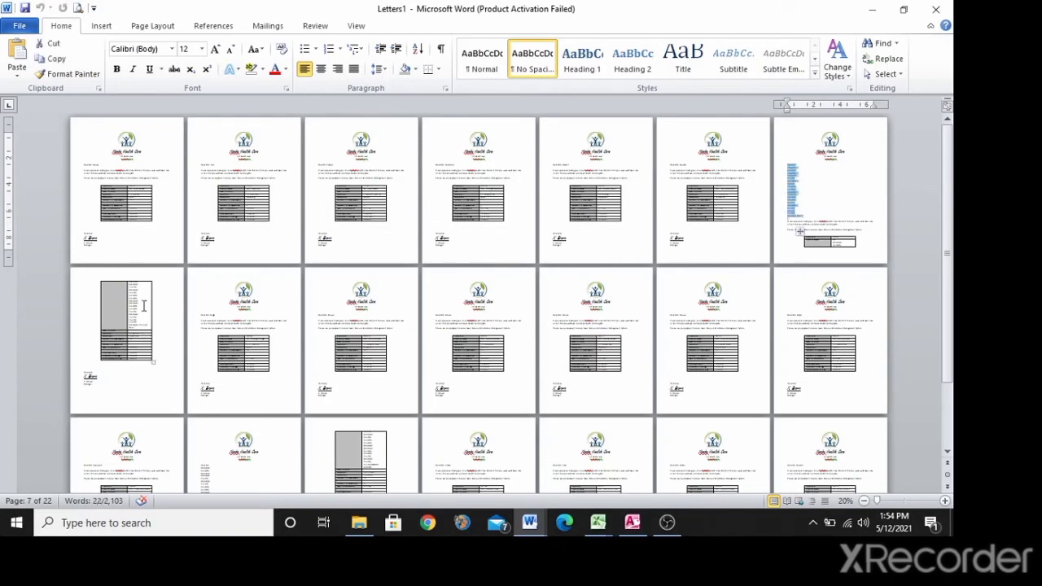
pyautogui.scroll(-1, 257, 275)
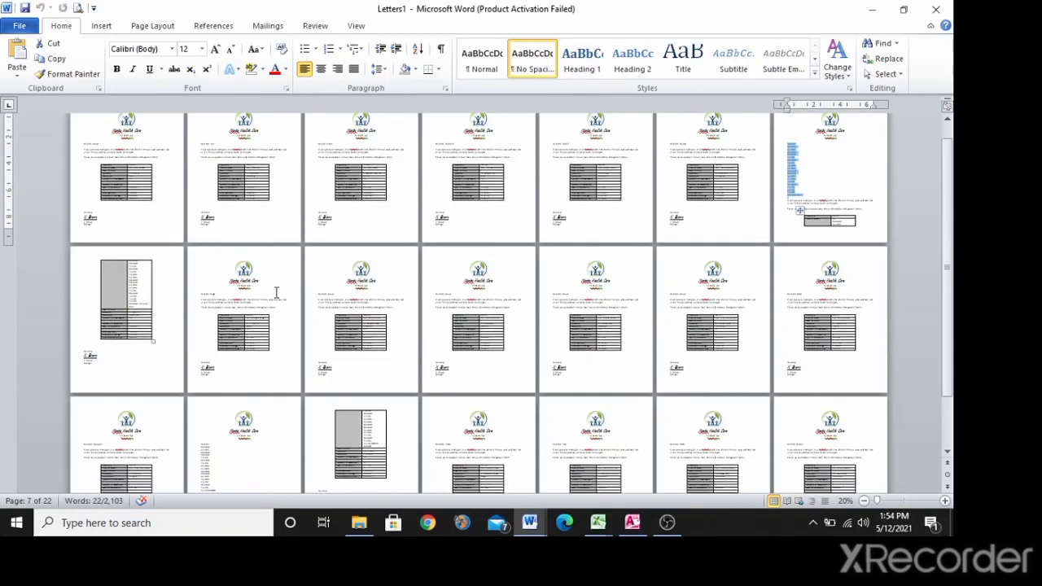
pyautogui.click(130, 119)
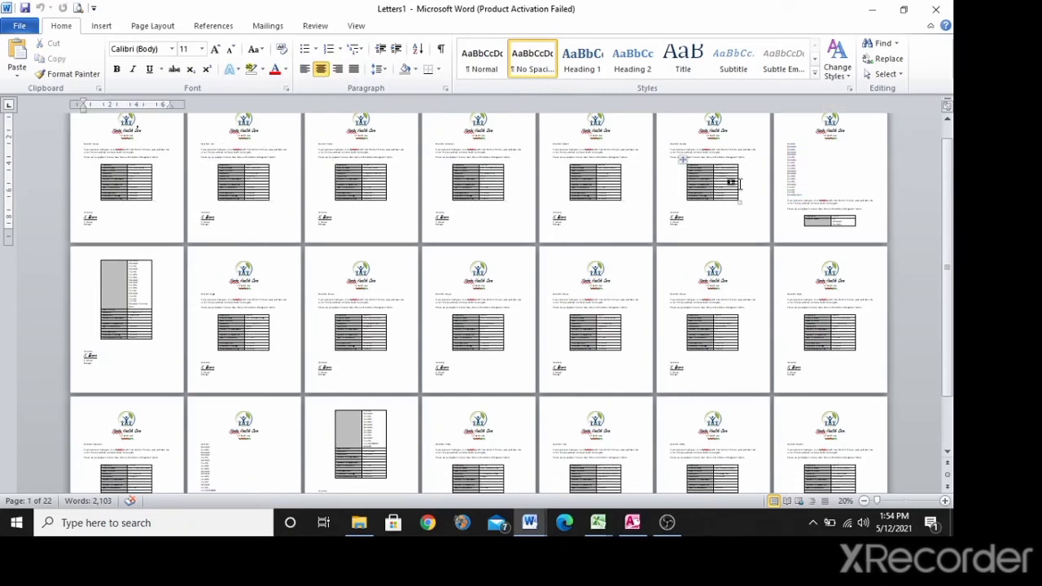
pyautogui.scroll(-1, 699, 241)
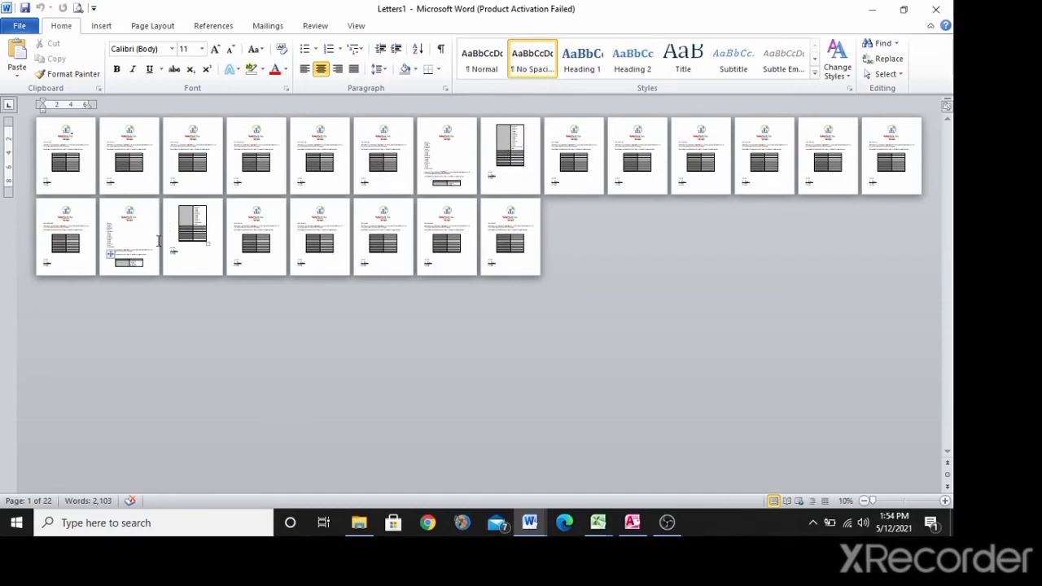
# Read through the first two merged letters at 90% zoom, checking the greeting, invoice table and signature.
pyautogui.keyDown('ctrl'); pyautogui.scroll(4, 255, 400); pyautogui.keyUp('ctrl')
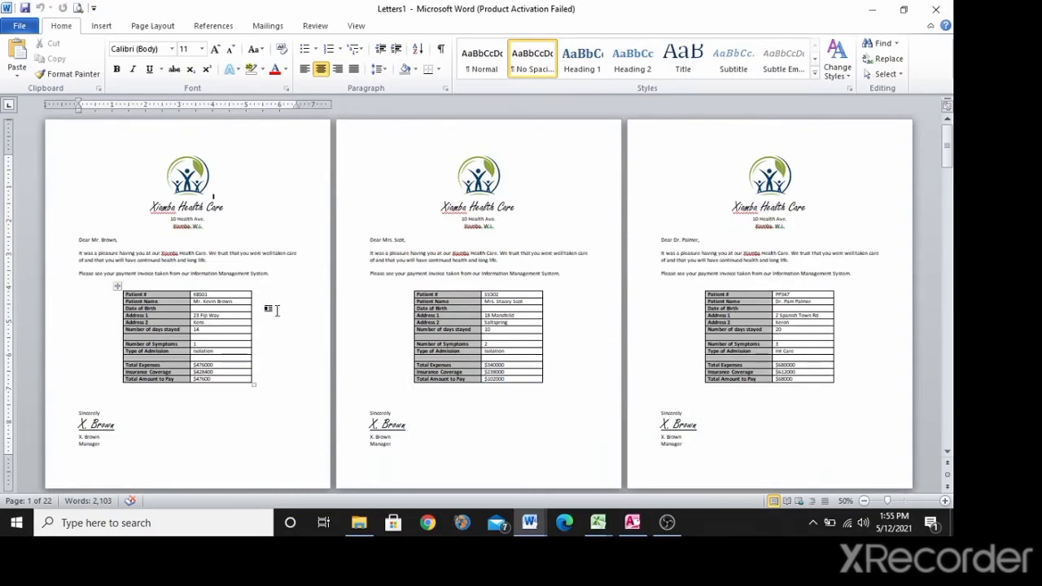
pyautogui.keyDown('ctrl'); pyautogui.scroll(4, 456, 317); pyautogui.keyUp('ctrl')
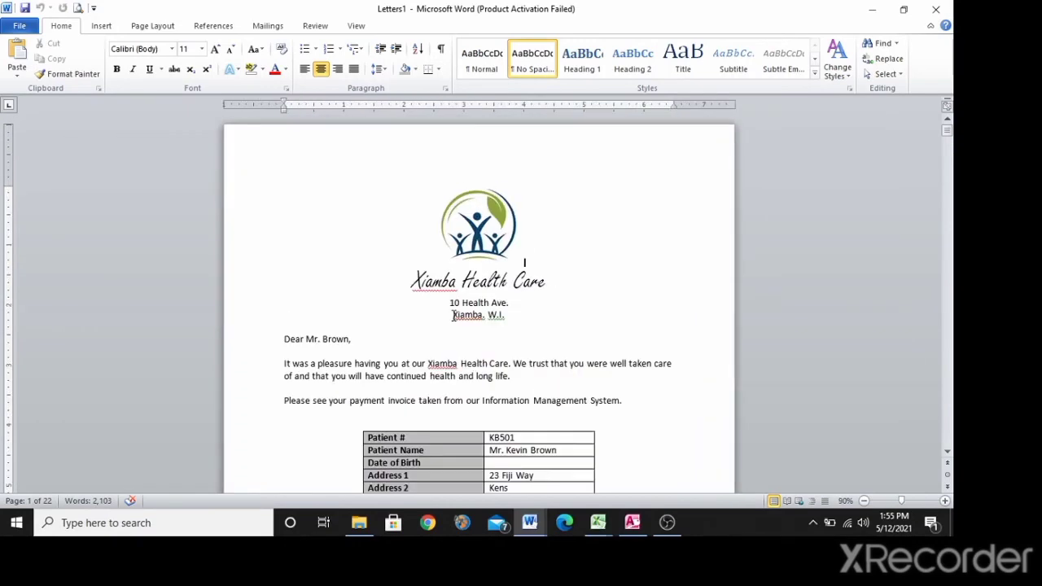
pyautogui.scroll(-2, 453, 316)
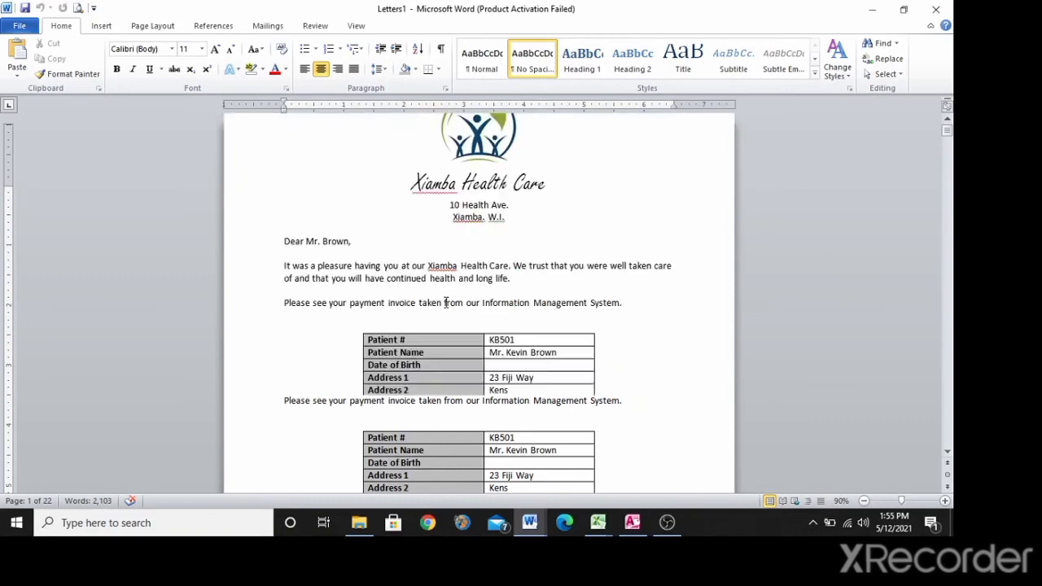
pyautogui.scroll(-4, 446, 302)
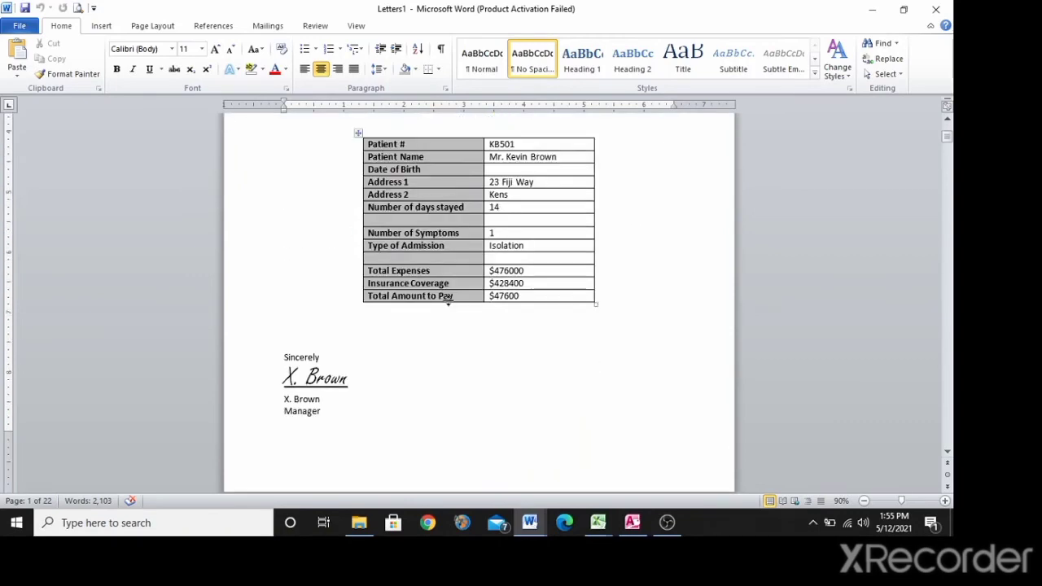
pyautogui.scroll(-6, 531, 270)
pyautogui.scroll(-6, 529, 268)
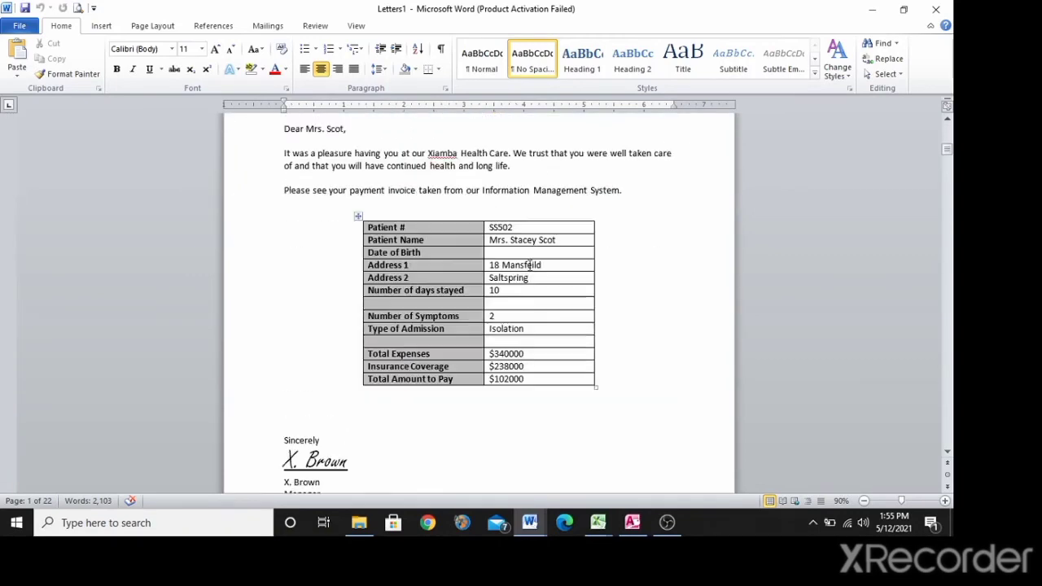
pyautogui.scroll(2, 529, 264)
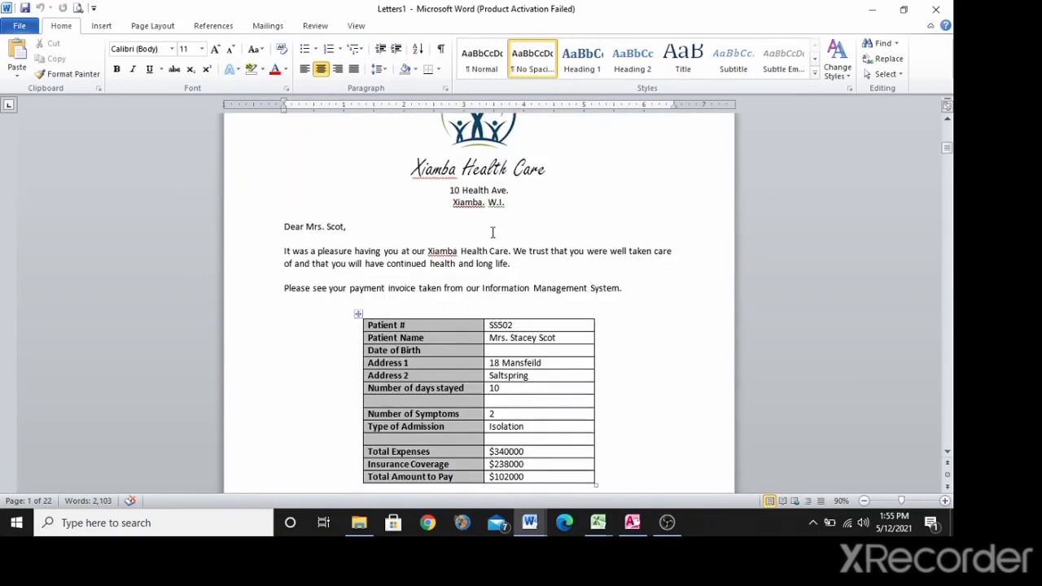
# Compare the greeting line with the patient name row in the second and third letters, and return to the first page.
pyautogui.click(376, 216)
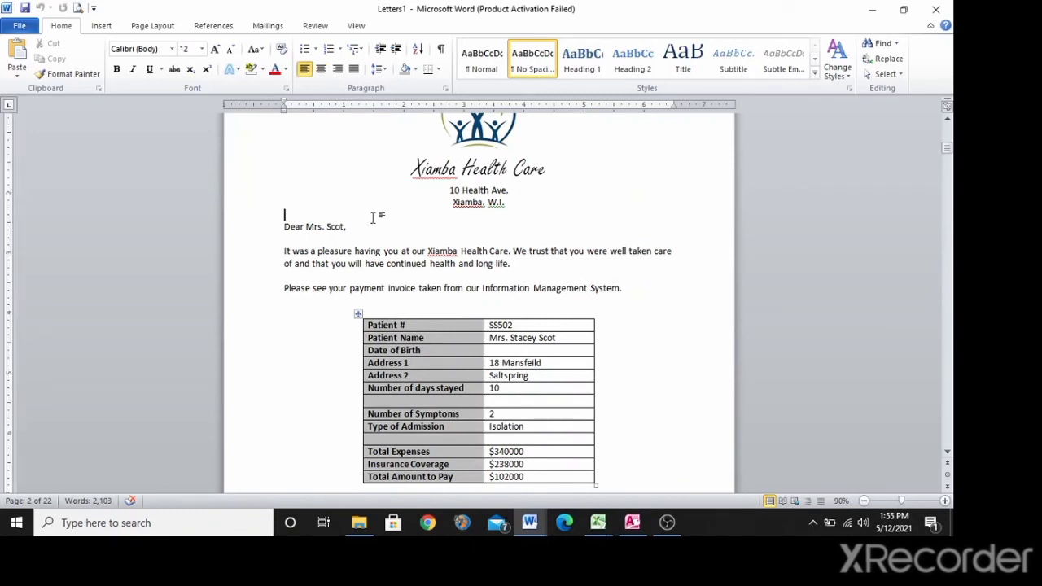
pyautogui.click(552, 337)
pyautogui.scroll(-12, 553, 337)
pyautogui.scroll(-3, 549, 330)
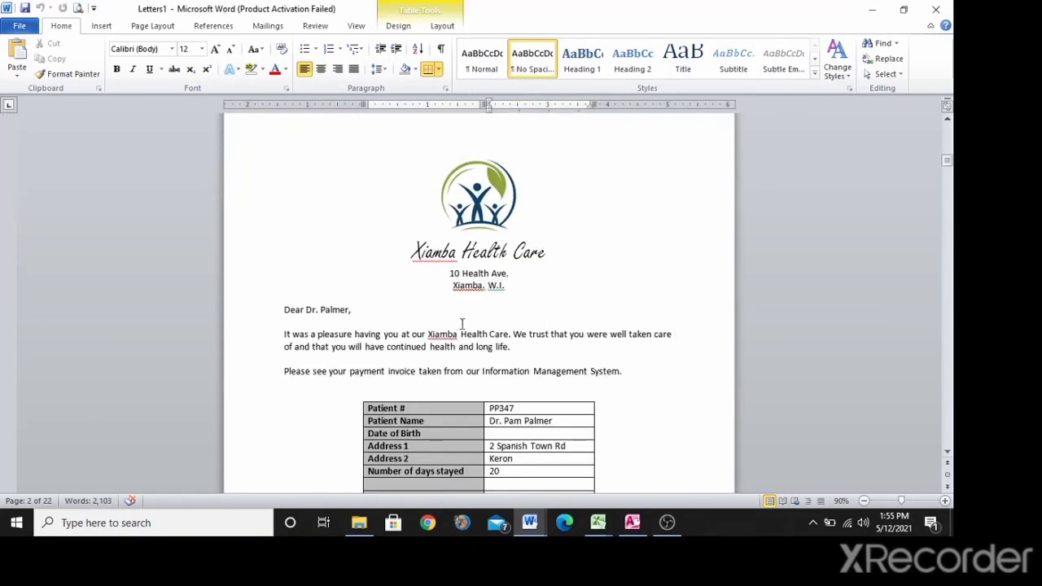
pyautogui.click(352, 310)
pyautogui.scroll(-3, 546, 391)
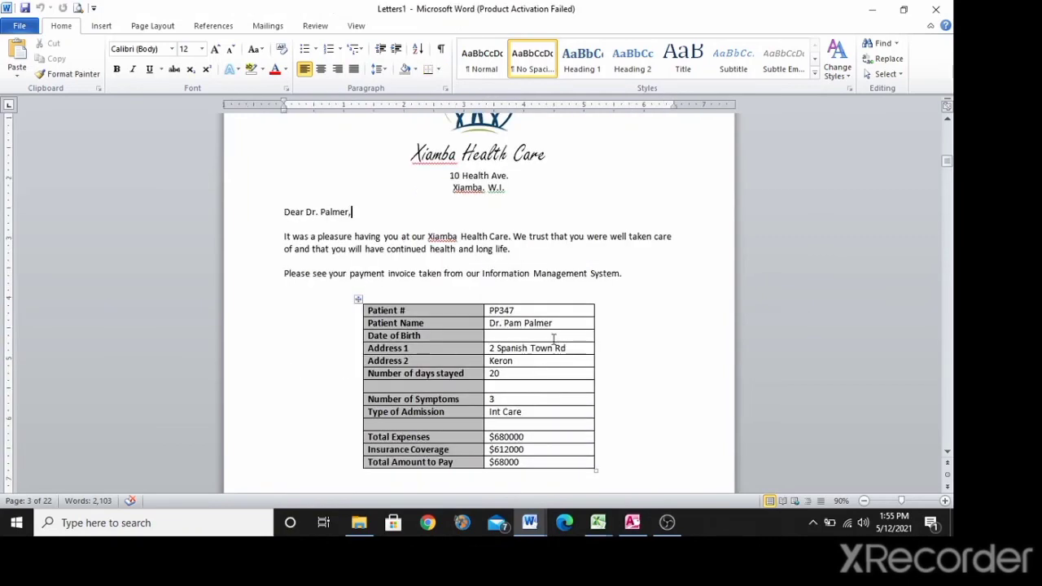
pyautogui.click(560, 323)
pyautogui.scroll(-1, 560, 323)
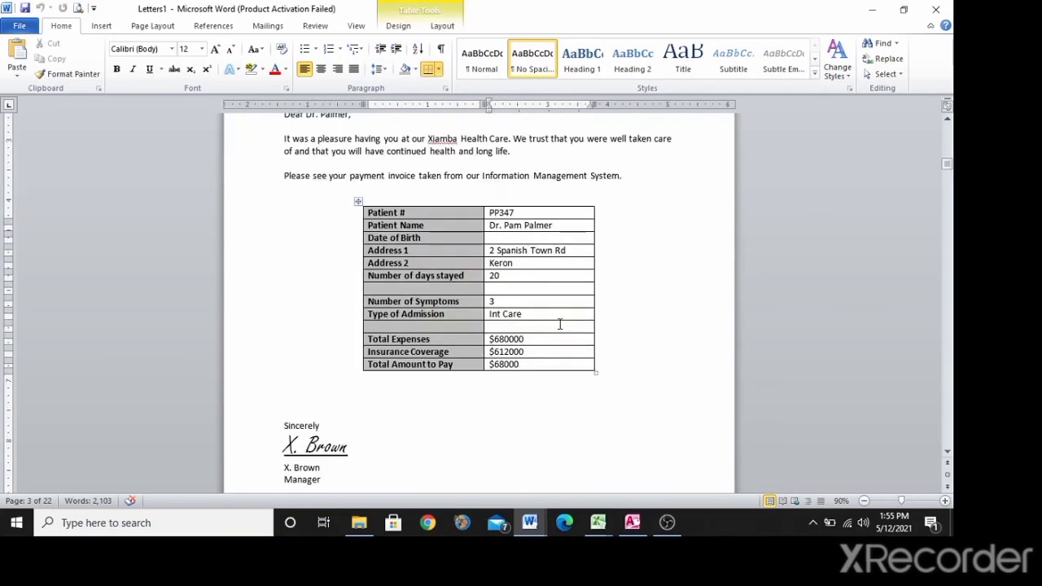
pyautogui.scroll(7, 426, 395)
pyautogui.scroll(9, 425, 395)
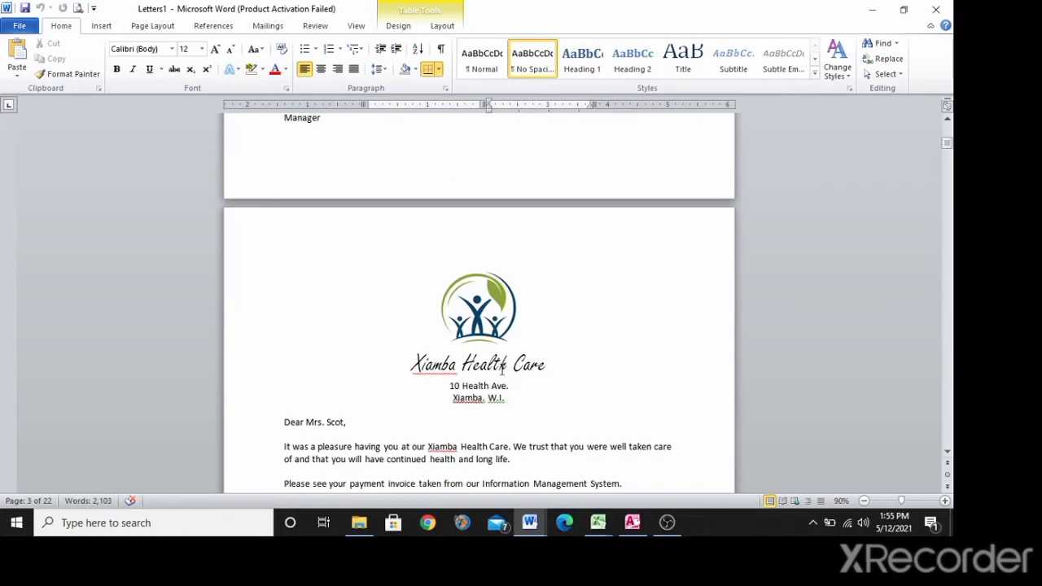
pyautogui.moveTo(946, 144); pyautogui.dragTo(821, 124)
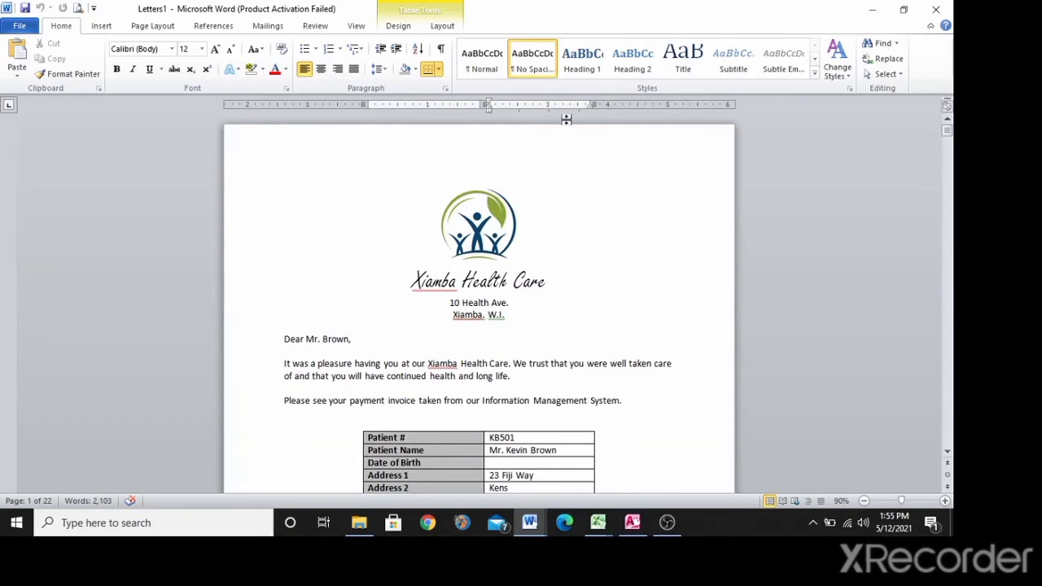
# Copy the file name "Admittance Merged Letter" from the IT SBA 2021 instructions document and return to the merged letters.
pyautogui.hotkey('alt', 'Tab')
pyautogui.hotkey('alt', 'Tab')
pyautogui.hotkey('alt', 'Tab')
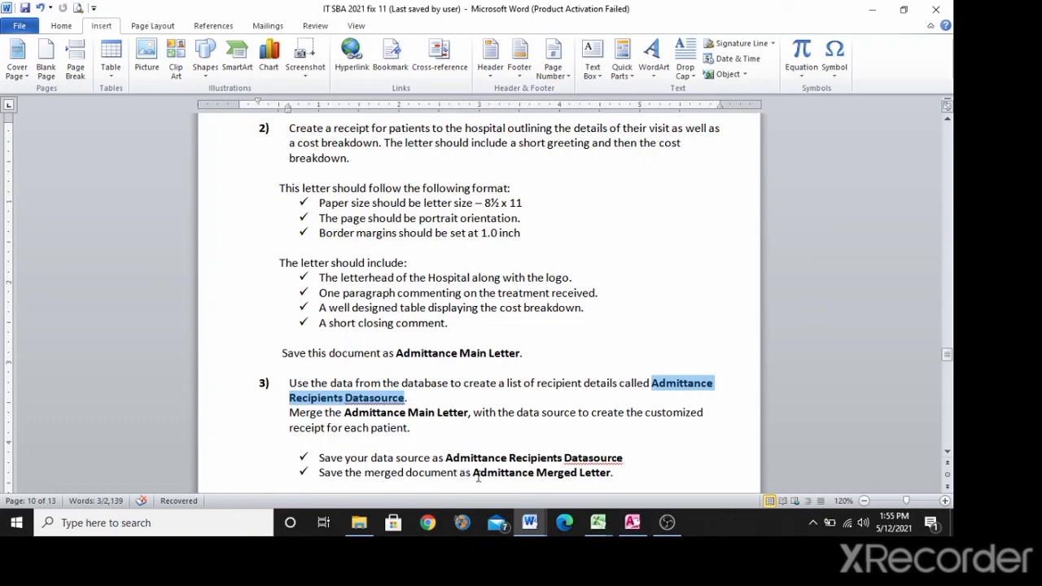
pyautogui.moveTo(473, 472); pyautogui.dragTo(611, 472)
pyautogui.hotkey('ctrl', 'c')
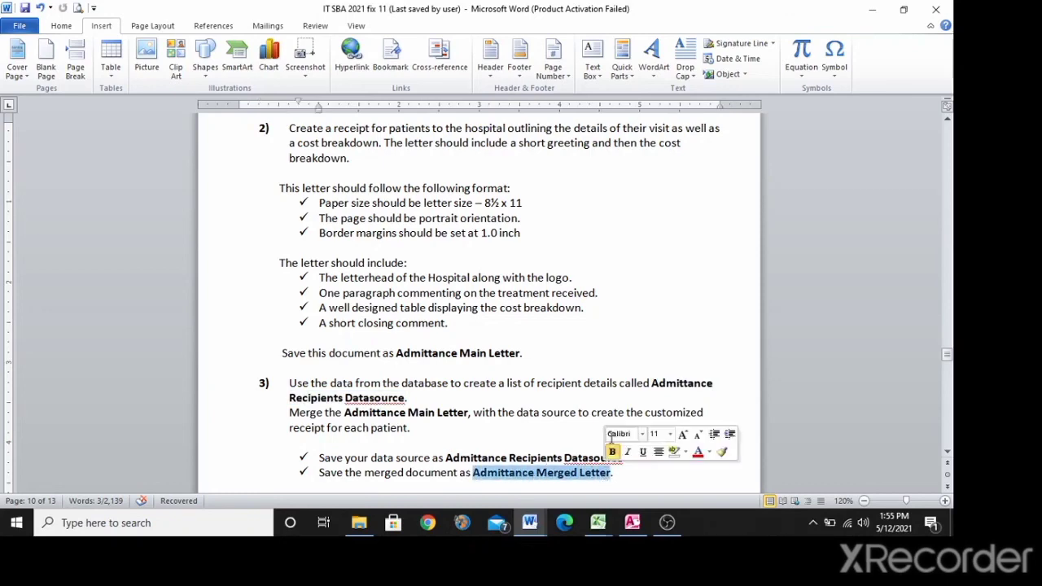
pyautogui.hotkey('alt', 'Tab')
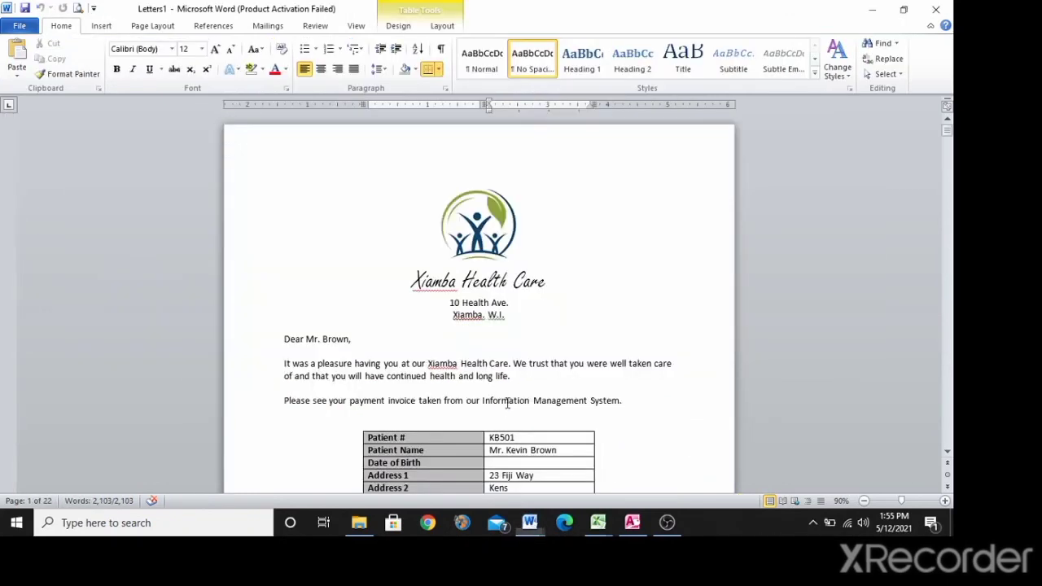
# Review the merged letters in a multi-page overview and look at the main letter for comparison.
pyautogui.scroll(-8, 612, 207)
pyautogui.scroll(8, 612, 210)
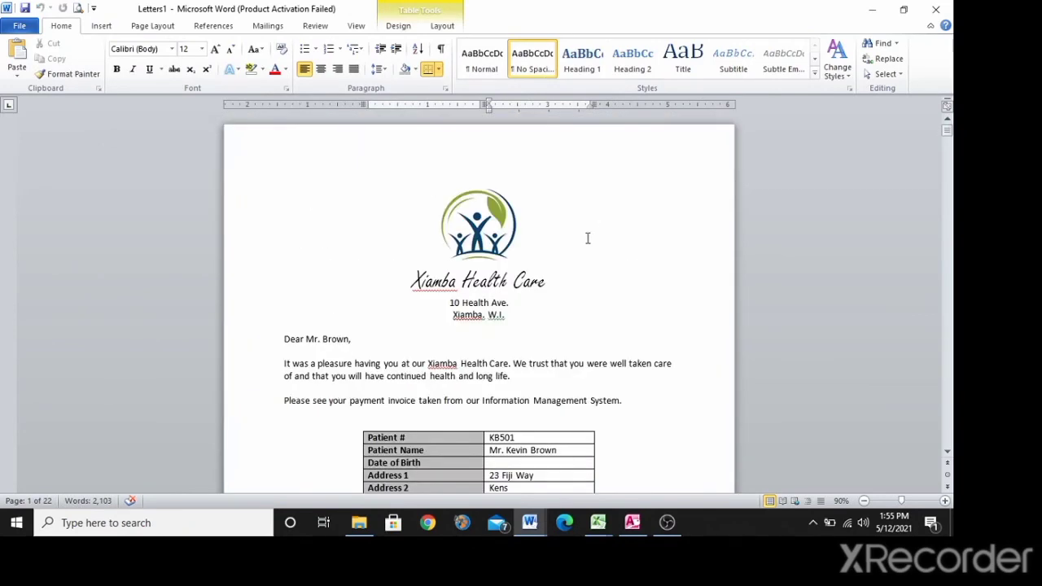
pyautogui.keyDown('ctrl'); pyautogui.scroll(-8, 586, 238); pyautogui.keyUp('ctrl')
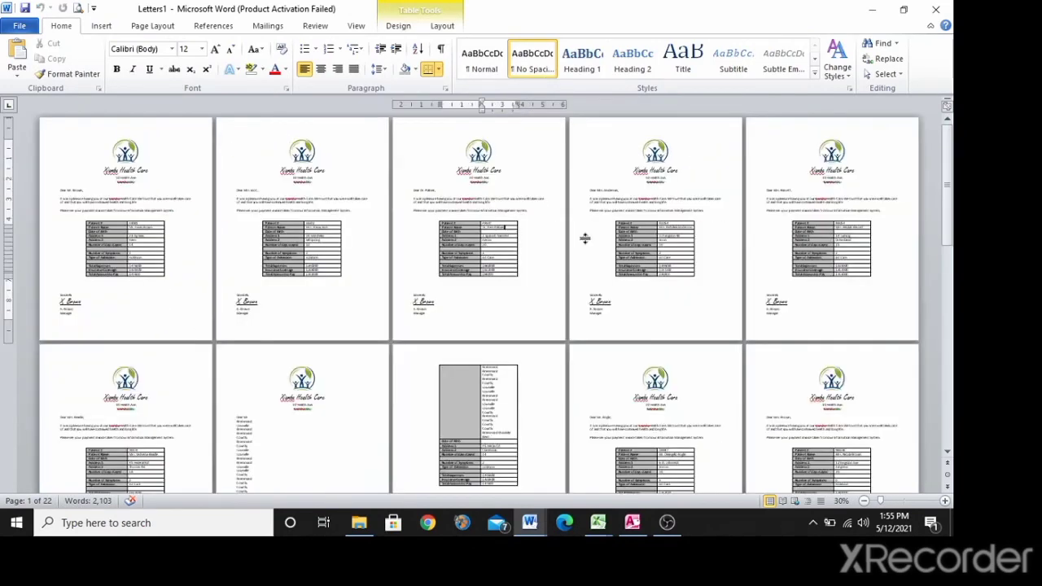
pyautogui.hotkey('alt', 'Tab')
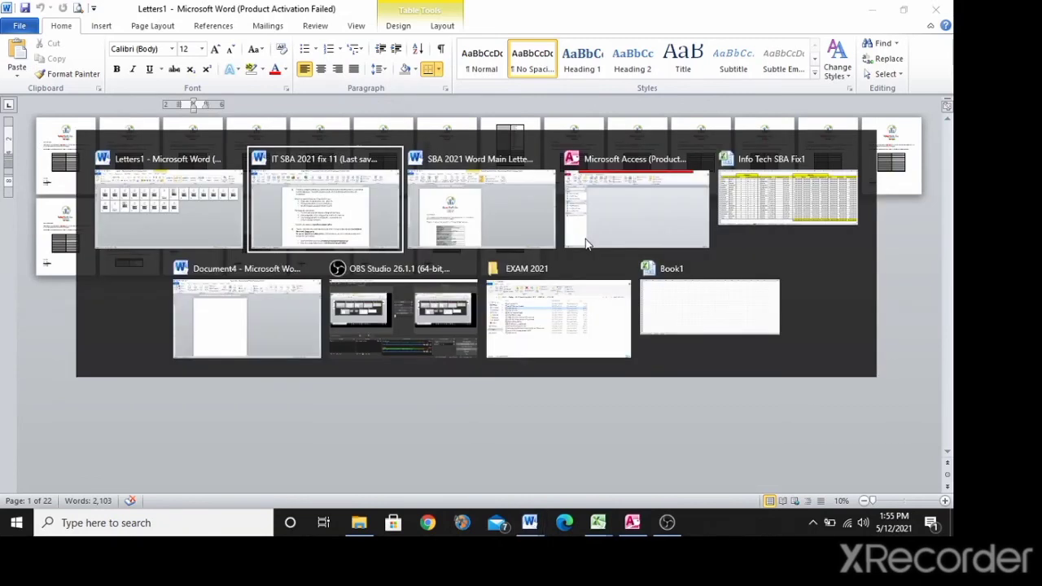
pyautogui.hotkey('alt', 'Tab')
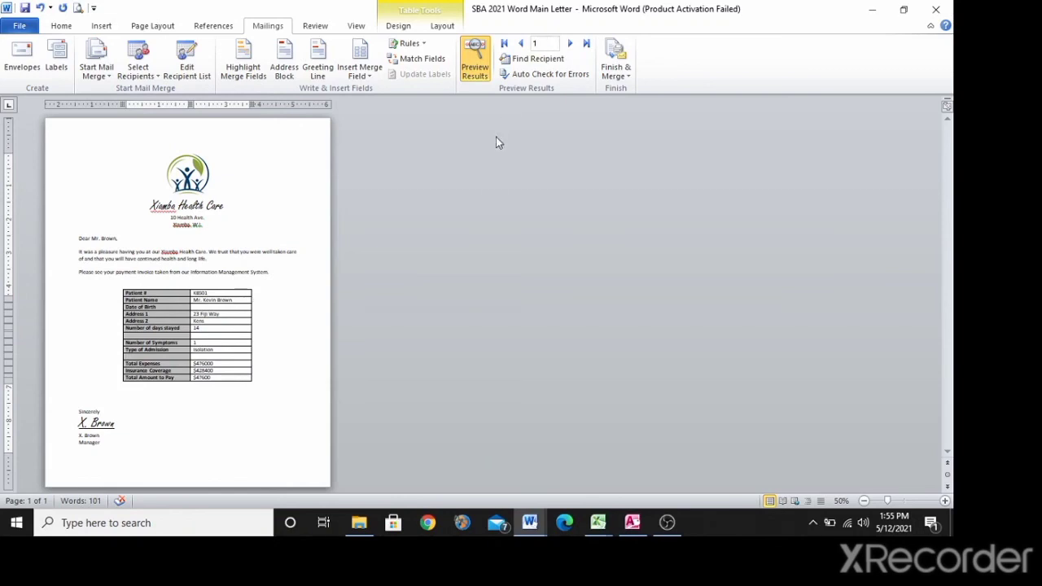
pyautogui.hotkey('alt', 'Tab')
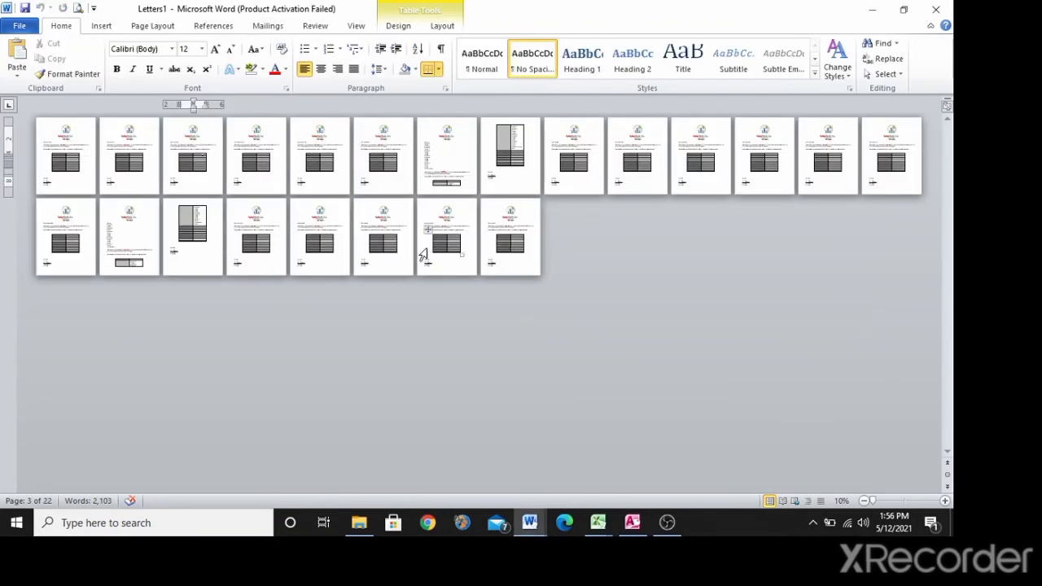
pyautogui.click(25, 26)
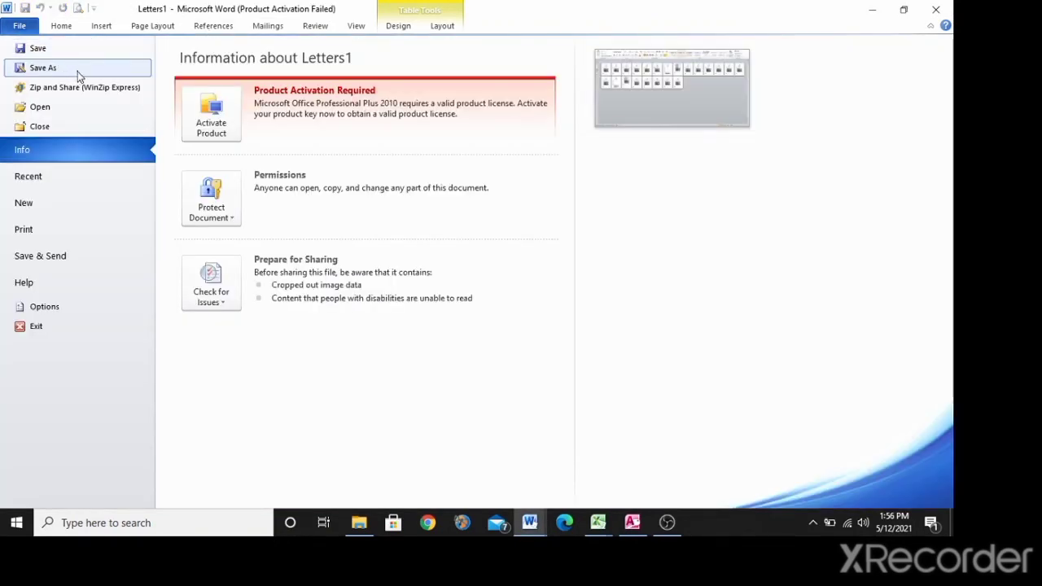
pyautogui.click(49, 68)
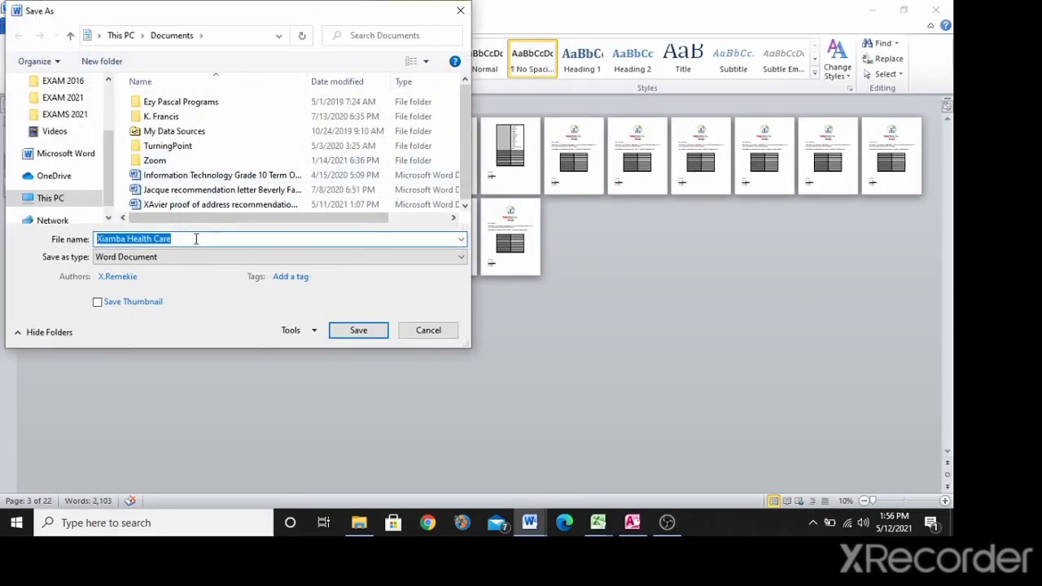
pyautogui.write('Admittance Recipients Datasource')
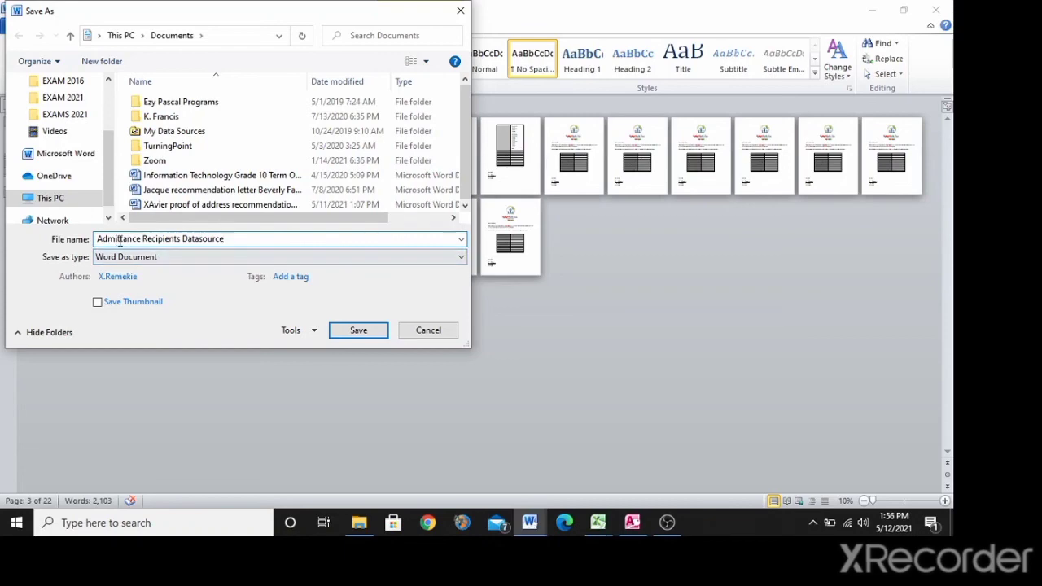
pyautogui.hotkey('alt', 'Tab')
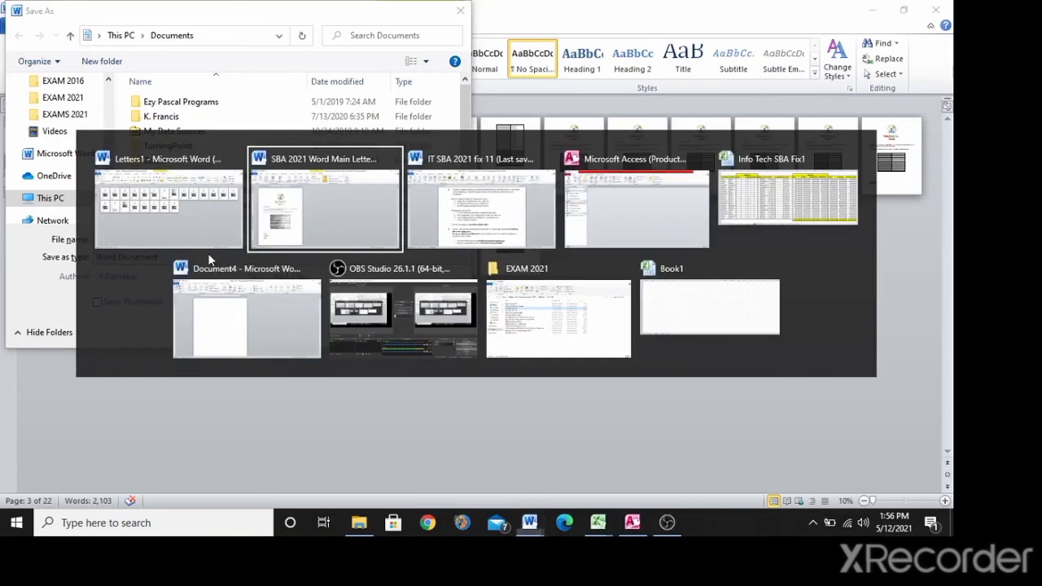
pyautogui.press('Escape')
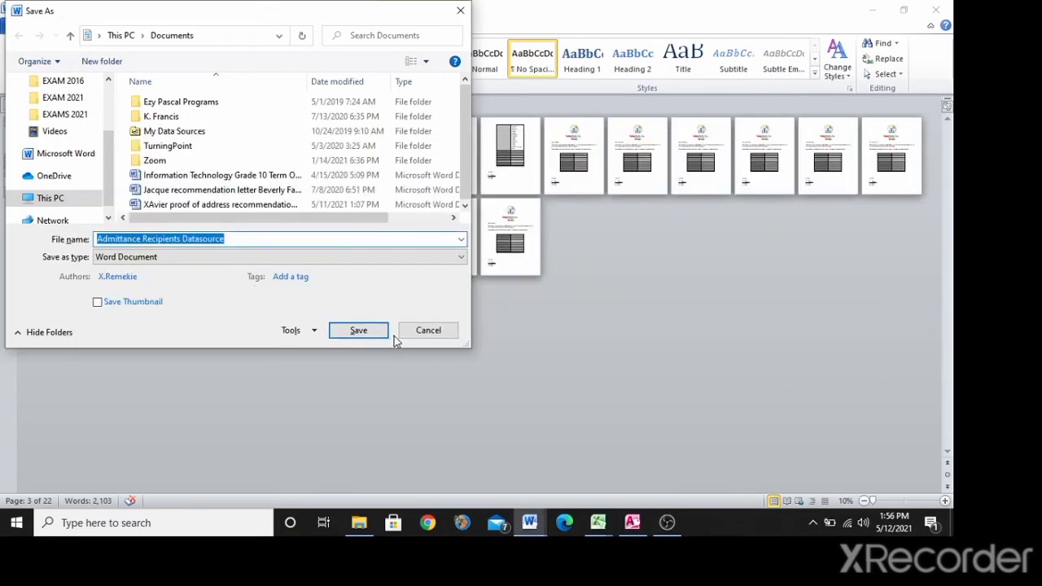
pyautogui.click(423, 331)
# Copy the required name from the instructions document and save the merged letters in Documents as "Admittance Merged Letter".
pyautogui.hotkey('alt', 'Tab')
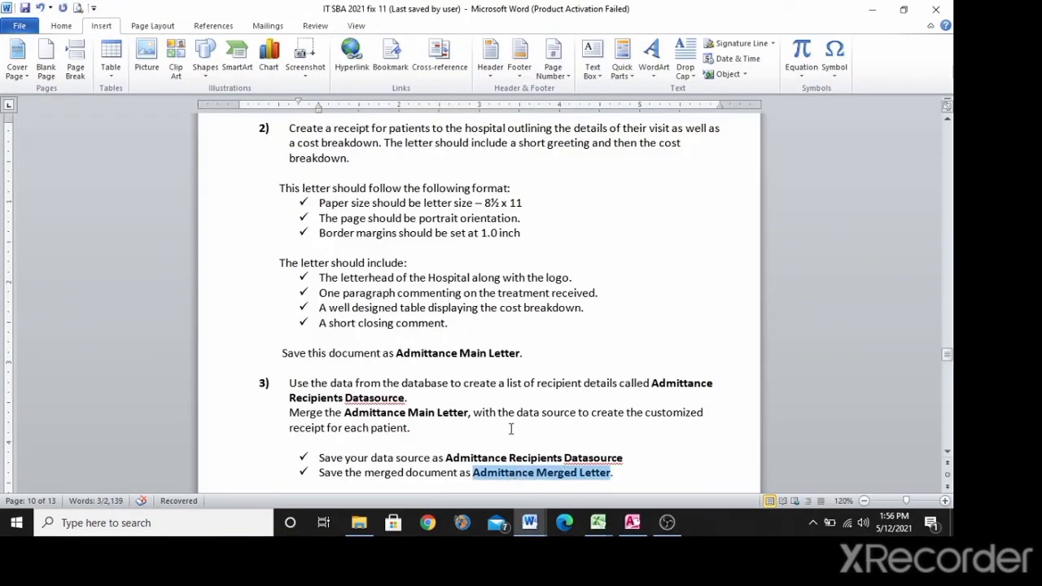
pyautogui.hotkey('alt', 'Tab')
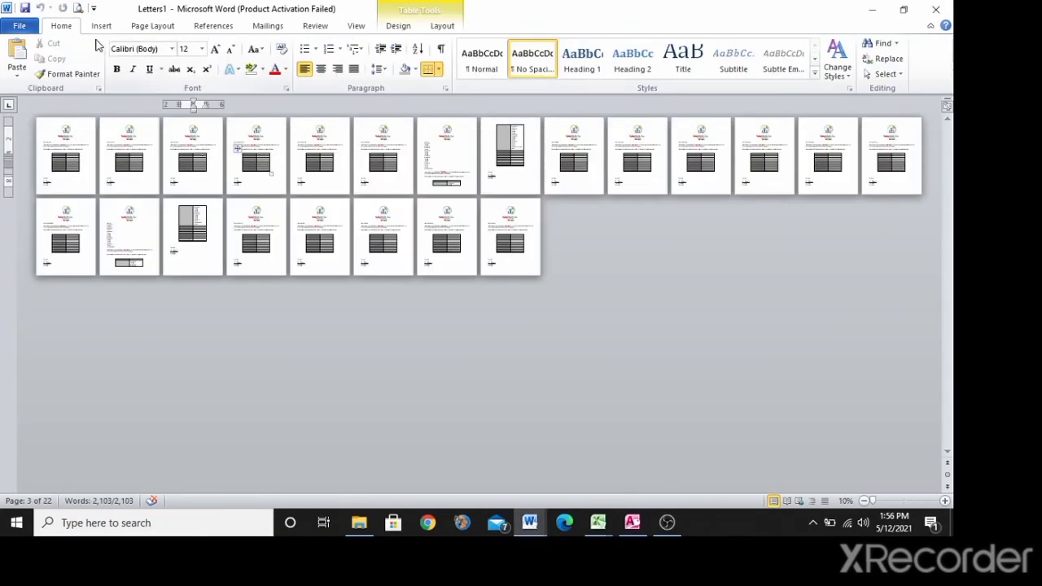
pyautogui.click(25, 8)
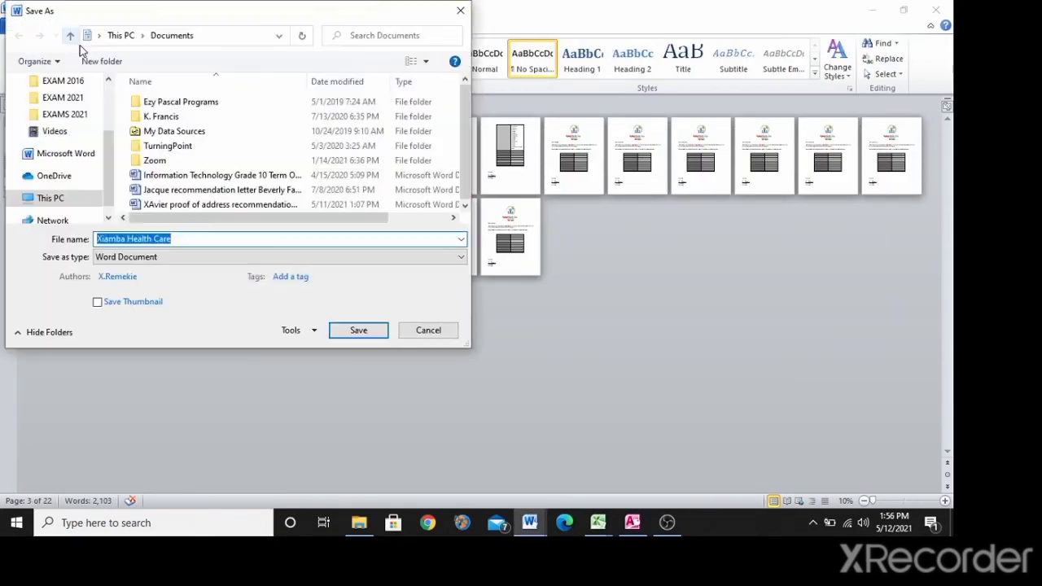
pyautogui.hotkey('ctrl', 'v')
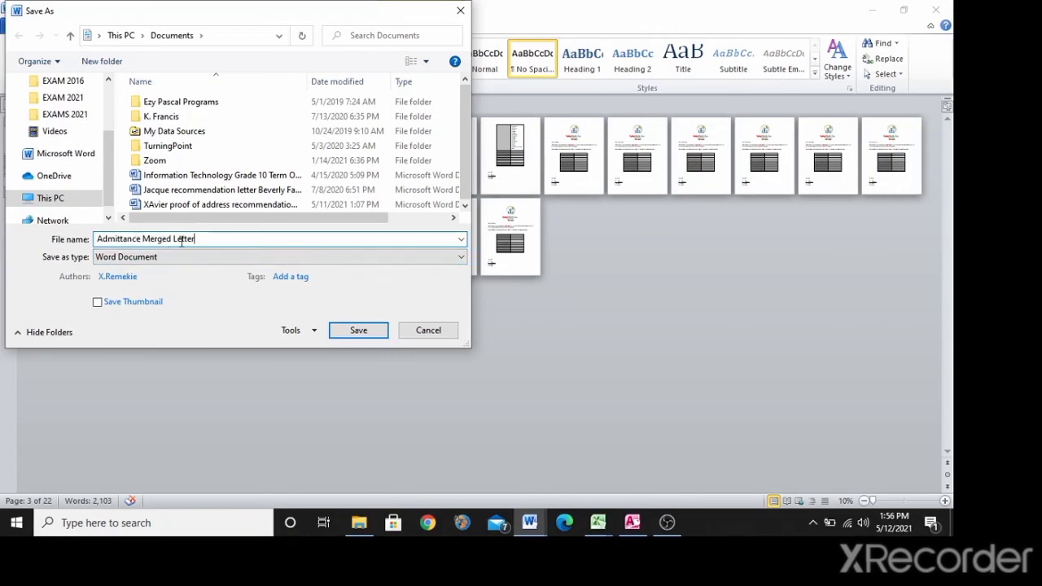
pyautogui.click(361, 330)
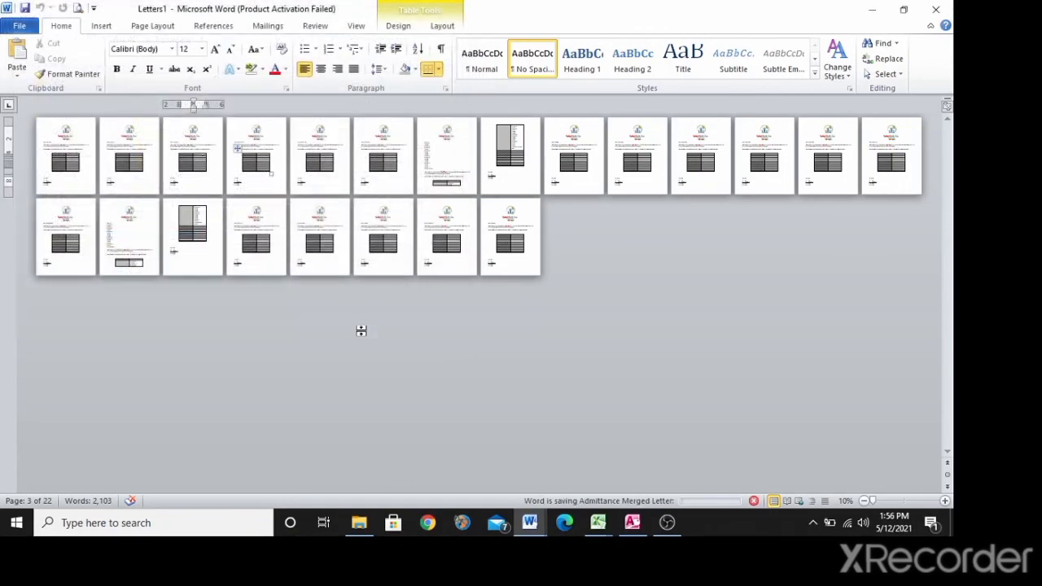
# Switch to the main letter, turn off the results preview, and check the merge fields in the greeting and patient table.
pyautogui.hotkey('alt', 'Tab')
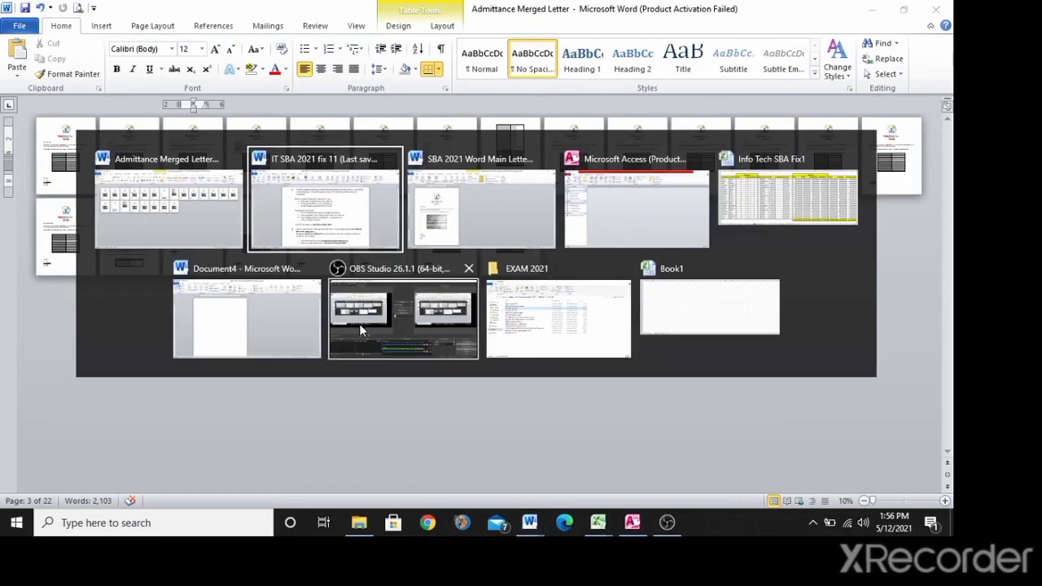
pyautogui.hotkey('alt', 'Tab')
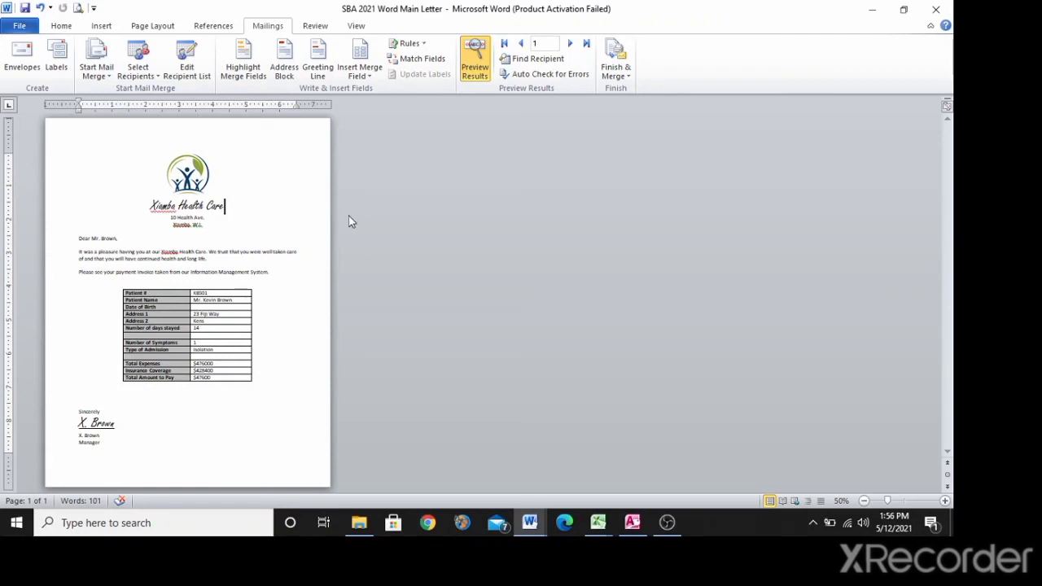
pyautogui.click(476, 57)
pyautogui.scroll(3, 208, 287)
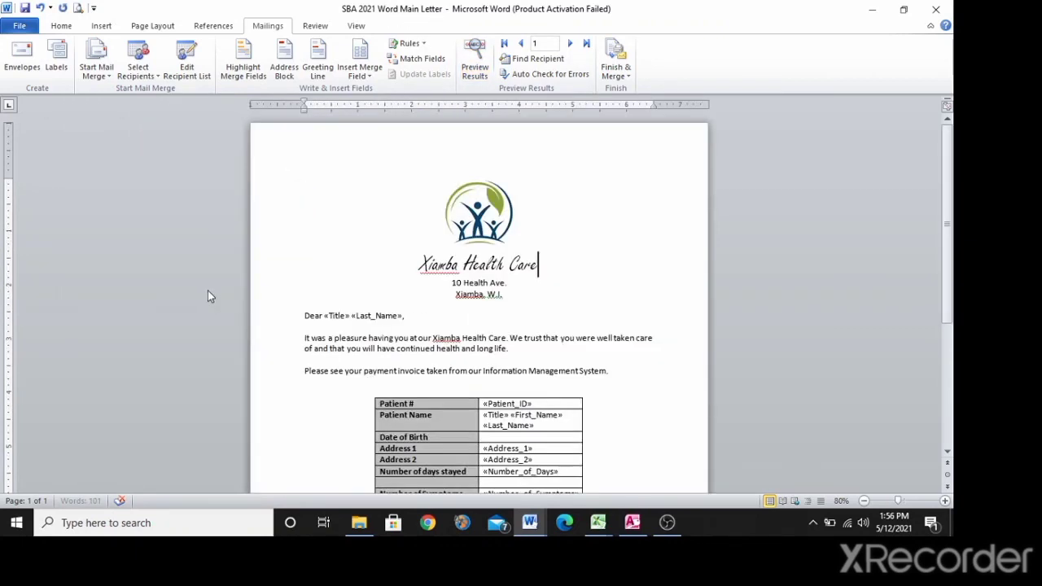
pyautogui.click(340, 318)
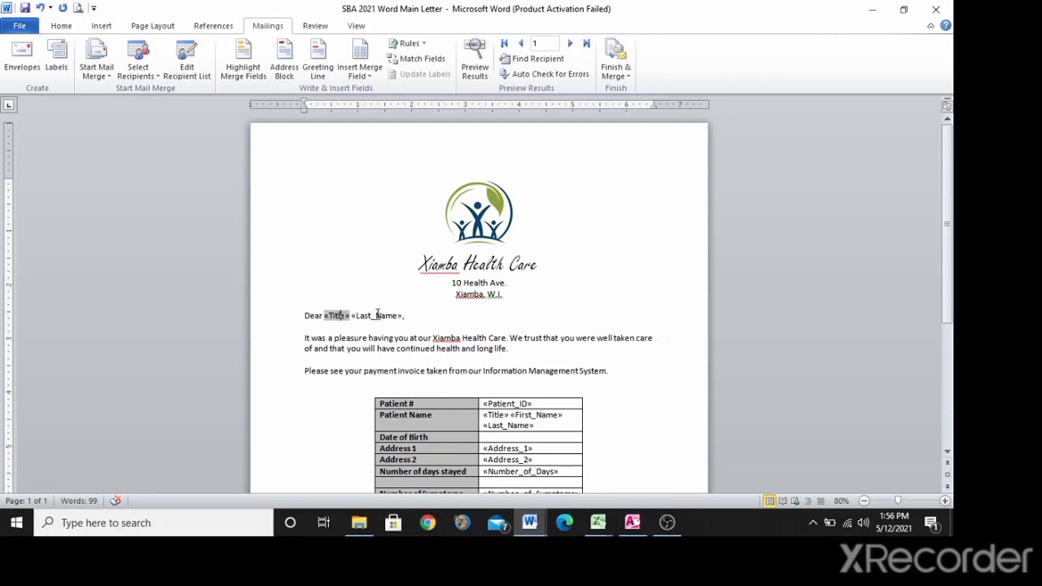
pyautogui.click(377, 315)
pyautogui.click(533, 403)
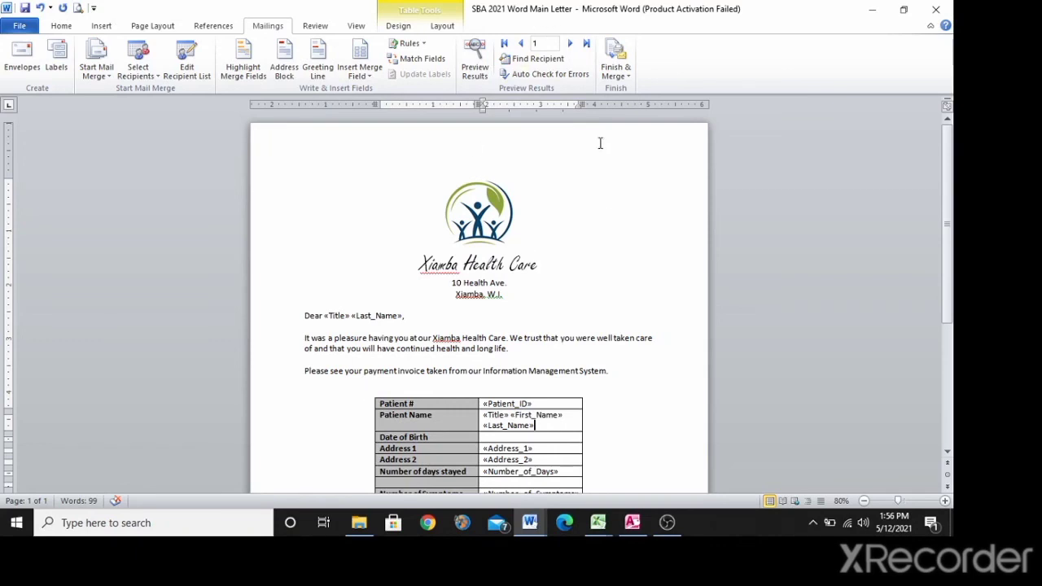
pyautogui.click(626, 75)
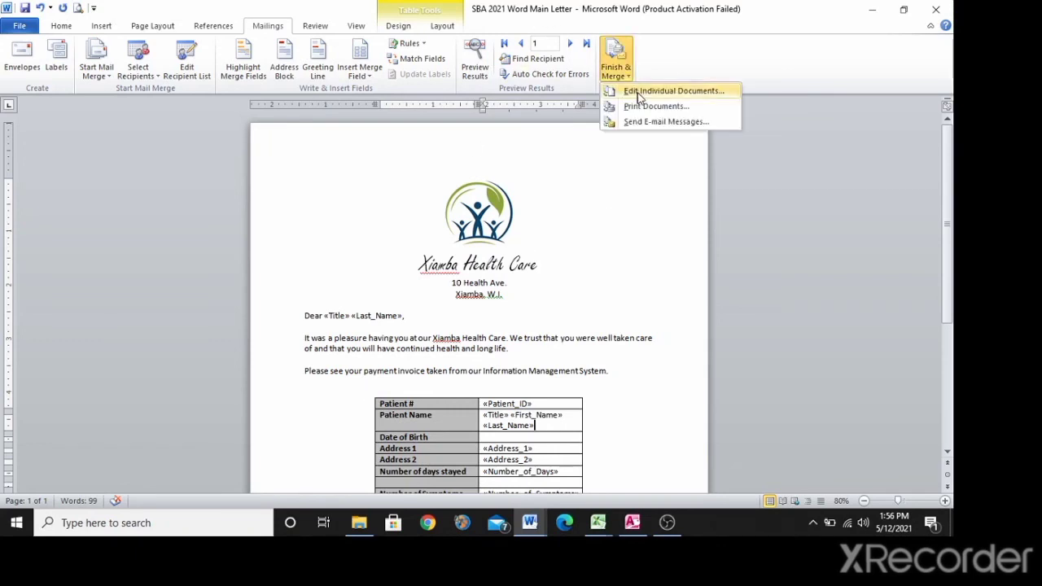
pyautogui.click(631, 92)
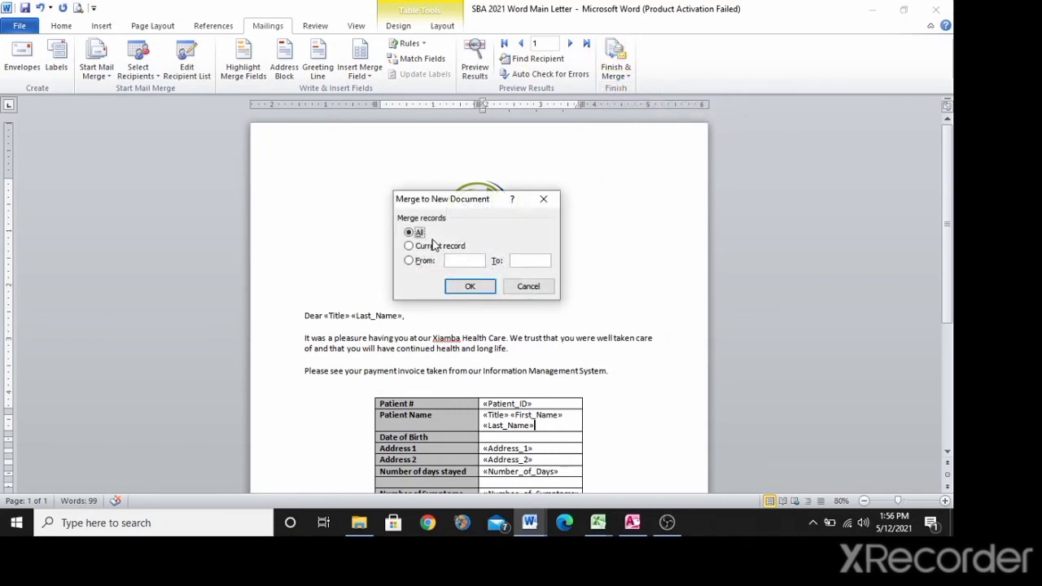
pyautogui.click(529, 285)
# Switch to the Access database and widen the object list to read the full Admittance Recipients Datasource query name.
pyautogui.hotkey('alt', 'Tab')
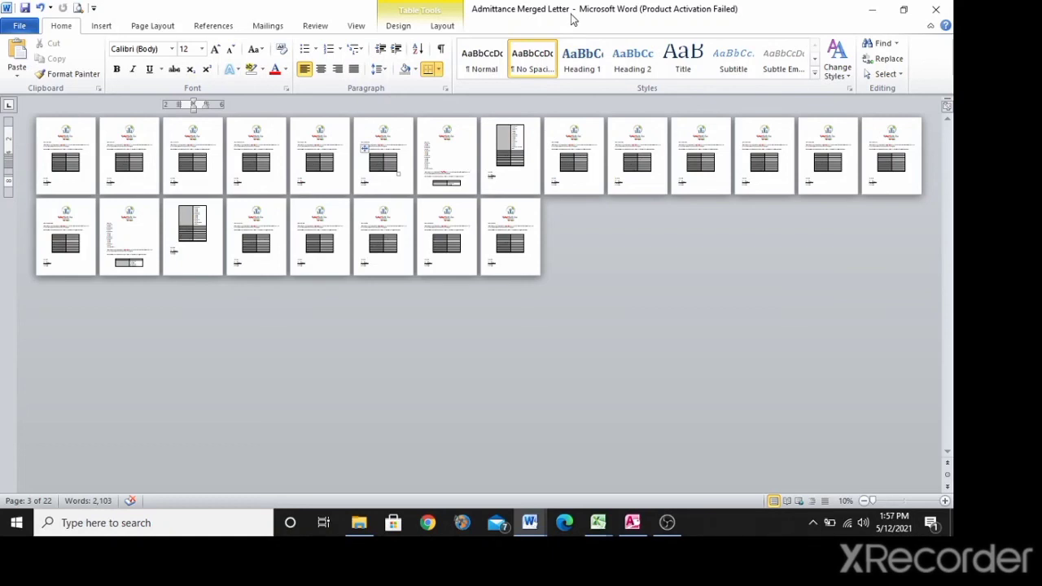
pyautogui.hotkey('alt', 'Tab')
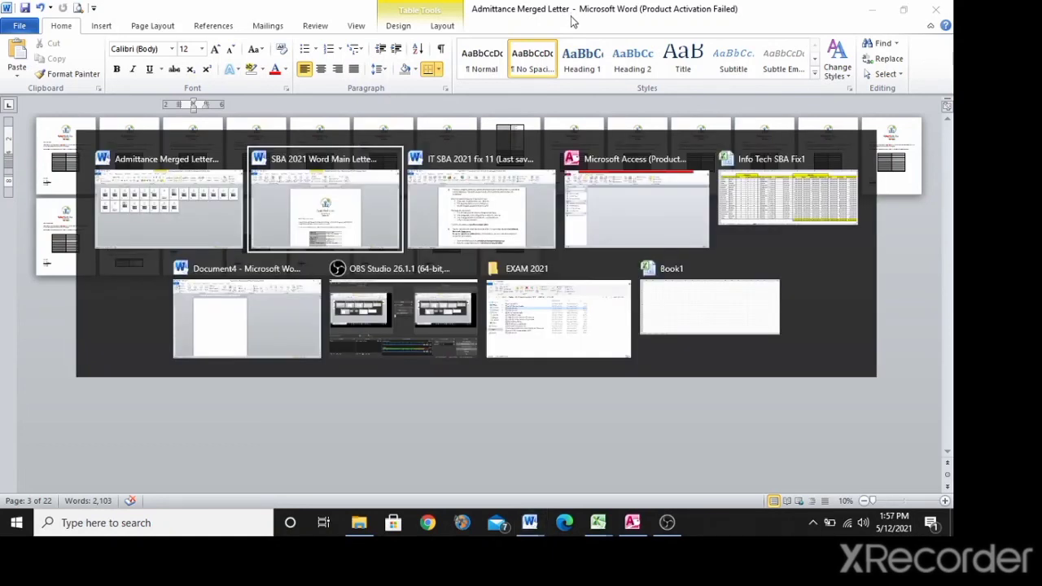
pyautogui.hotkey('alt', 'Tab')
pyautogui.hotkey('alt', 'Tab')
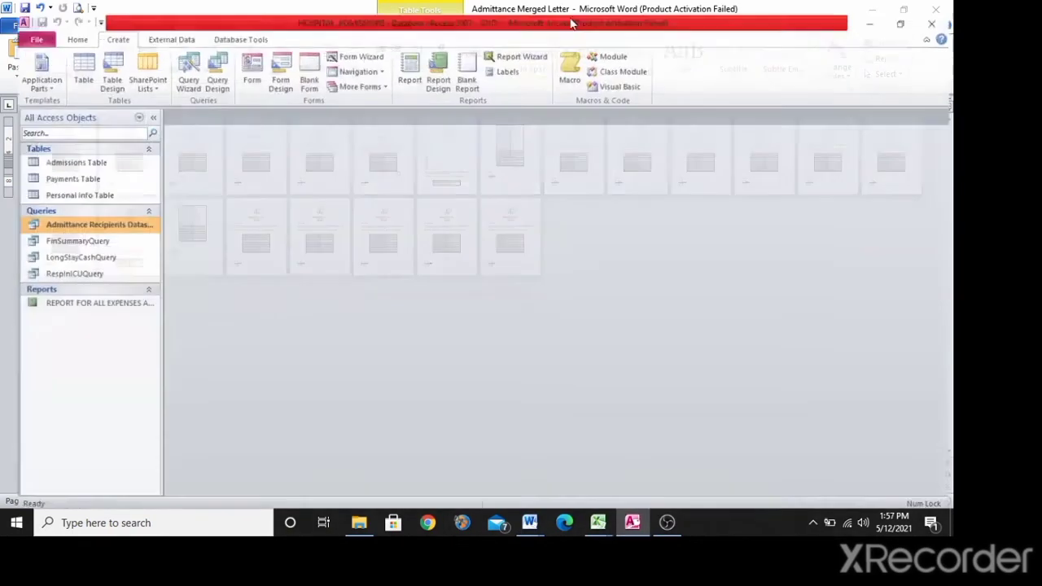
pyautogui.click(71, 211)
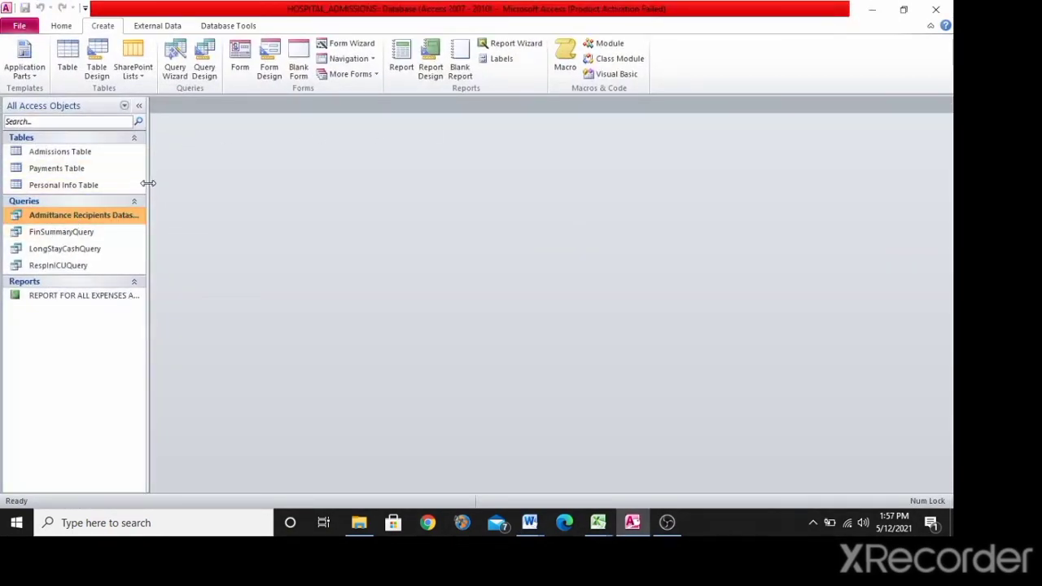
pyautogui.moveTo(148, 183); pyautogui.dragTo(220, 181)
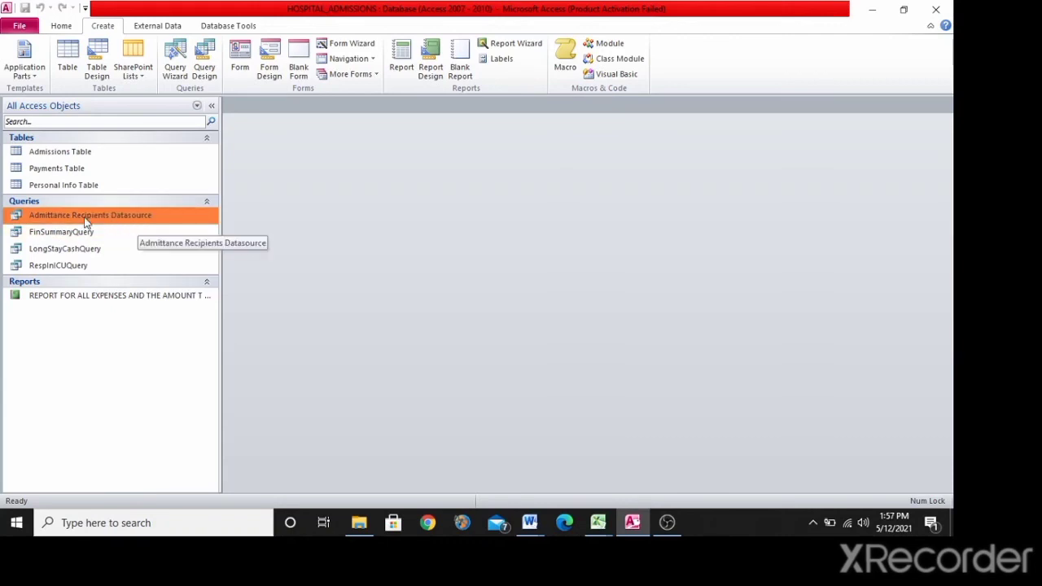
# Switch to Word and look at the main letter and the saved Admittance Merged Letter document.
pyautogui.hotkey('alt', 'Tab')
pyautogui.hotkey('alt', 'Tab')
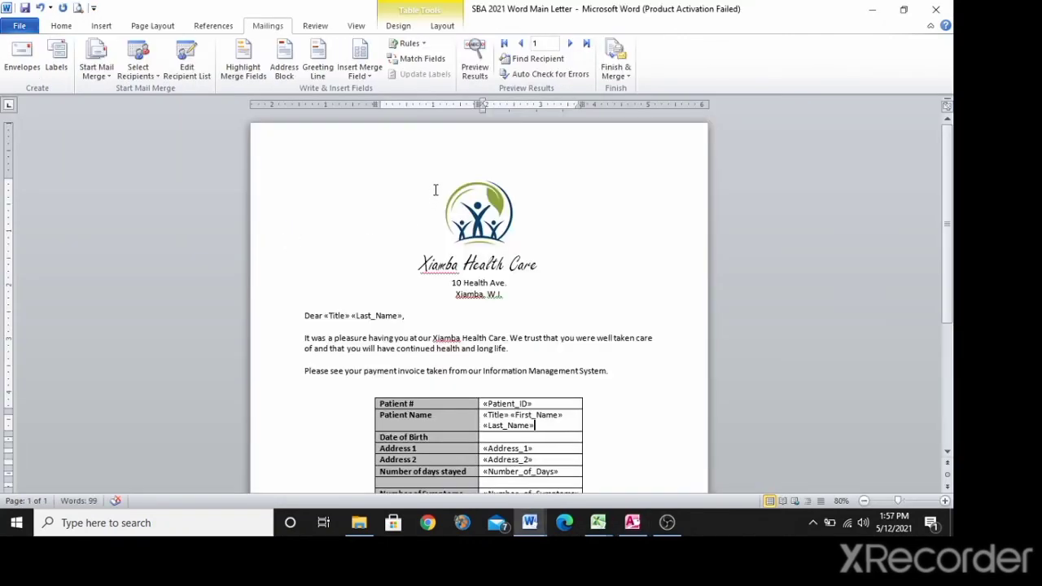
pyautogui.hotkey('alt', 'Tab')
pyautogui.hotkey('alt', 'Tab')
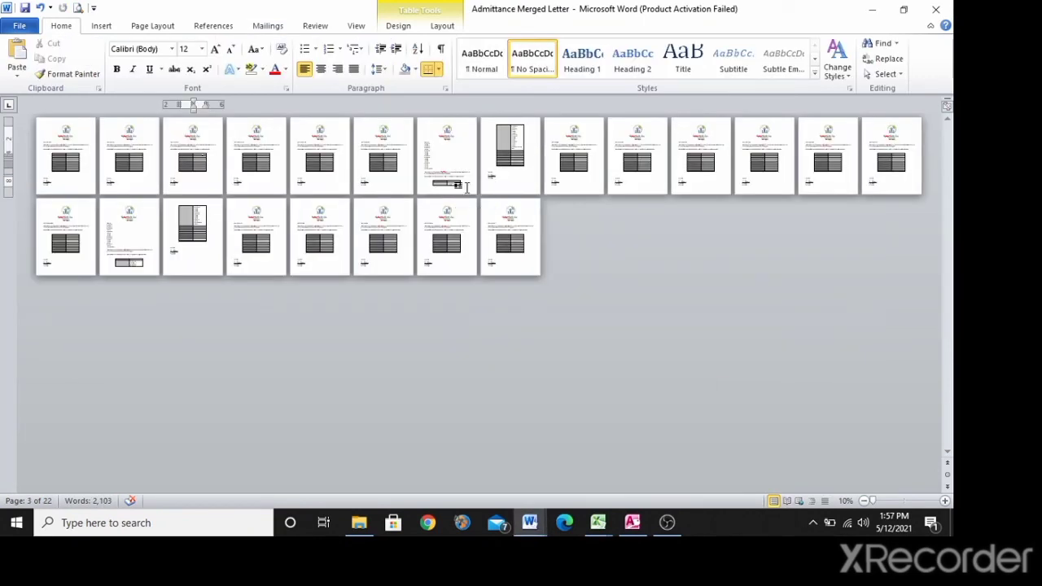
# Check the required names Admittance Main Letter, Admittance Recipients Datasource and Admittance Merged Letter in the instructions document.
pyautogui.hotkey('alt', 'Tab')
pyautogui.hotkey('alt', 'Tab')
pyautogui.hotkey('alt', 'Tab')
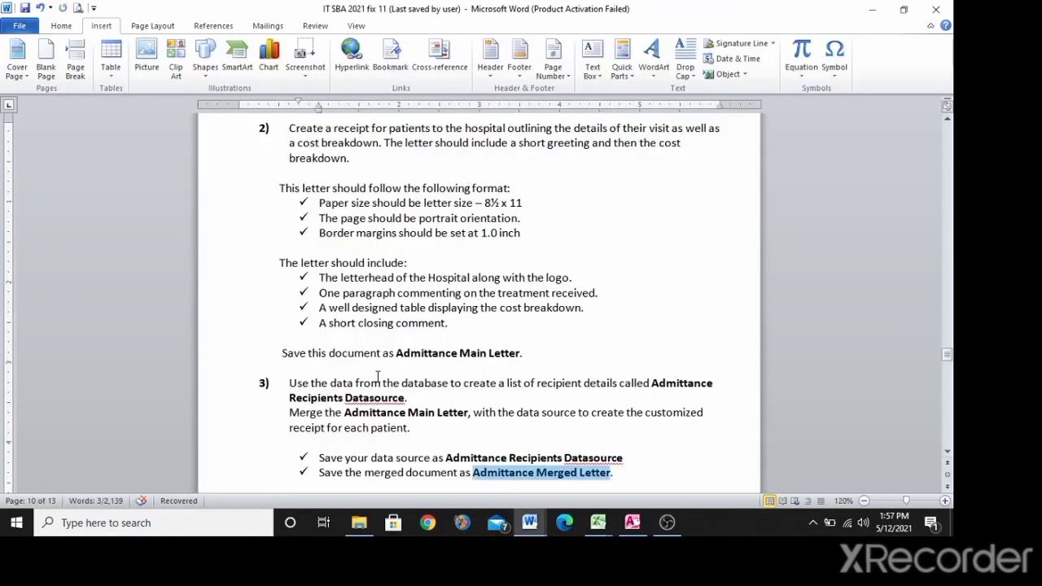
pyautogui.moveTo(395, 353); pyautogui.dragTo(523, 353)
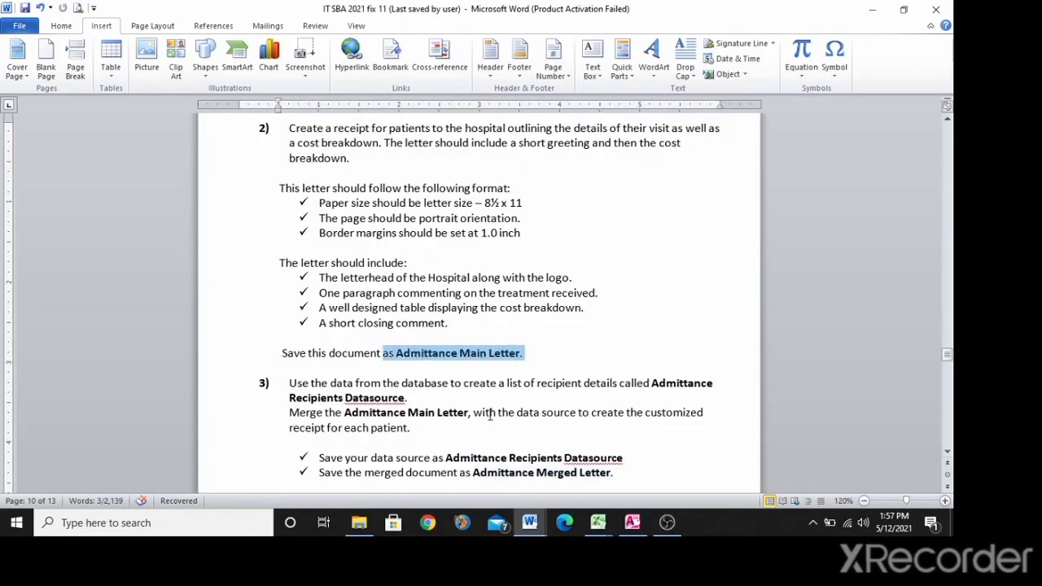
pyautogui.moveTo(443, 461); pyautogui.dragTo(592, 461)
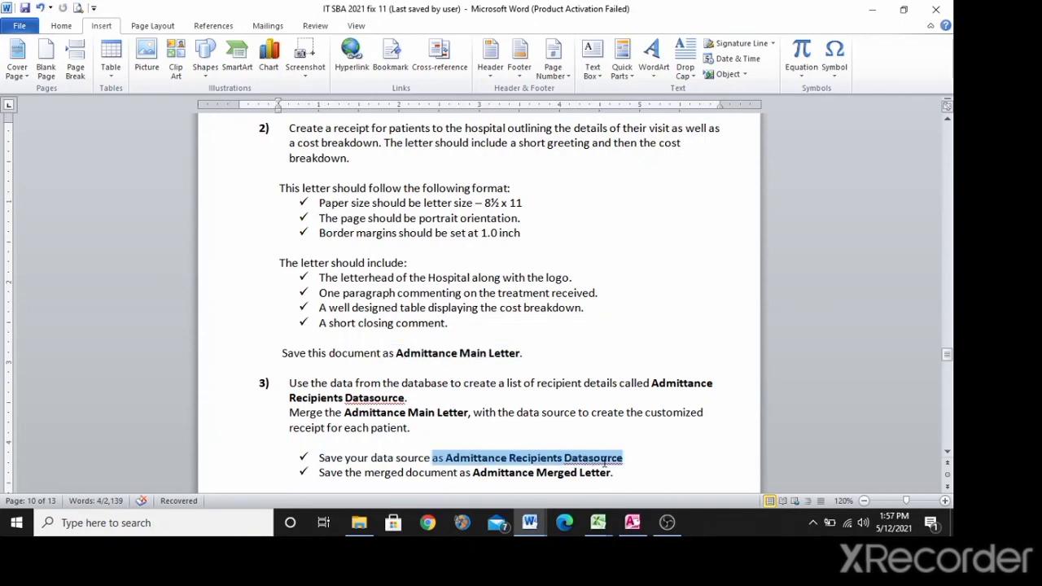
pyautogui.moveTo(472, 476); pyautogui.dragTo(612, 475)
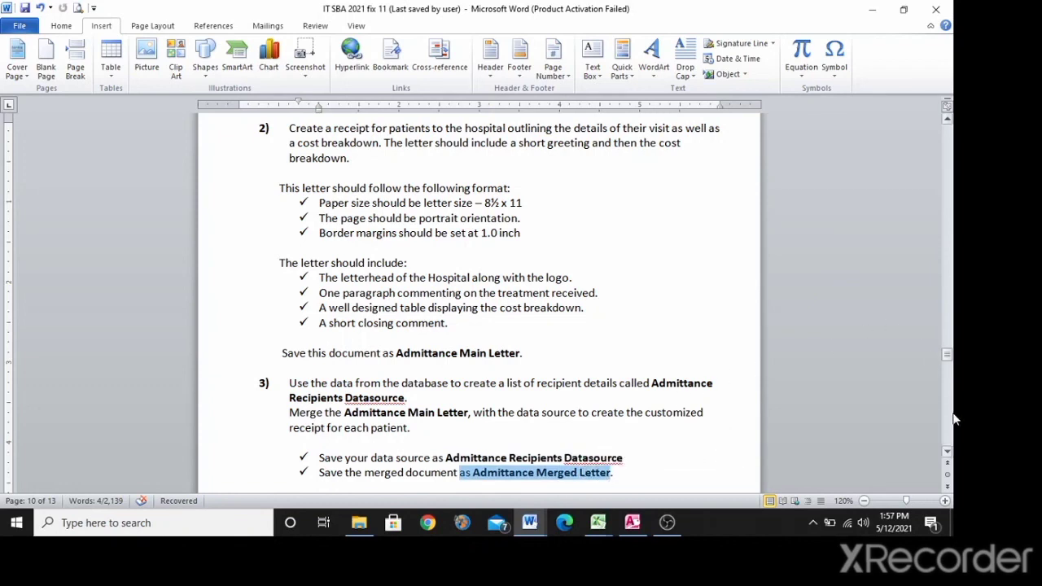
pyautogui.click(946, 453)
pyautogui.click(946, 453)
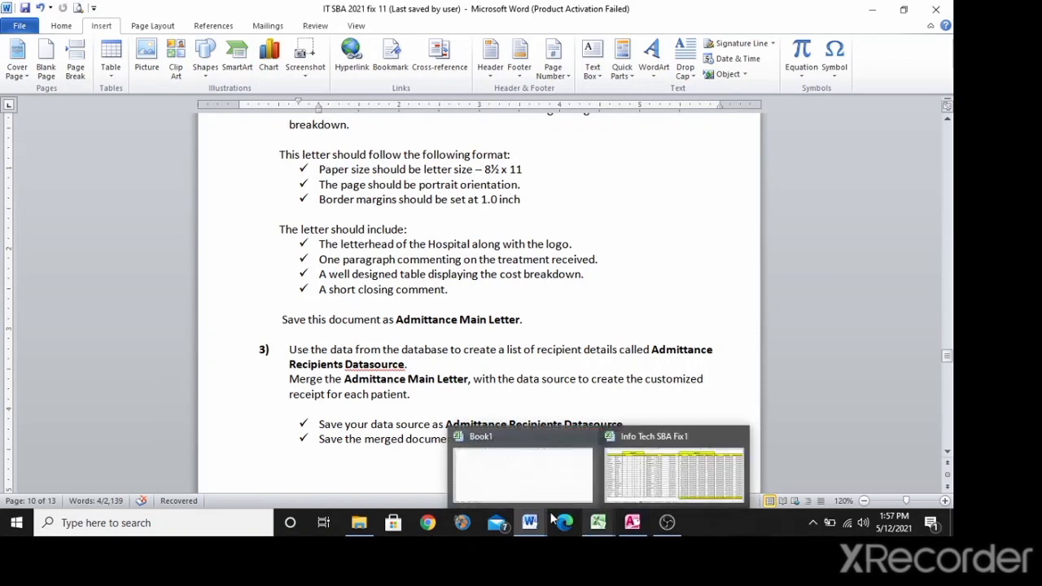
pyautogui.moveTo(527, 530)
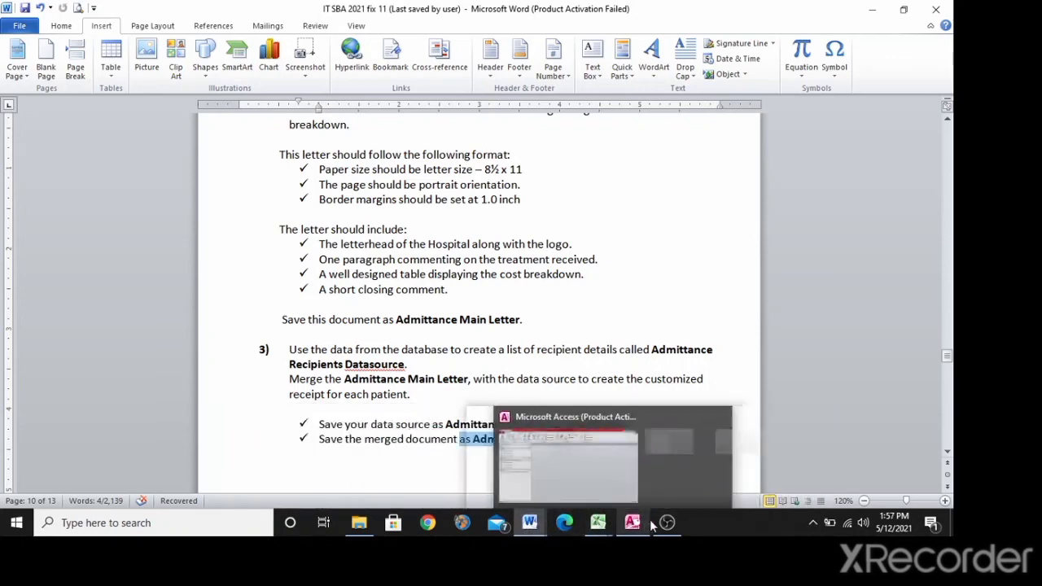
pyautogui.moveTo(669, 529)
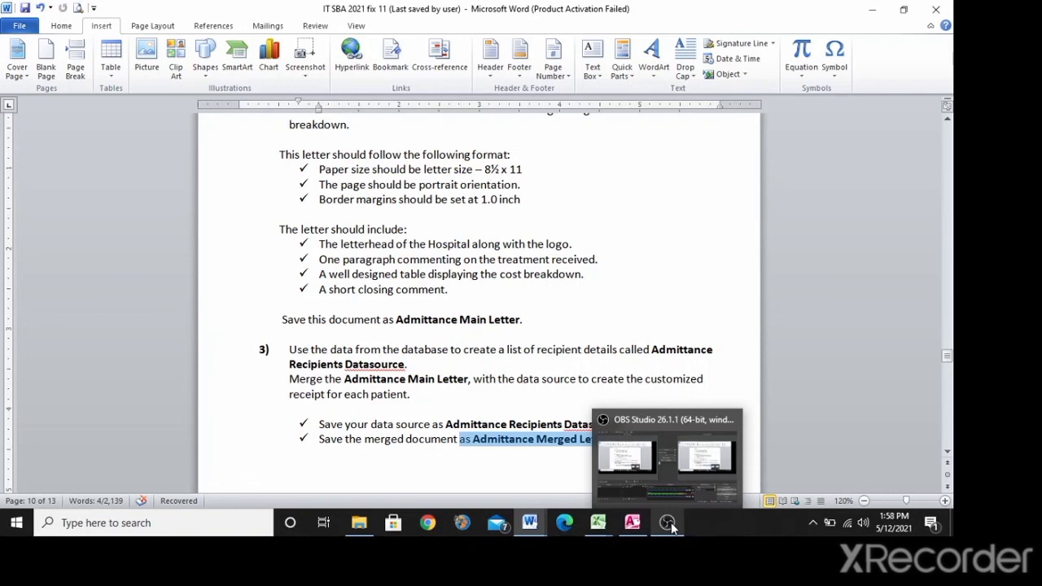
pyautogui.click(668, 525)
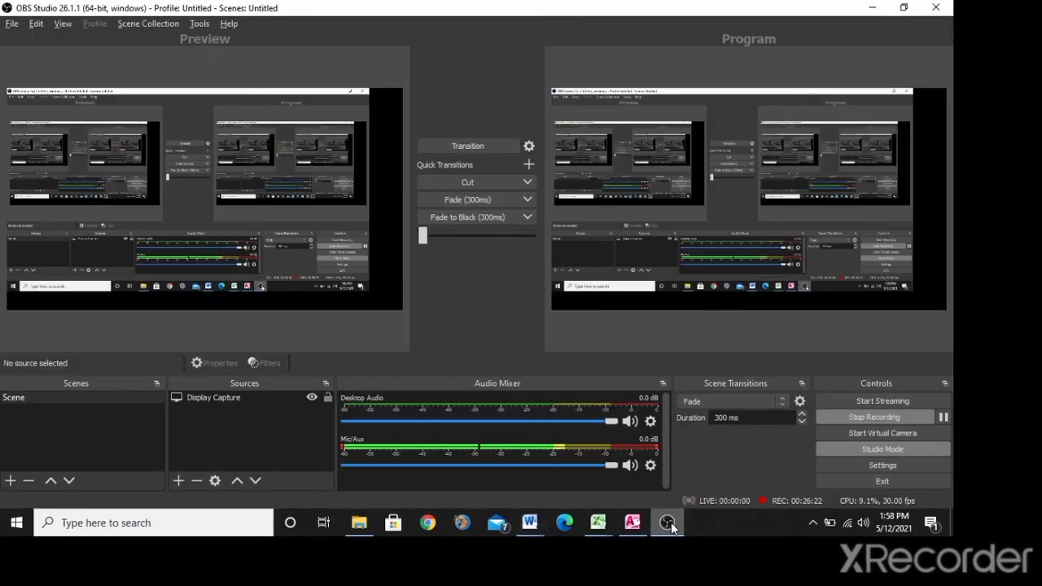